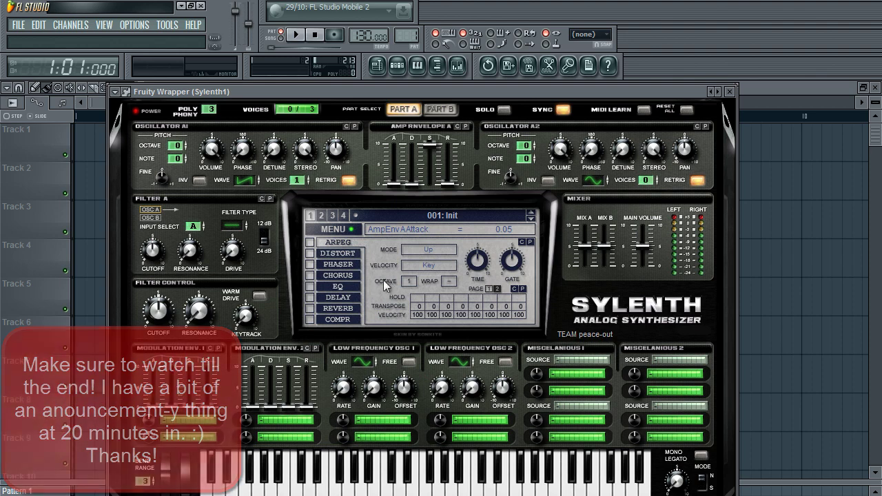
Set Oscillator A1 to 4 voices and Oscillator A2 to a QPulse wave with 4 voices
drag(298, 181, 309, 165)
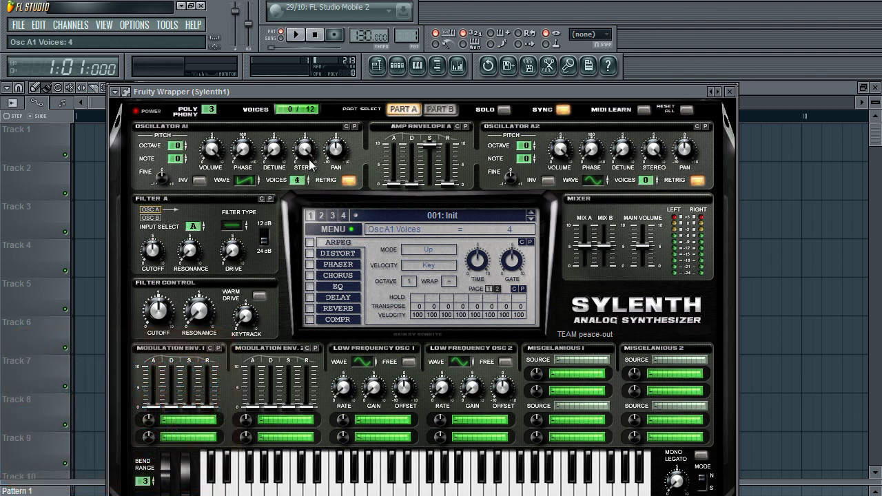
drag(596, 182, 607, 157)
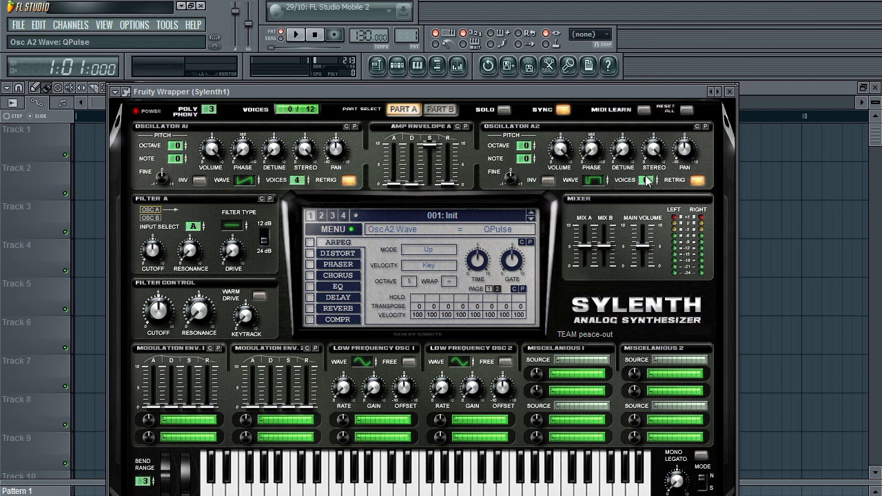
drag(648, 182, 657, 144)
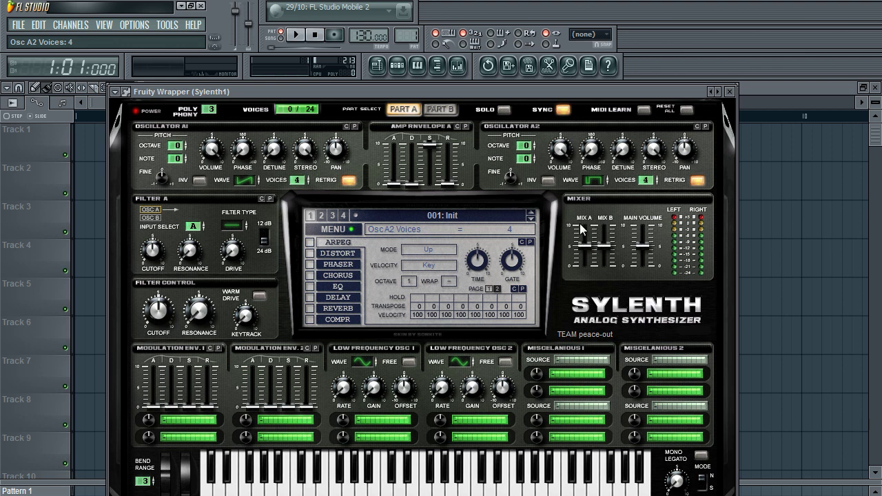
click(242, 182)
click(594, 181)
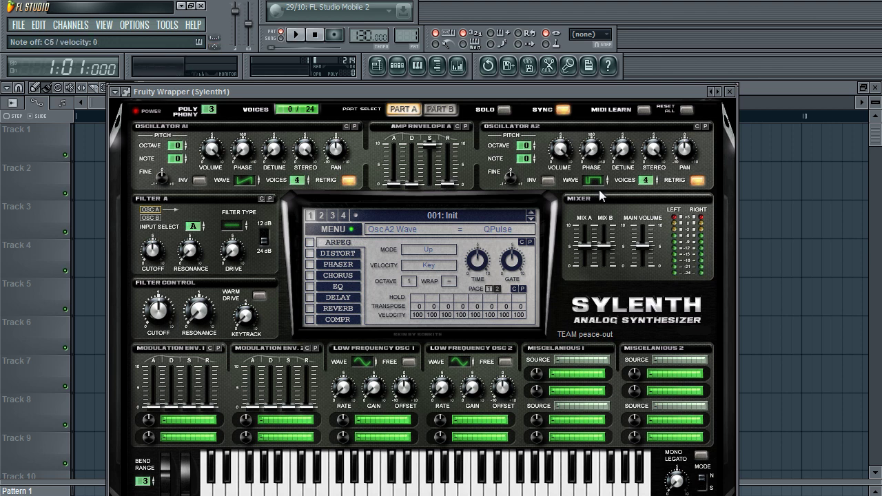
Lower the octave of Oscillators A1 and A2 to -2 and audition the sound
click(177, 146)
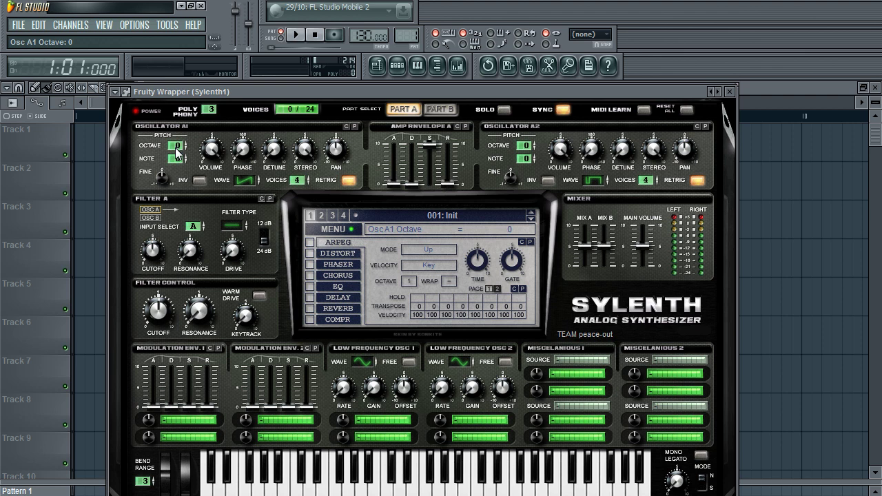
drag(176, 149, 176, 157)
drag(525, 149, 518, 173)
key(z)
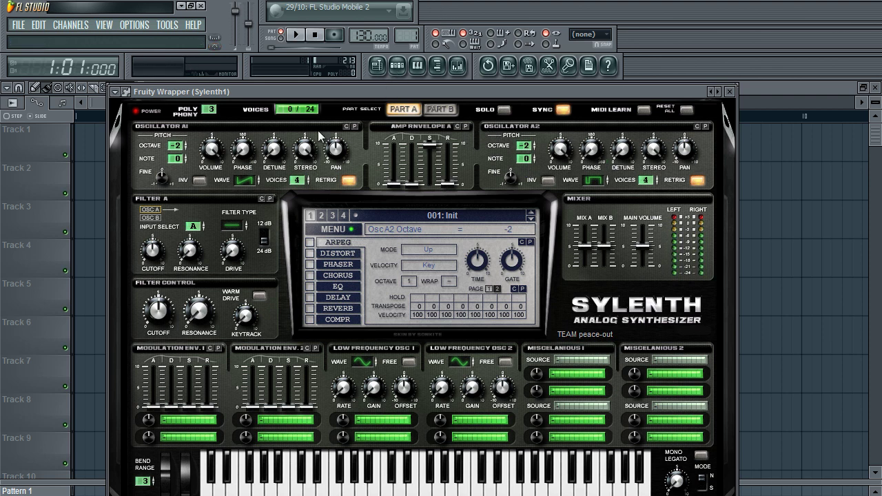
Adjust the phase of Oscillator A2 to about 152.57 degrees
click(589, 151)
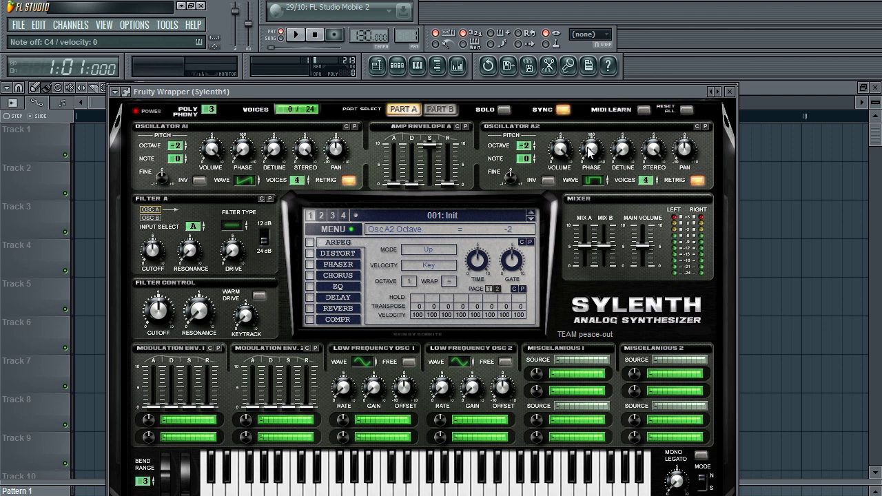
drag(595, 151, 643, 62)
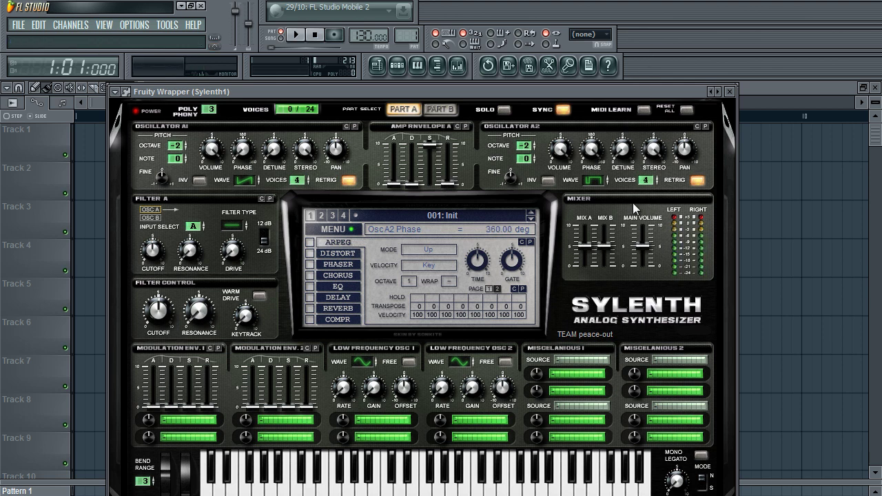
drag(599, 150, 597, 181)
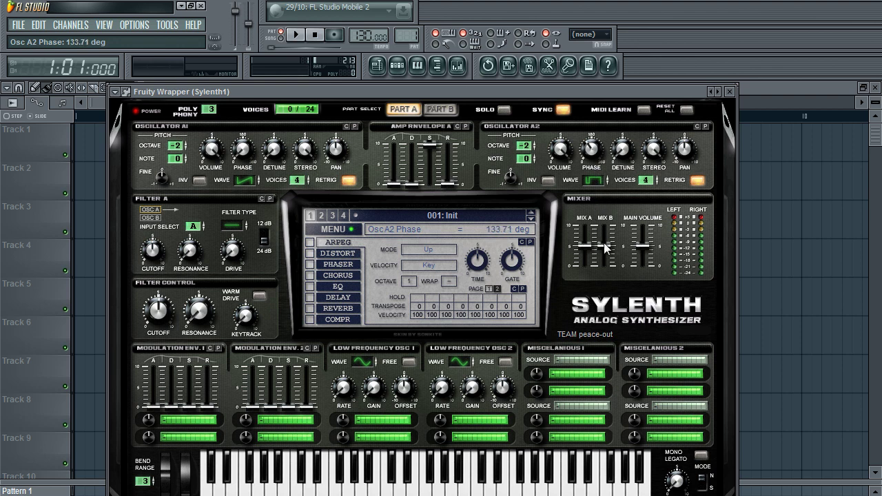
drag(606, 253, 608, 257)
drag(594, 155, 600, 142)
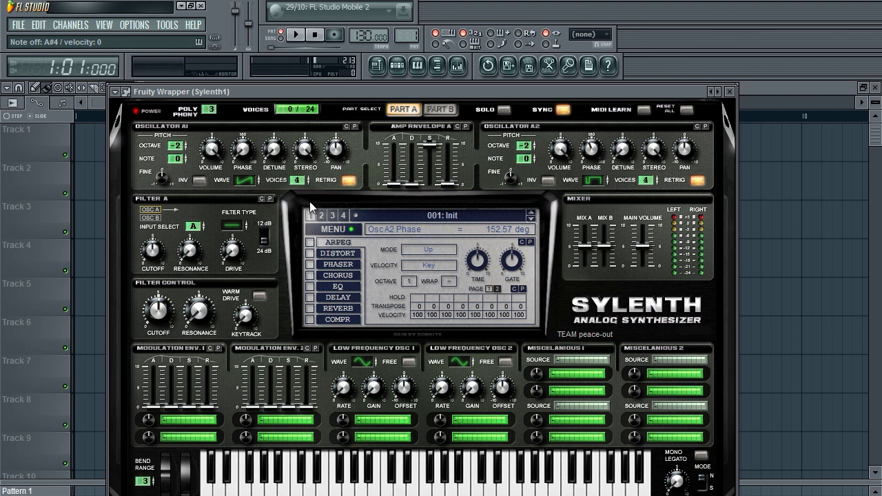
Open the Sylenth1 channel's piano roll and place four off-beat C5 notes in bar 1
click(396, 66)
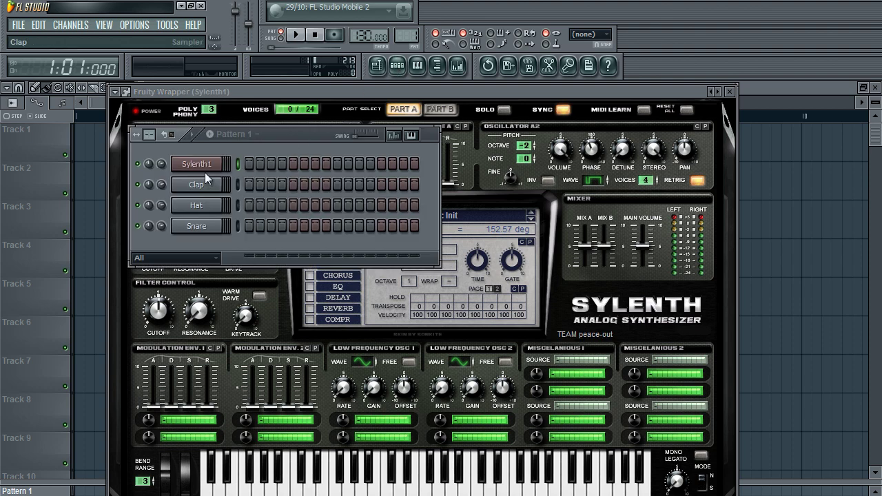
right_click(206, 165)
click(249, 165)
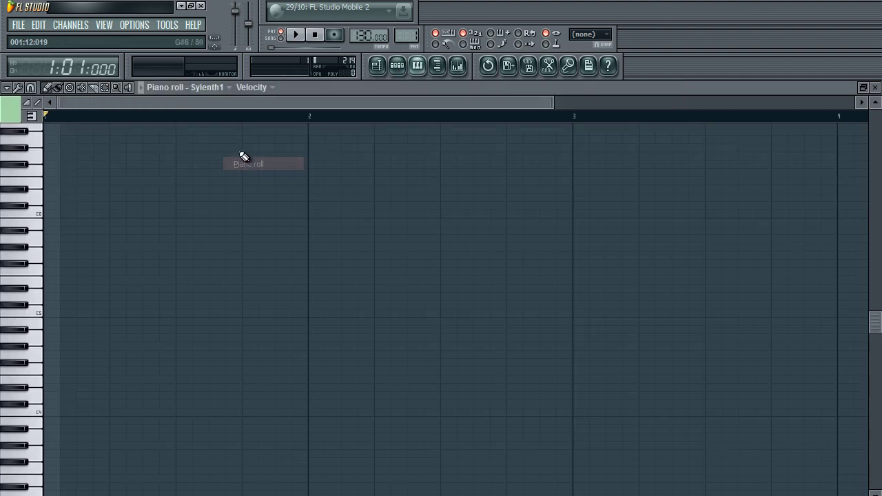
click(36, 117)
click(31, 116)
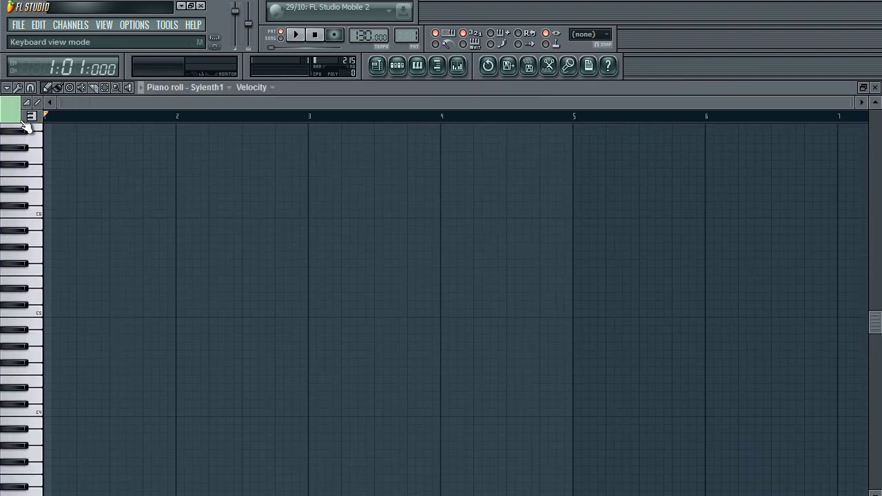
click(68, 313)
click(100, 313)
click(134, 312)
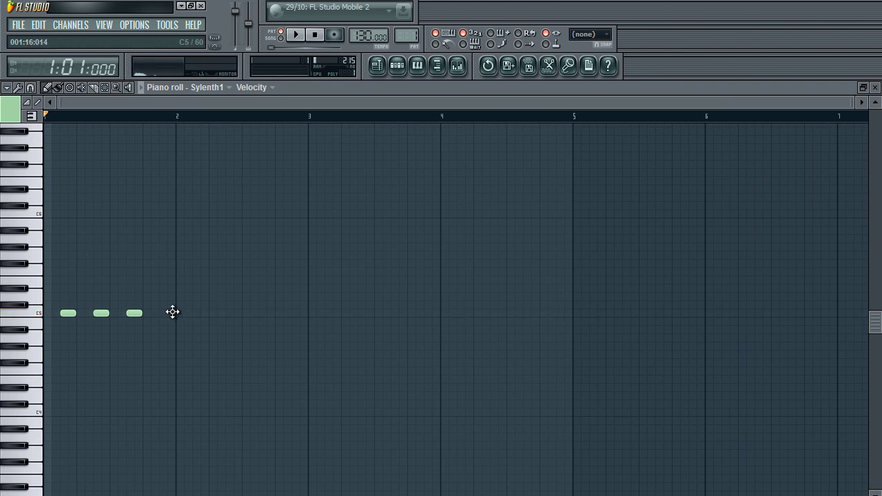
click(167, 312)
Continue the off-beat bassline with four notes per bar: G#4 in bar 2, D#5 in bar 3 and A#4 in bar 4
click(200, 346)
click(233, 346)
click(266, 346)
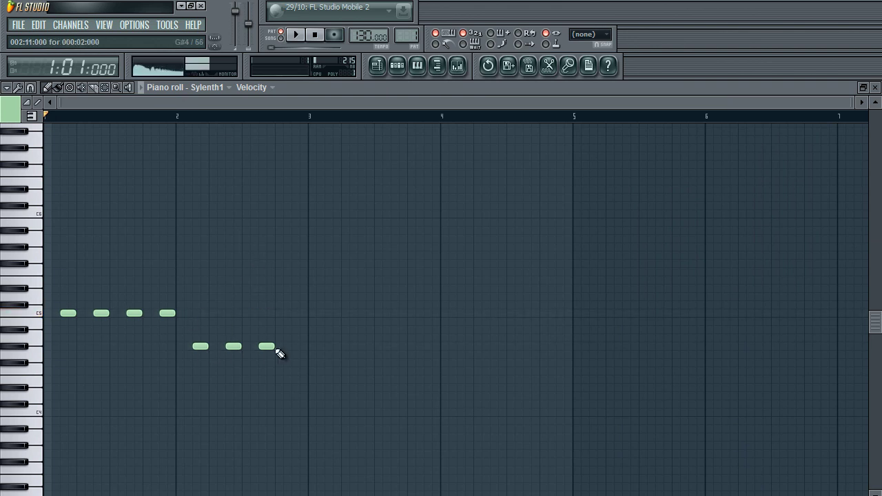
click(299, 346)
click(332, 288)
click(365, 288)
click(398, 289)
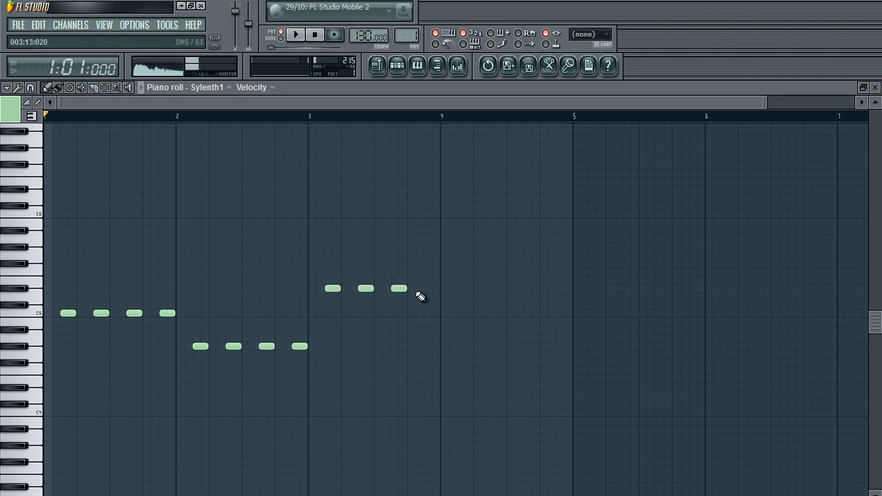
click(432, 289)
click(464, 330)
click(497, 329)
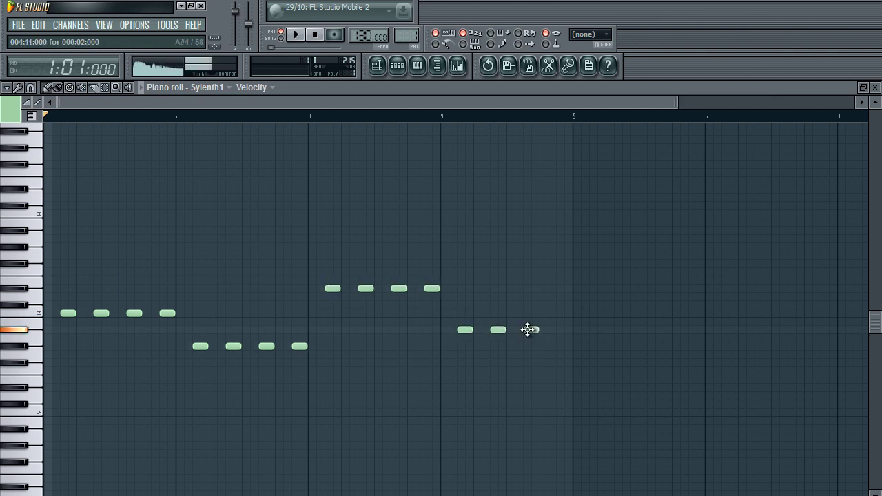
click(531, 329)
click(564, 329)
Replace the Clap channel's sample with VEC3 Bassdrums Clubby 049 and fill a kick on every fourth step
click(438, 69)
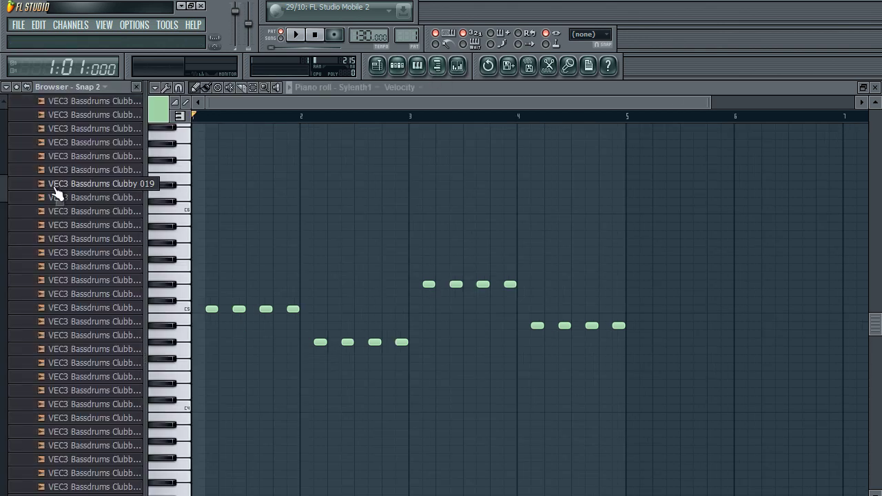
click(399, 69)
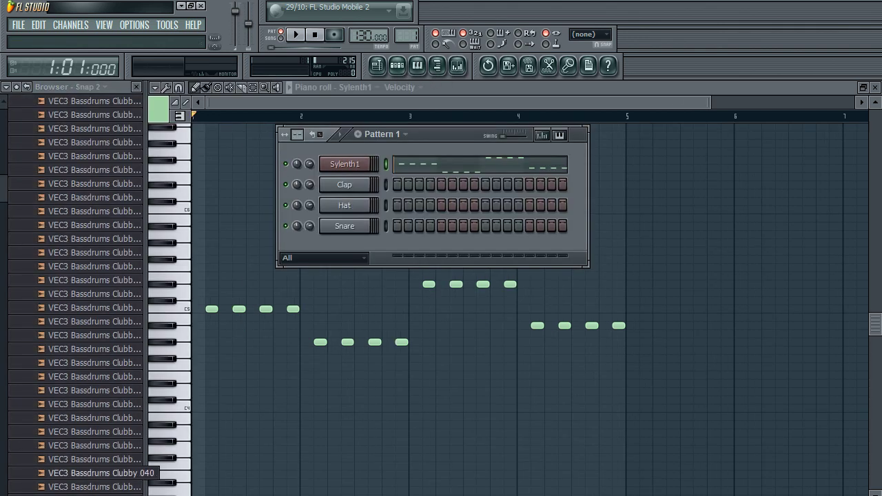
drag(103, 473, 341, 185)
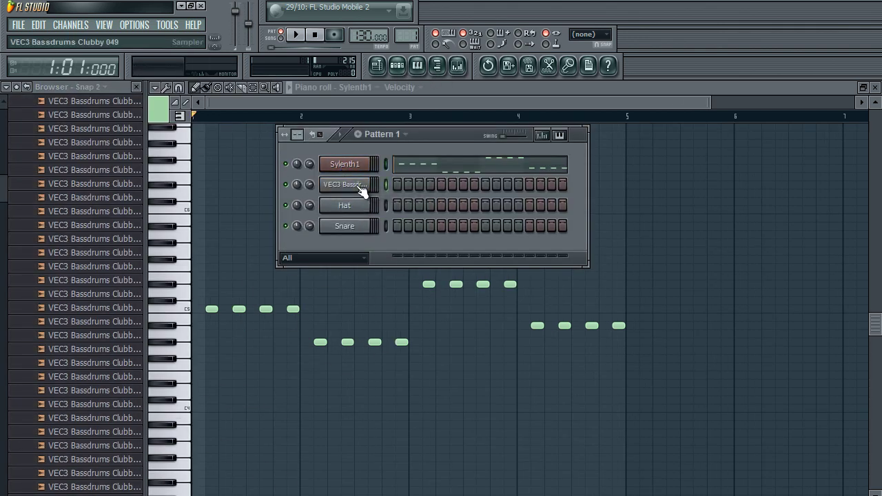
right_click(373, 176)
click(421, 296)
Play the pattern and set the project tempo to 155 BPM
key(space)
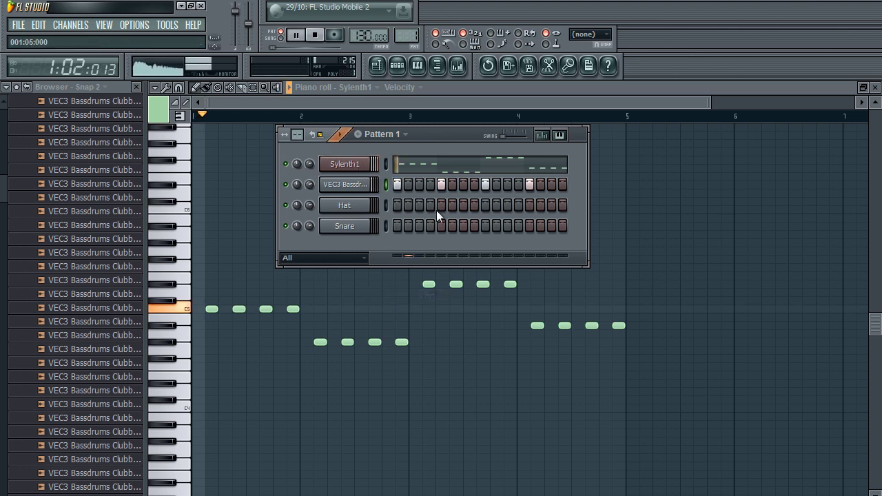
key(space)
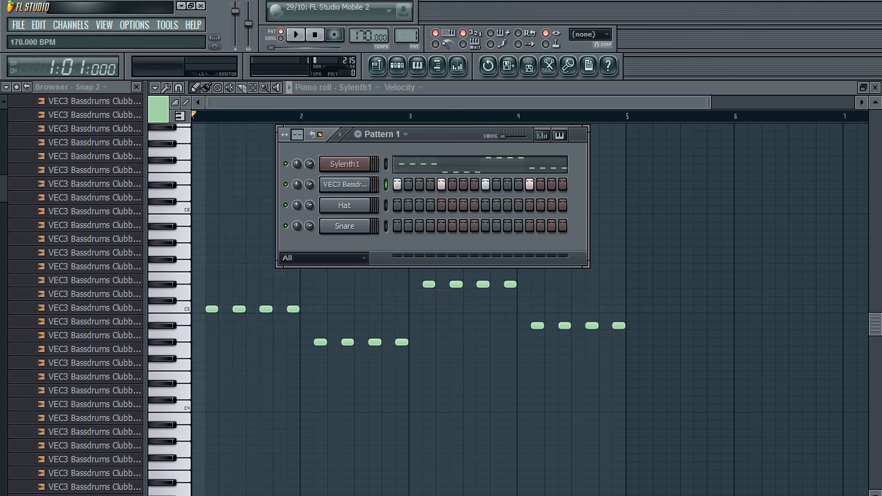
key(space)
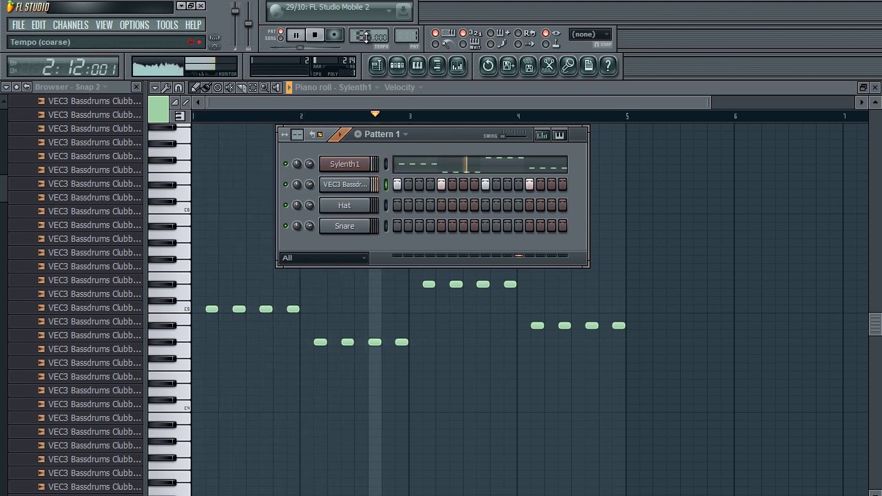
drag(365, 38, 416, 122)
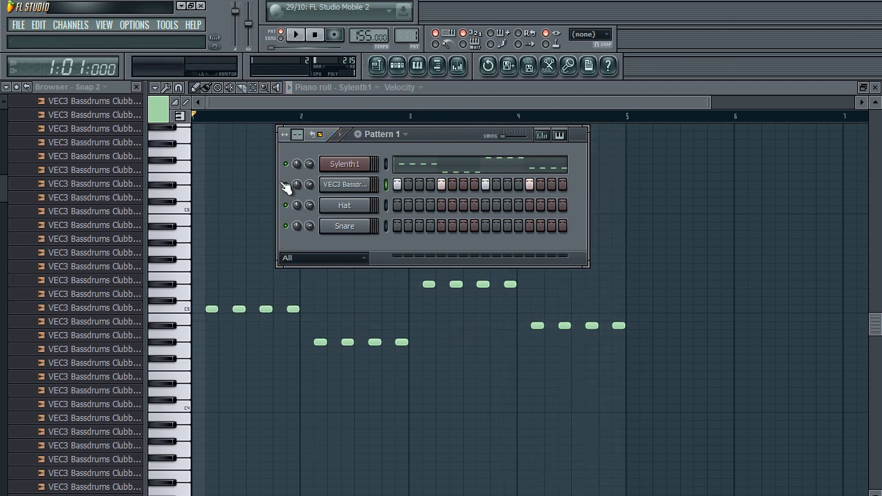
Reopen the Sylenth1 synth and set Filter A to Lowpass with the cutoff at 21341.28 Hz
click(338, 164)
key(space)
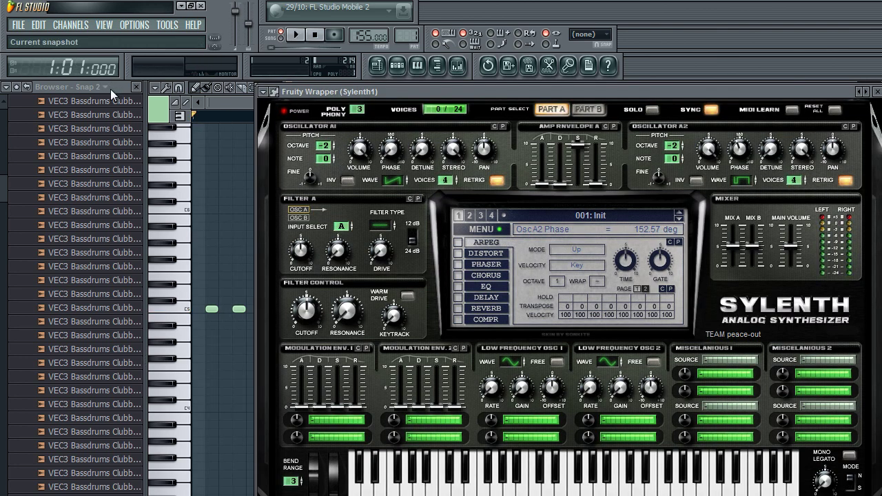
drag(372, 90, 207, 77)
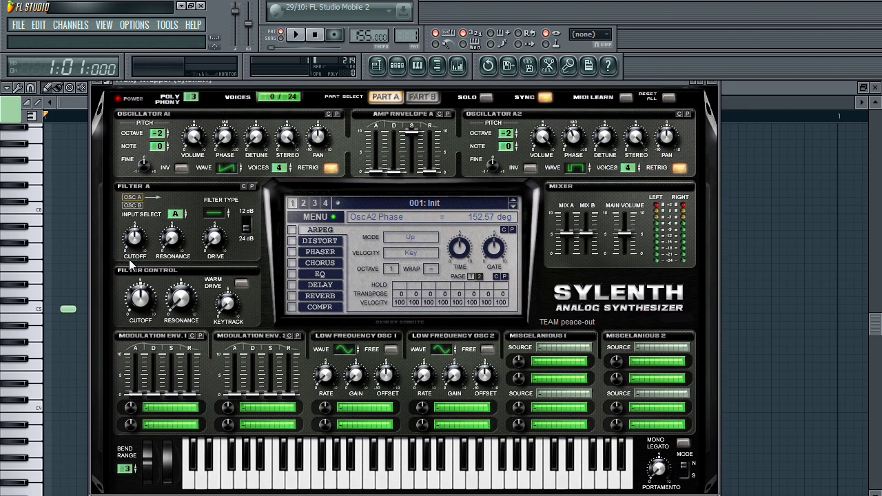
click(215, 214)
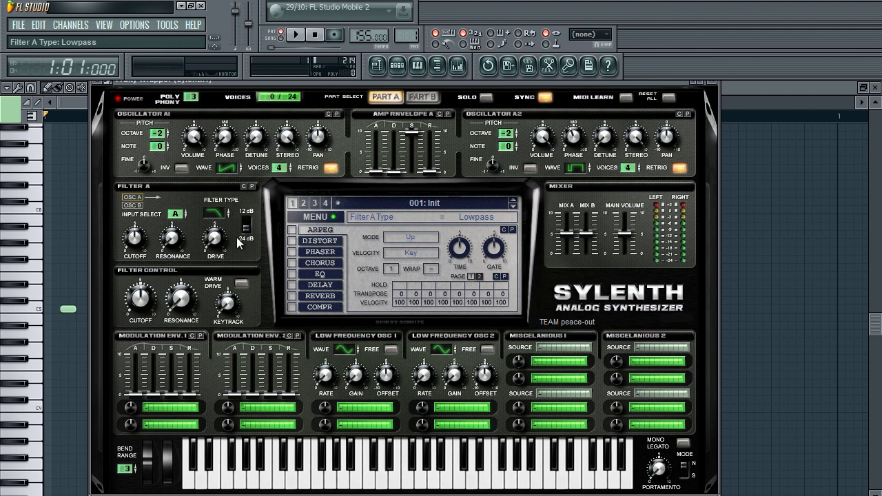
click(141, 243)
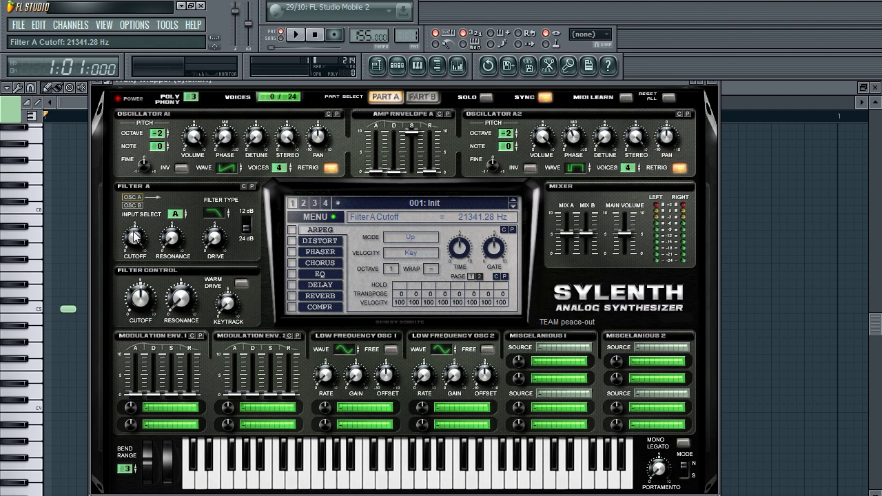
drag(136, 238, 154, 221)
Try the Bandpass type on Filter A and switch it back to Lowpass
click(225, 240)
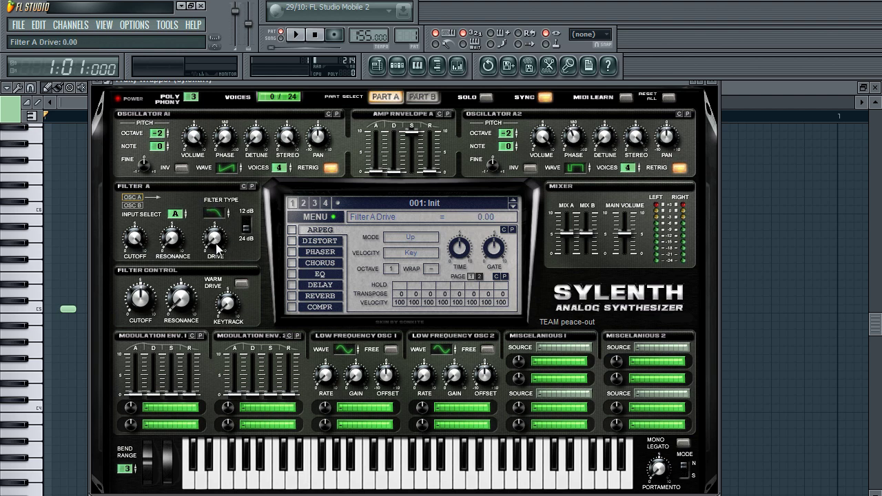
click(220, 215)
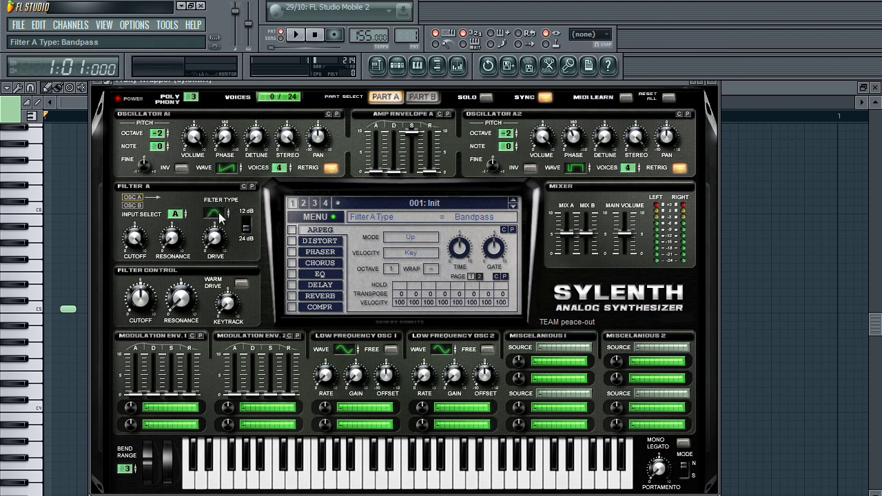
click(221, 216)
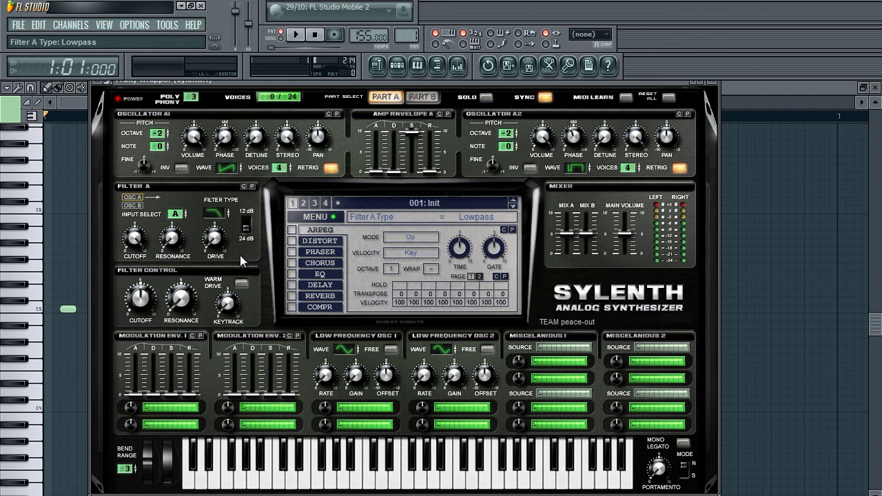
Raise the drive of Filter A to about 4.38 while auditioning notes
drag(242, 261, 237, 292)
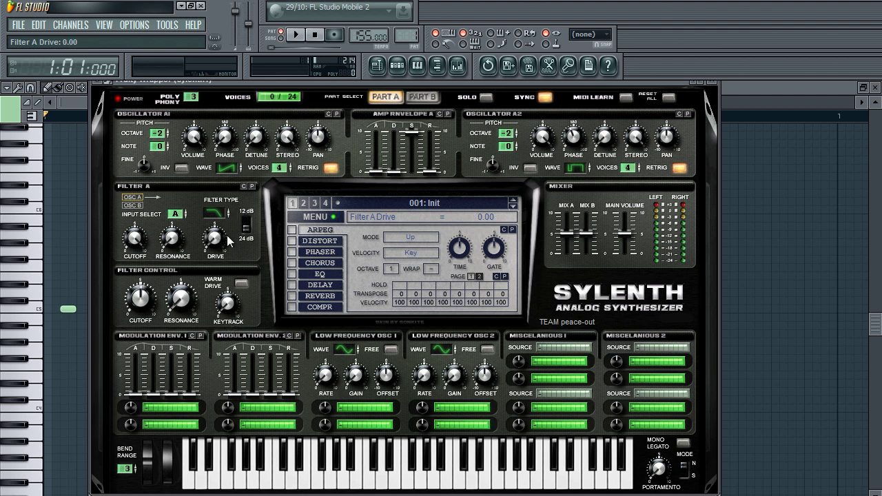
drag(215, 241, 262, 282)
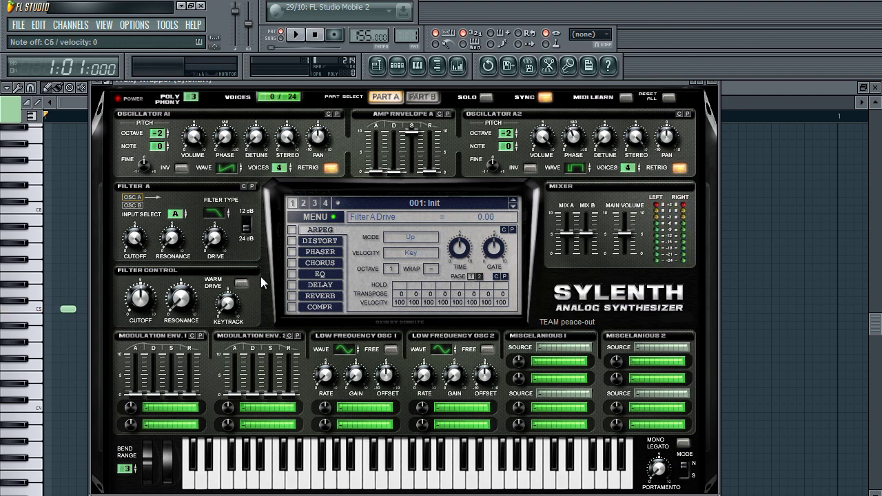
drag(222, 253, 228, 219)
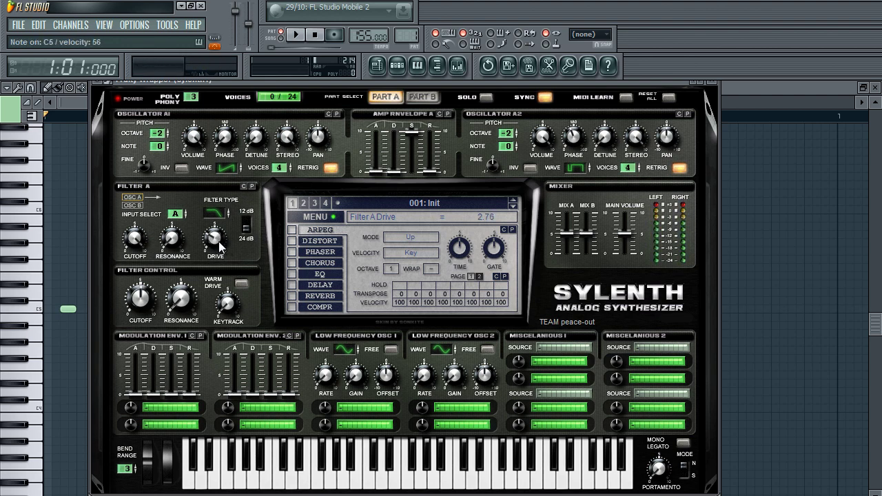
drag(219, 241, 233, 225)
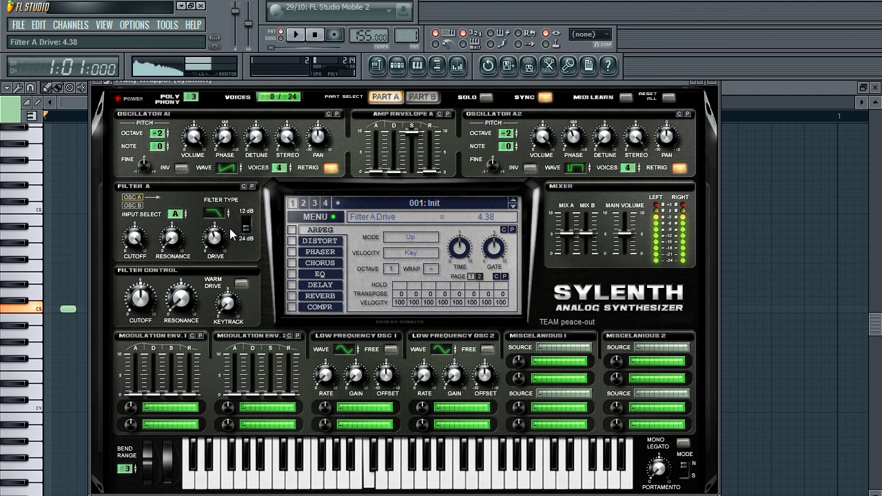
Raise the resonance of Filter A to 1.52 while the pattern plays, and stop playback
click(295, 34)
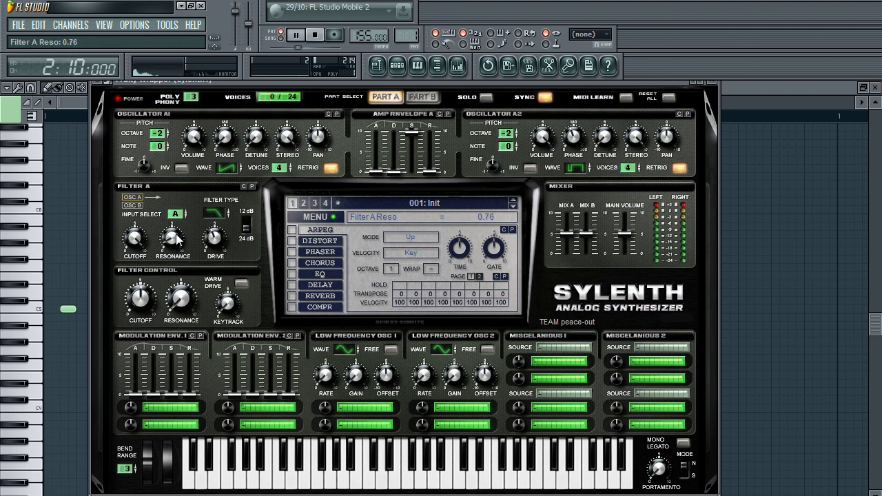
mouse_move(177, 238)
mouse_down()
mouse_move(208, 210)
mouse_move(224, 166)
mouse_move(209, 247)
mouse_move(218, 258)
mouse_move(230, 245)
mouse_move(190, 242)
mouse_up()
click(221, 252)
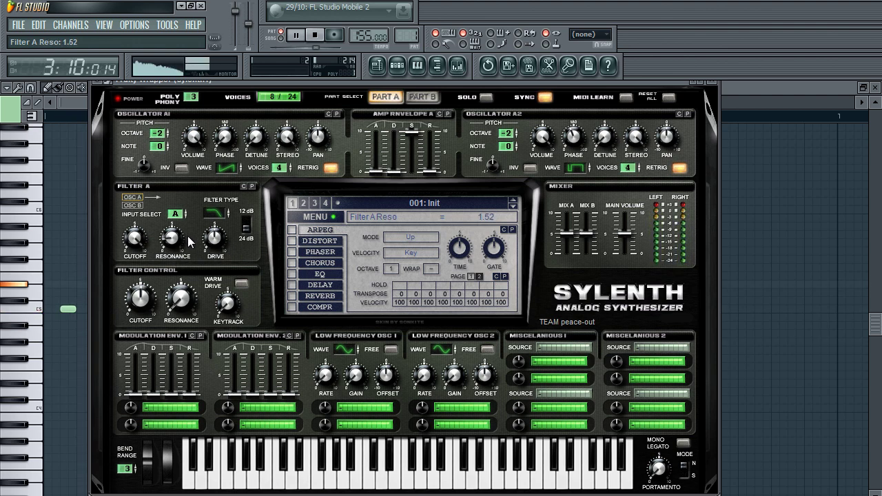
key(space)
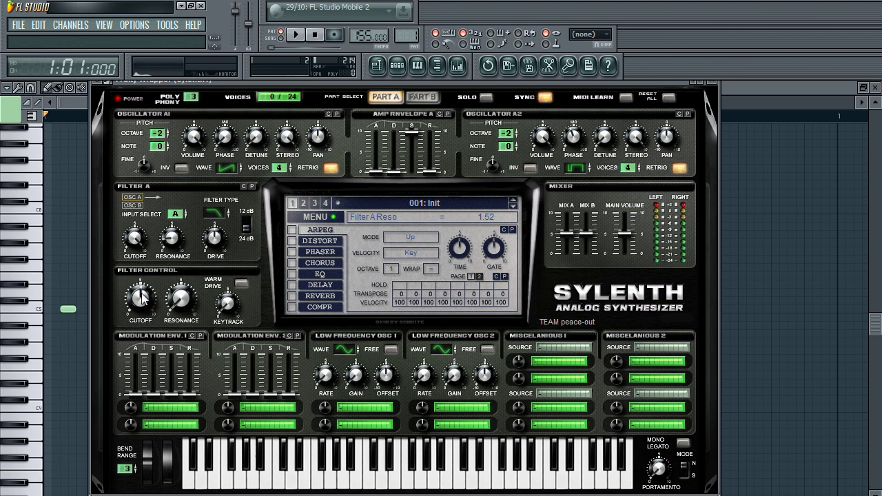
Play the pattern briefly and check the channels of Pattern 1 in the step sequencer
click(308, 36)
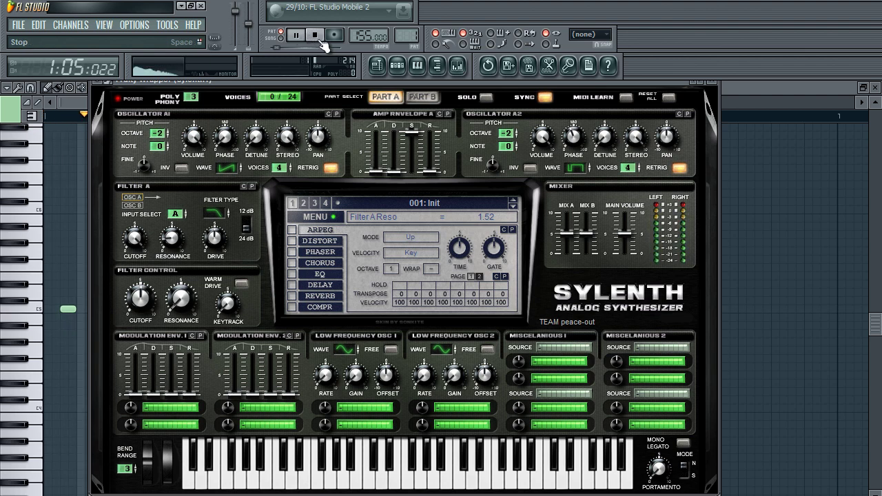
click(319, 39)
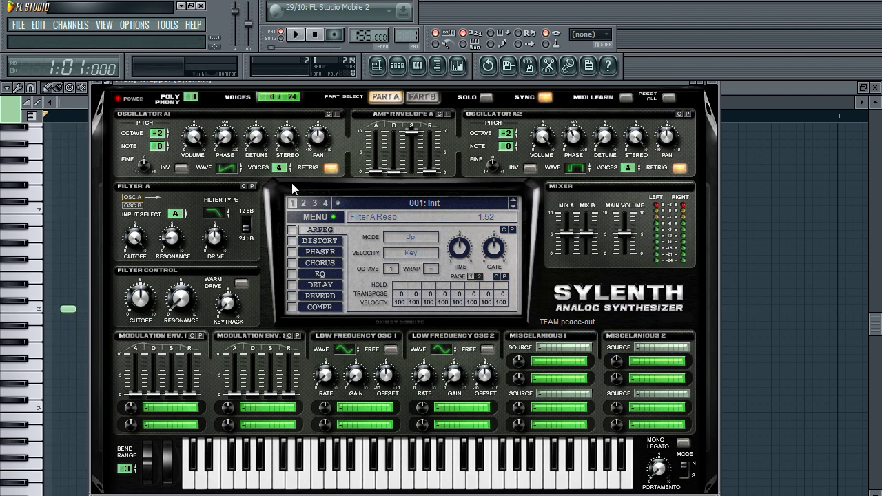
click(398, 65)
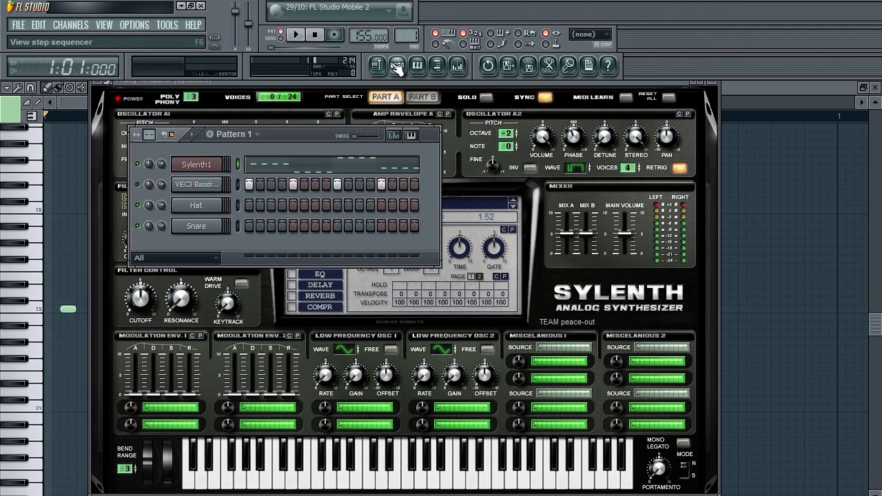
click(230, 271)
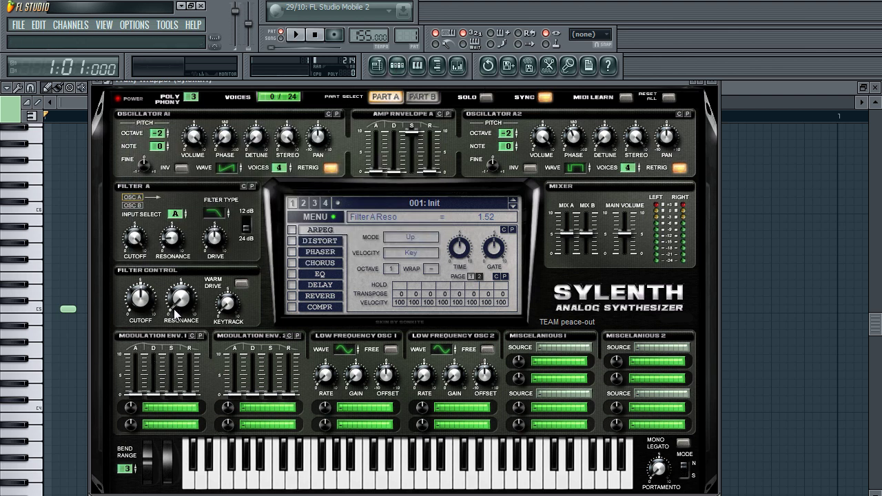
Assign Modulation Env. 1 to Cutoff AB and lower the Filter A cutoff to 78.86 Hz
click(167, 412)
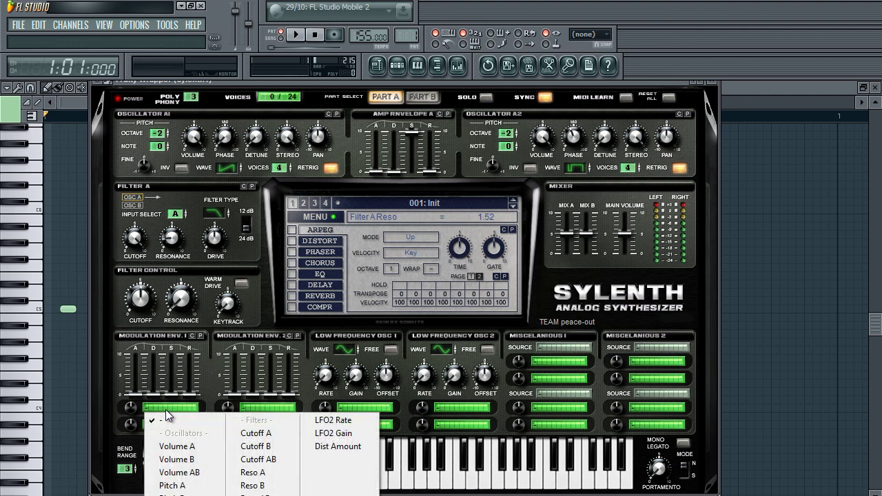
click(261, 459)
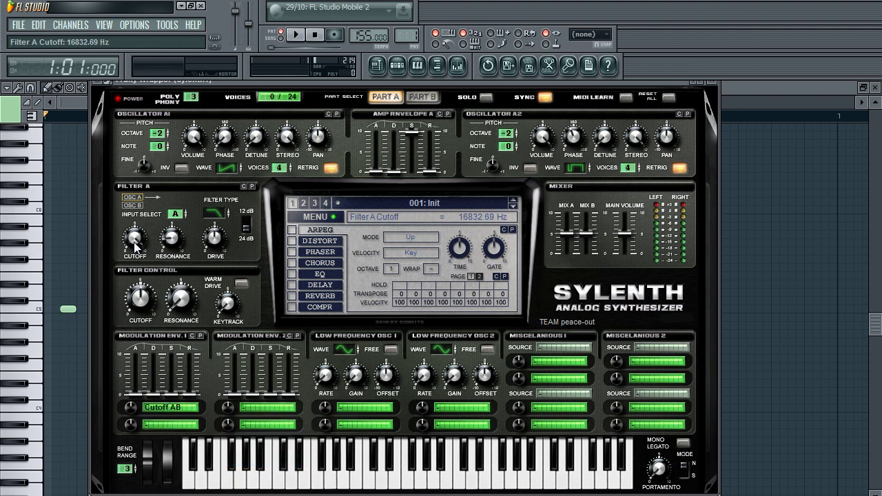
drag(127, 277, 136, 252)
scroll(136, 251, down, 1)
scroll(137, 239, down, 3)
scroll(134, 241, down, 1)
scroll(138, 240, up, 2)
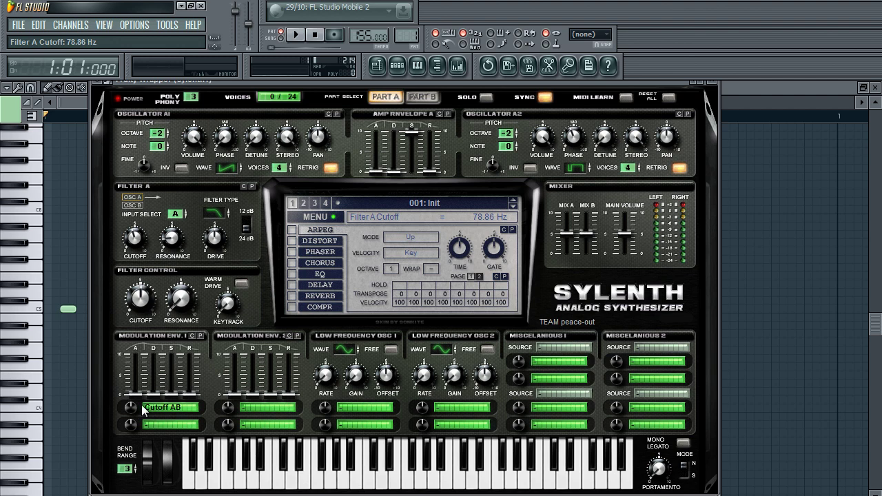
Set the Cutoff AB amount of Modulation Env. 1 to 3.05 and its decay to 3.05, and audition the pattern
scroll(142, 410, up, 3)
scroll(143, 410, up, 2)
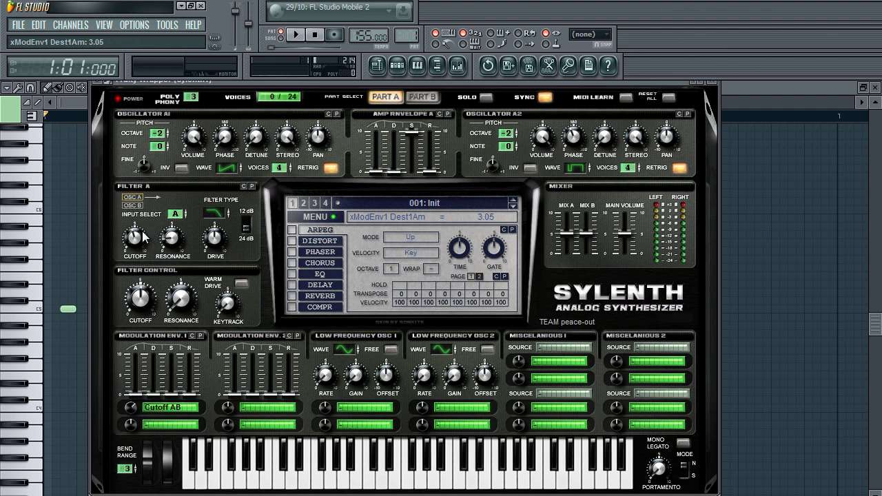
drag(154, 394, 177, 364)
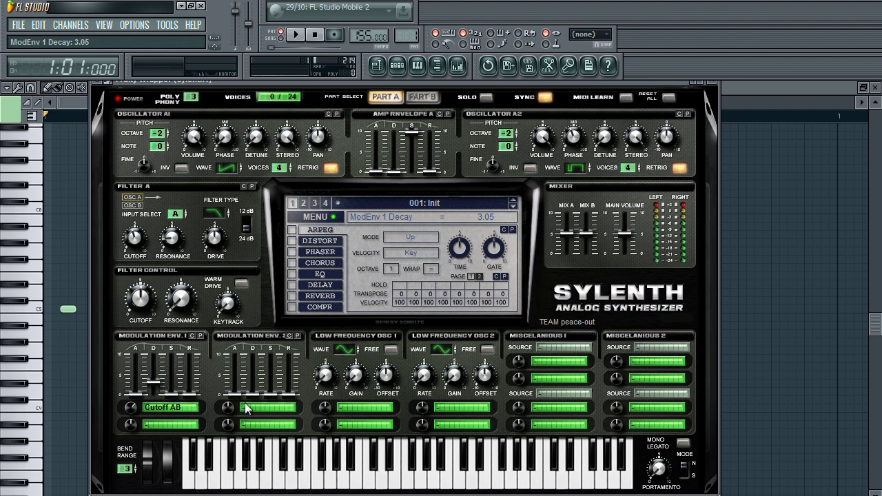
drag(159, 384, 163, 387)
key(space)
key(space)
Tune the Filter Control cutoff to about 213.66 Hz while auditioning the pattern, and shift the synth window slightly
drag(146, 308, 157, 326)
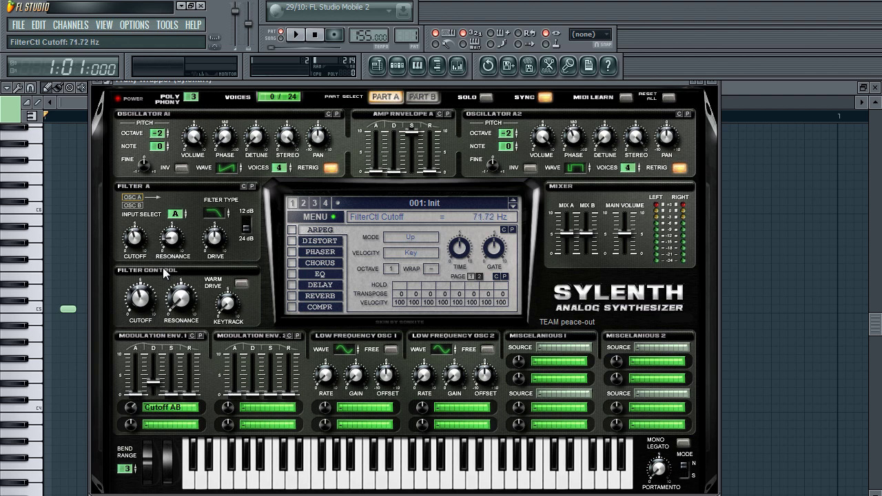
key(space)
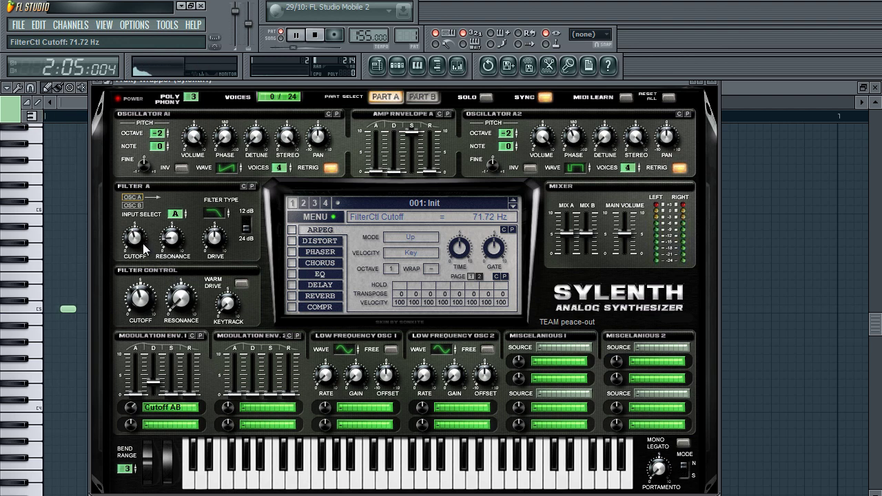
drag(137, 322, 133, 307)
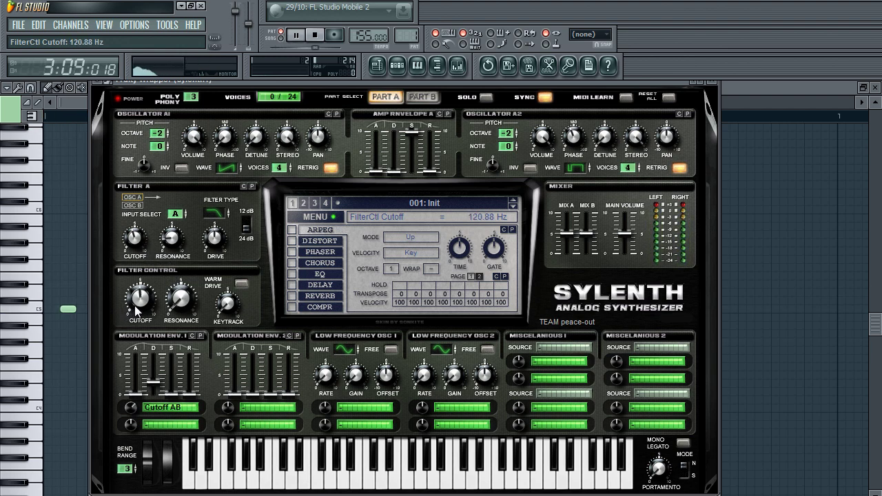
key(space)
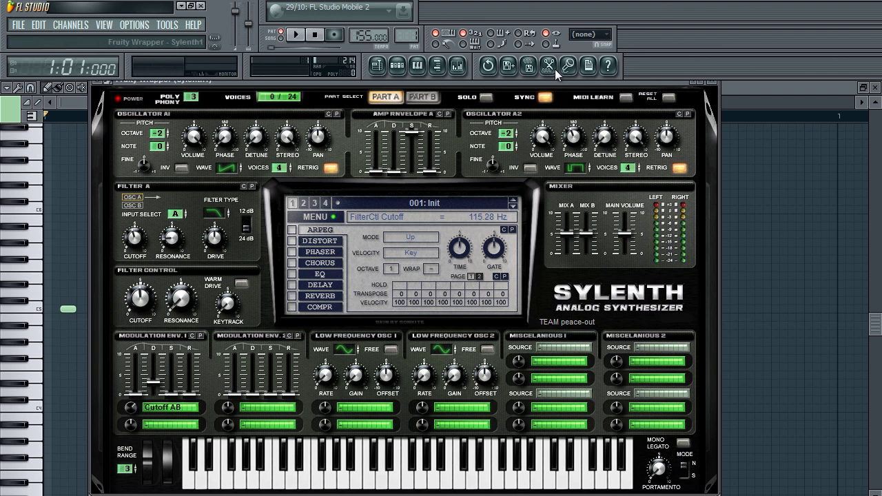
drag(555, 80, 550, 80)
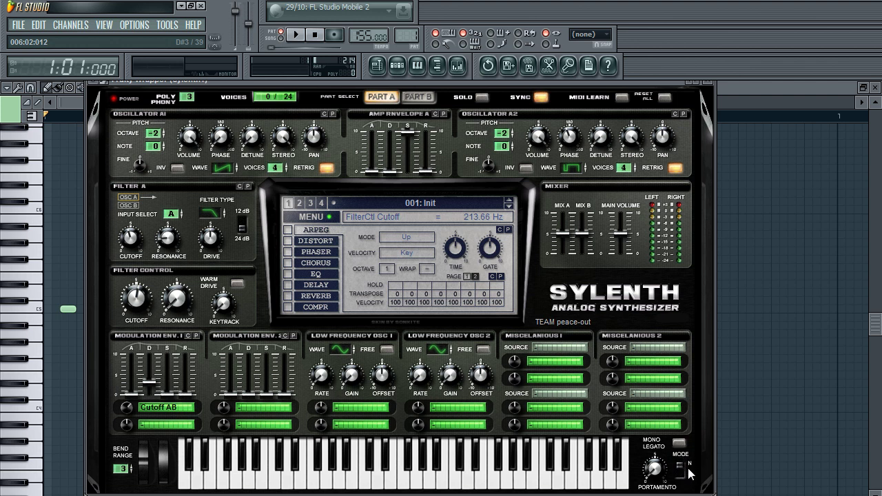
Set the portamento mode to Slide and the portamento time to 4.05, auditioning notes at 6.76 on the way
drag(658, 474, 691, 432)
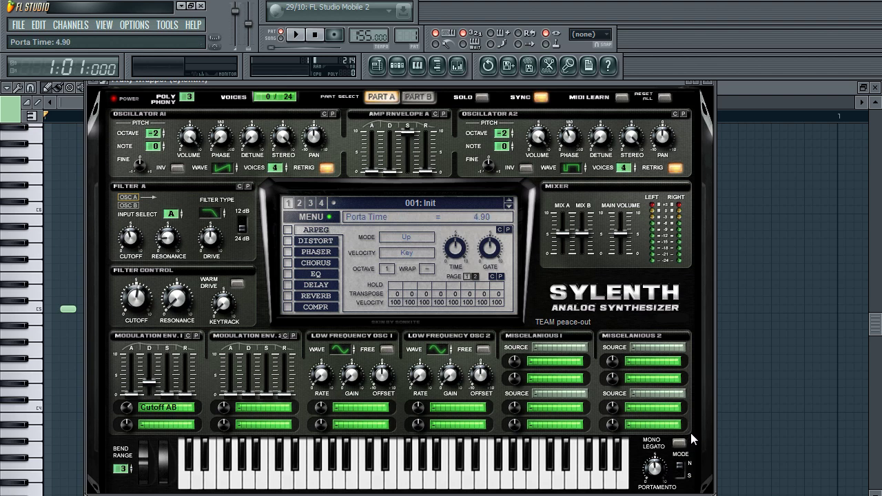
click(681, 463)
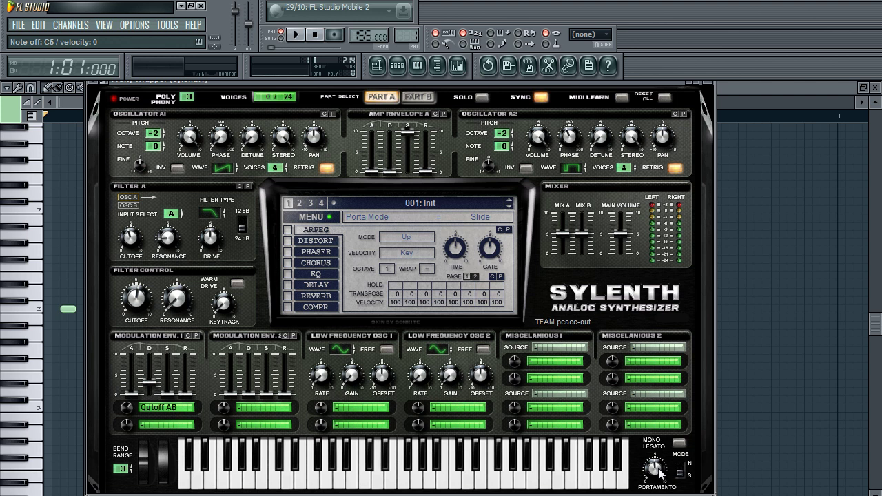
drag(658, 472, 669, 456)
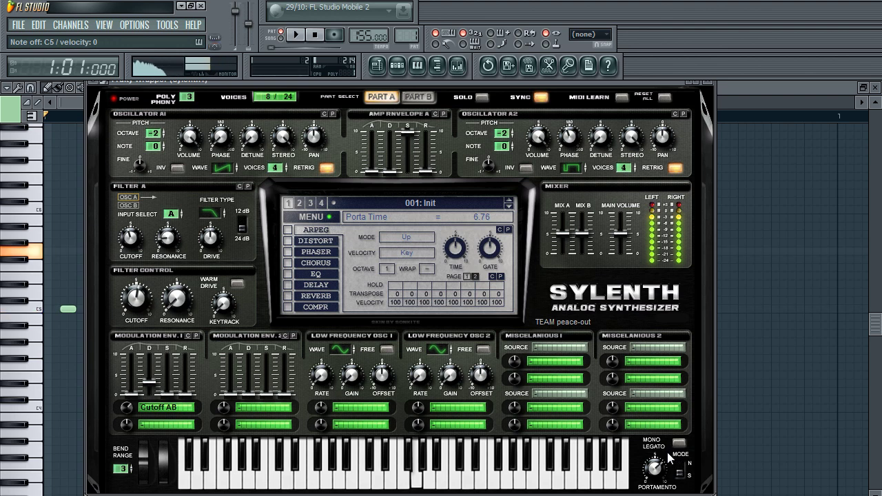
drag(653, 467, 643, 490)
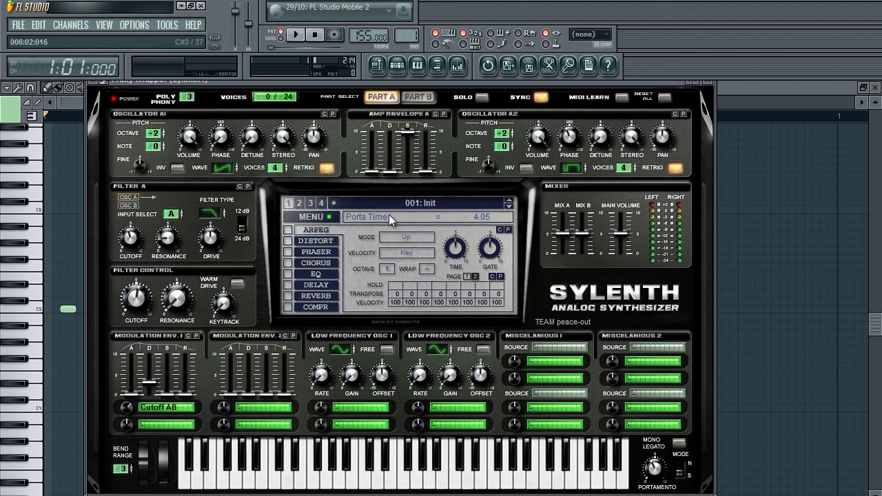
Close the synth to examine the bassline notes in the piano roll, and reopen Sylenth1 from the step sequencer
click(800, 89)
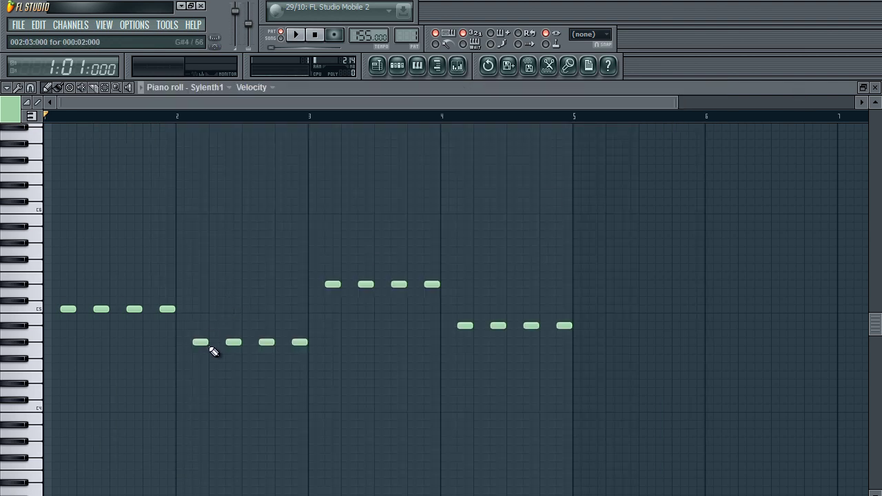
click(397, 65)
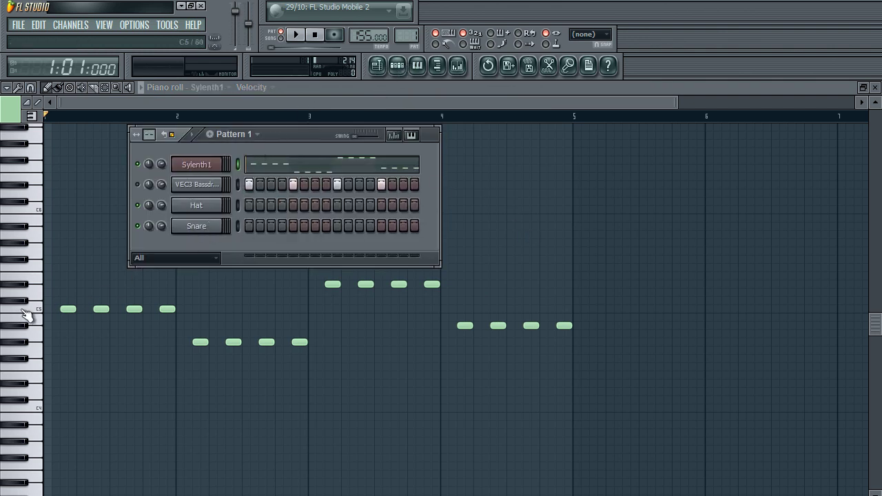
key(F6)
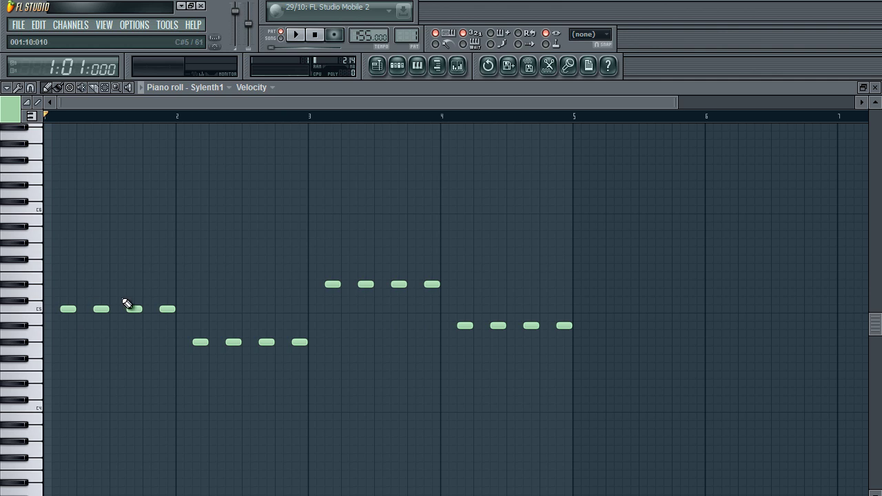
click(398, 67)
click(198, 166)
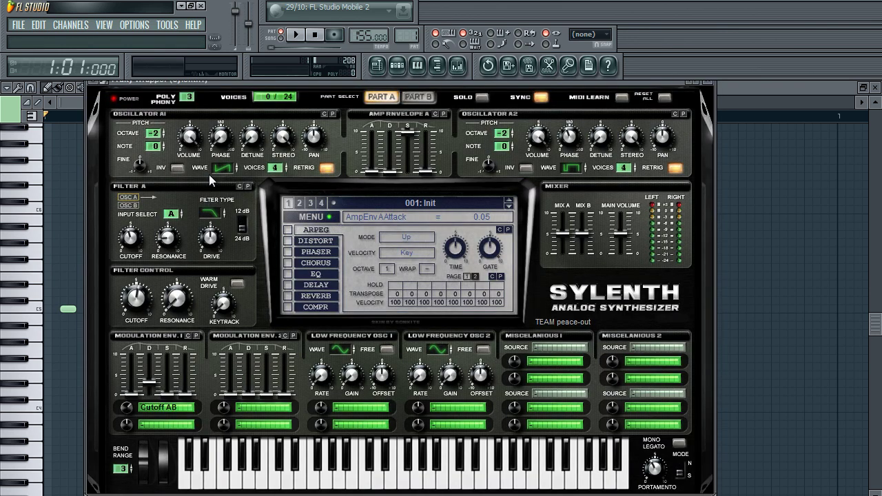
Try a Modulation Env. 1 decay of 1.95 and a Cutoff AB amount of 5.71 while the pattern plays, and stop playback
click(295, 35)
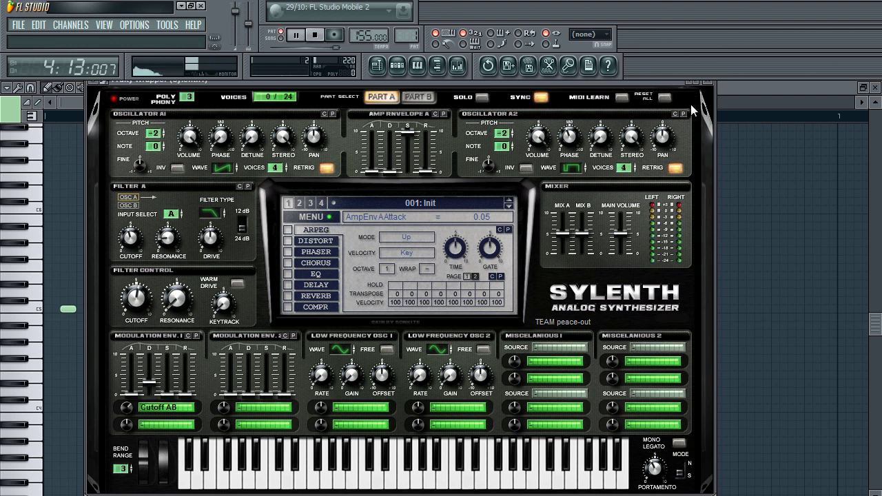
scroll(137, 409, up, 2)
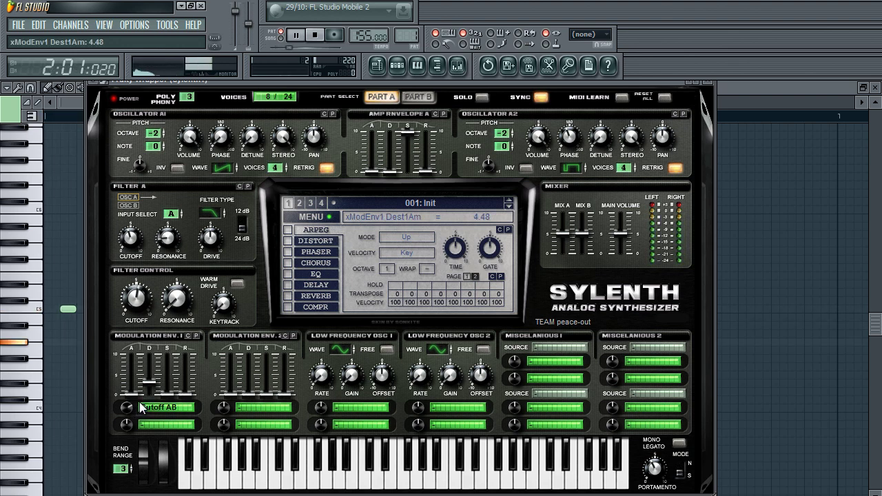
scroll(140, 410, up, 5)
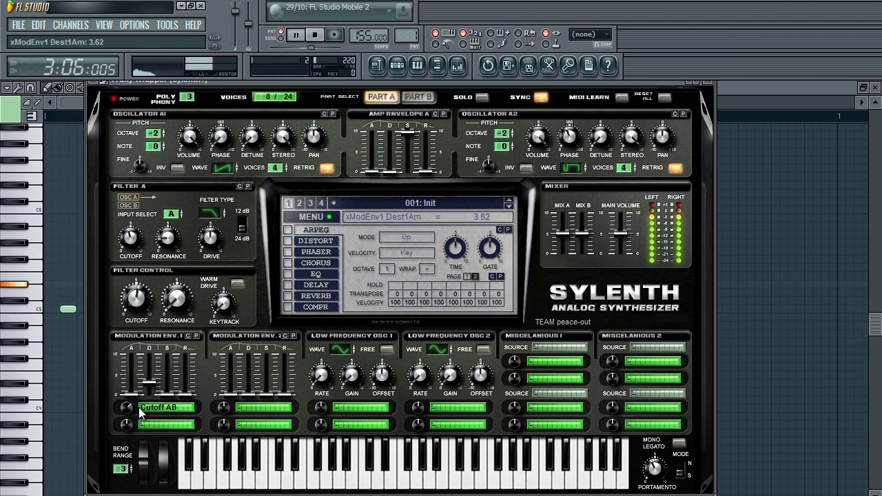
scroll(141, 409, up, 12)
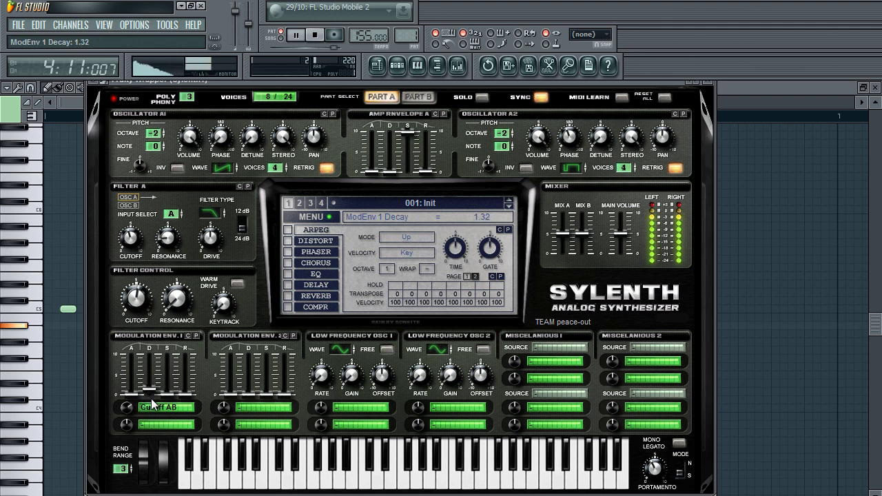
scroll(142, 409, down, 6)
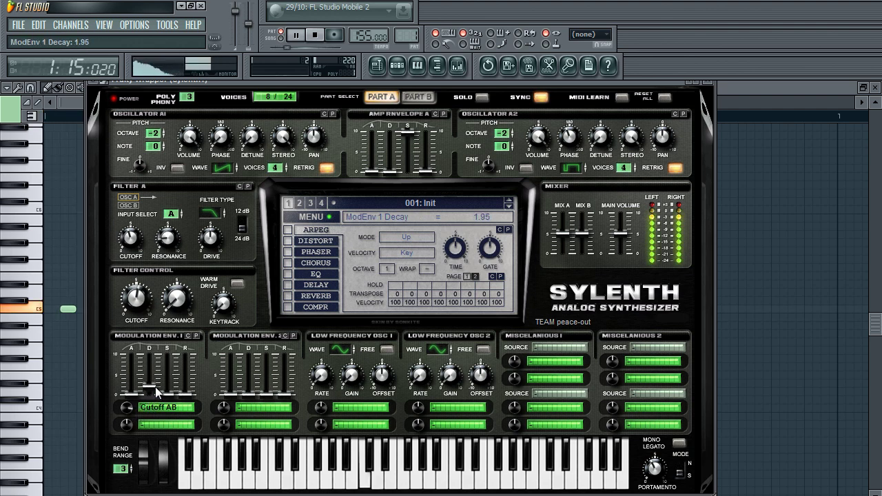
scroll(130, 416, down, 3)
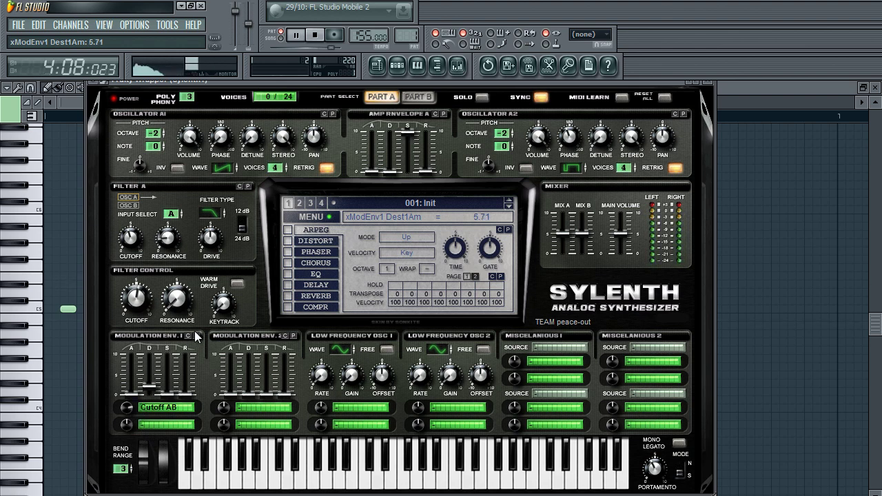
click(315, 35)
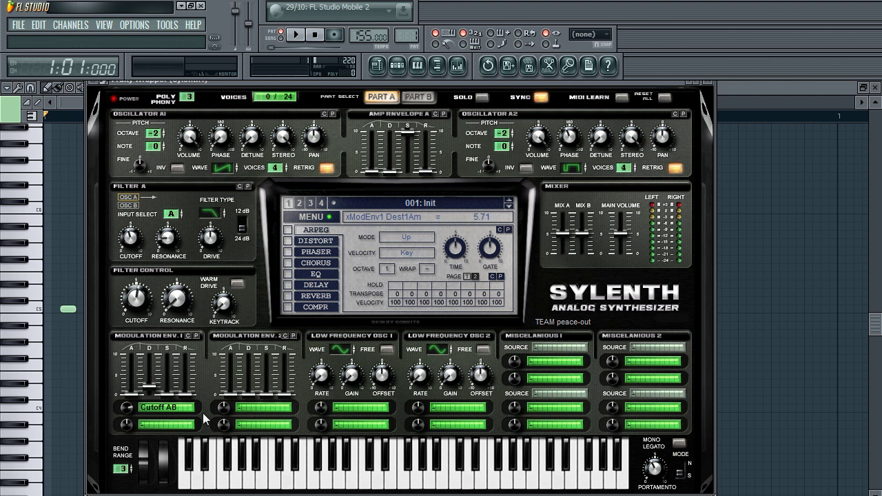
Raise the decay of Modulation Env. 1 slightly and set its Cutoff AB amount to 3.14
scroll(127, 410, down, 1)
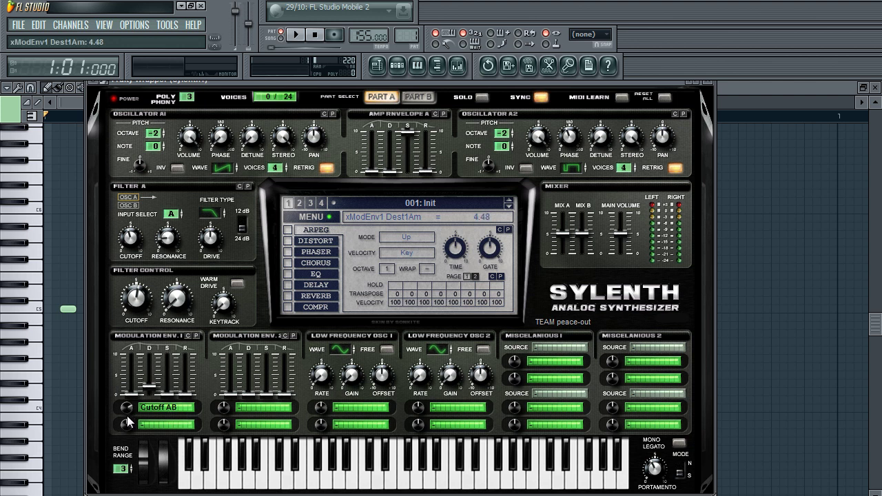
scroll(127, 413, up, 3)
click(156, 383)
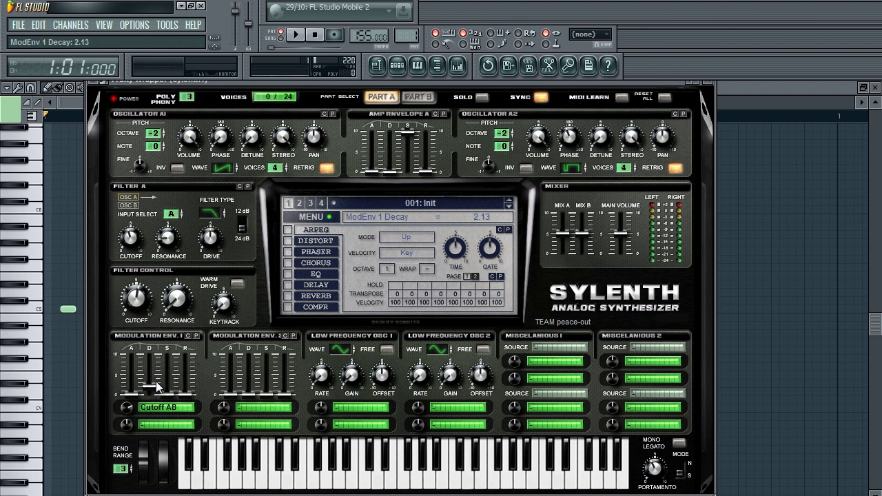
drag(156, 383, 163, 371)
drag(124, 410, 126, 423)
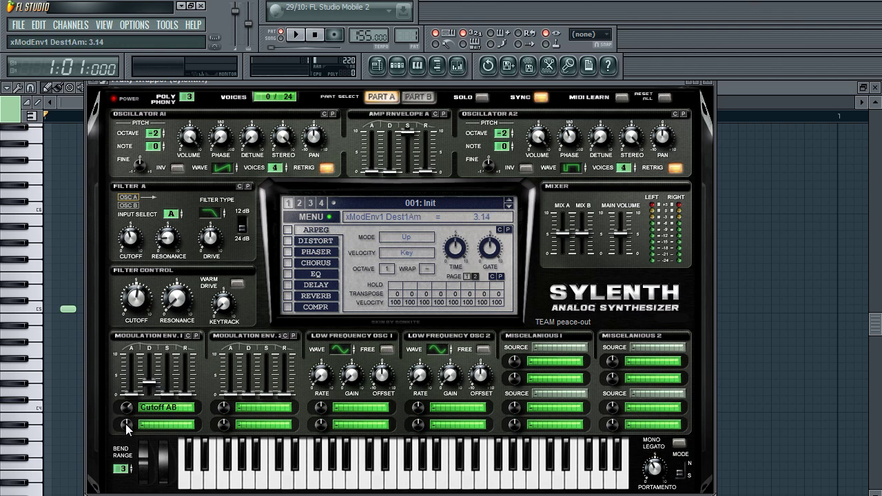
Rename the Sylenth1 channel in the step sequencer to Bass1
right_click(186, 165)
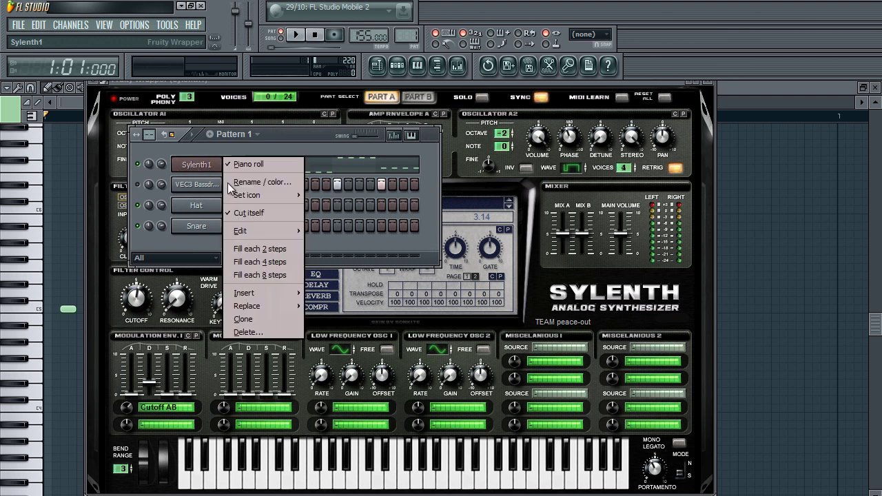
click(264, 181)
text(Bass1)
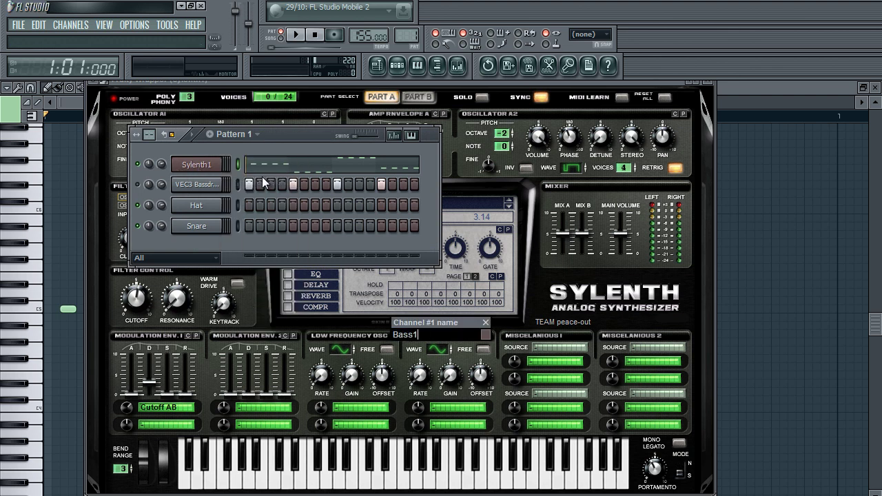
key(Return)
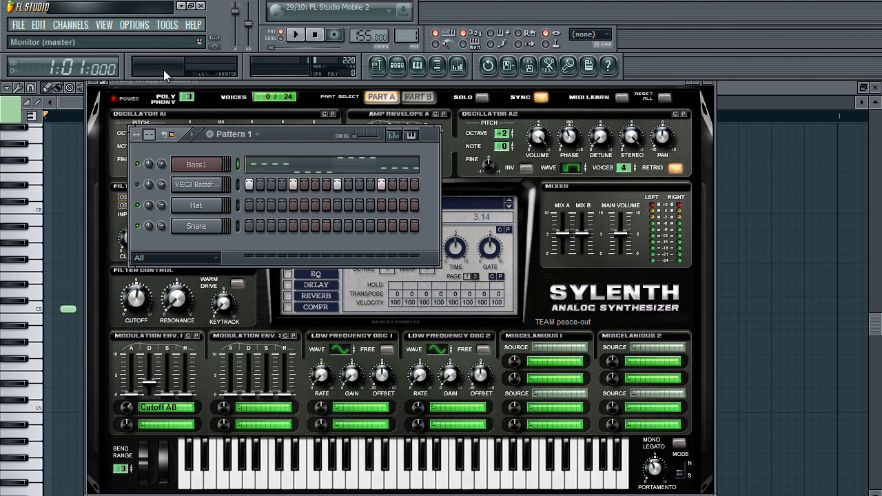
Switch to pattern 2, add a second Sylenth1 channel named Bass2 and initialize its preset
drag(408, 35, 404, 20)
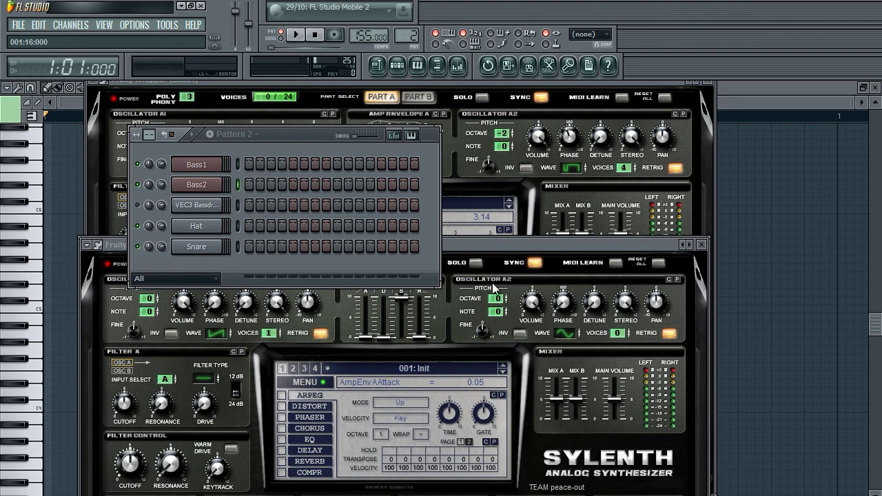
drag(497, 249, 499, 84)
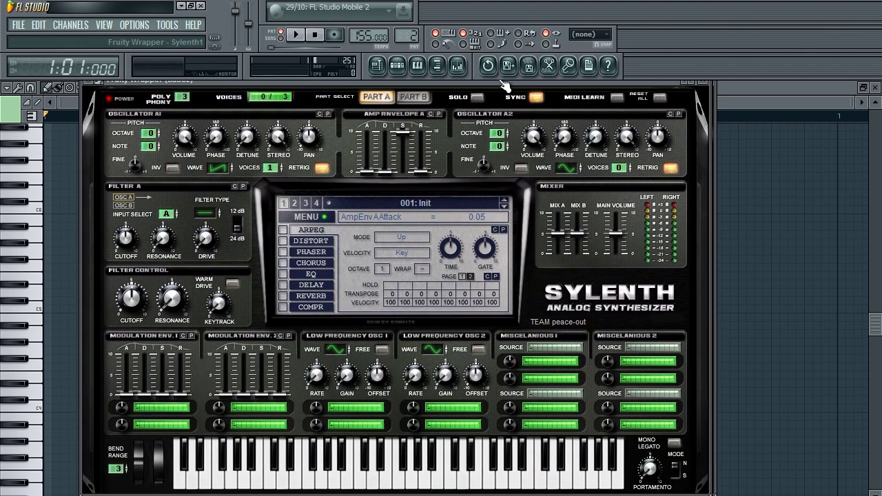
click(306, 216)
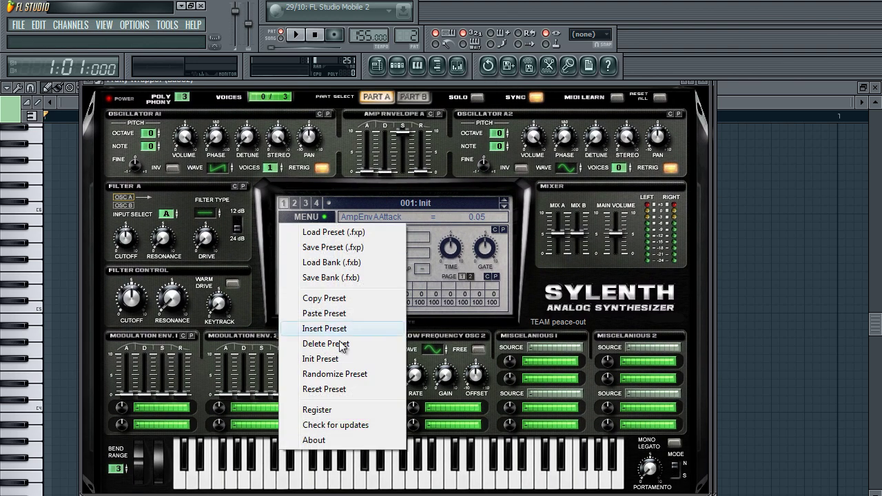
click(339, 359)
drag(309, 81, 310, 89)
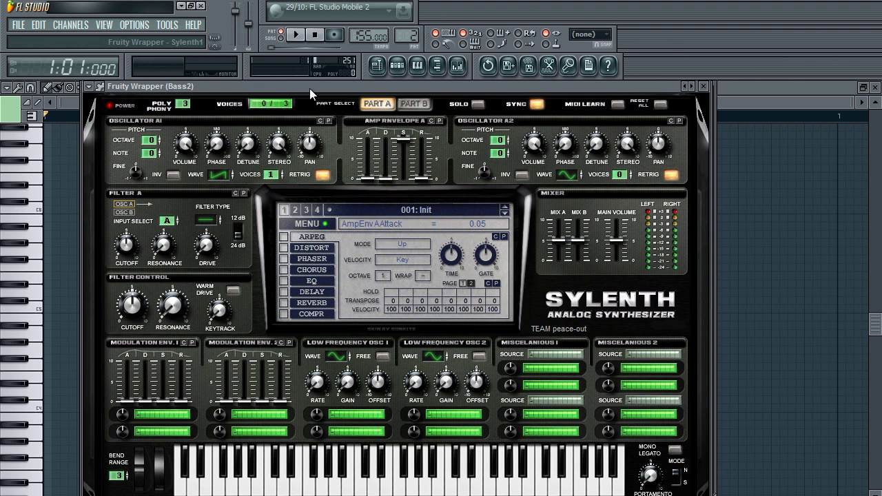
Give oscillators A1 and A2 4 voices each and set the A2 wave to Pulse
drag(313, 141, 304, 161)
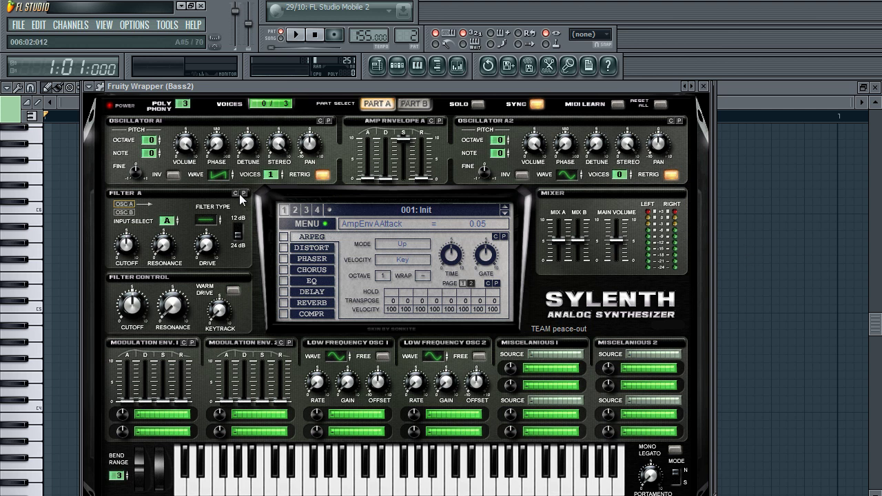
drag(272, 175, 280, 168)
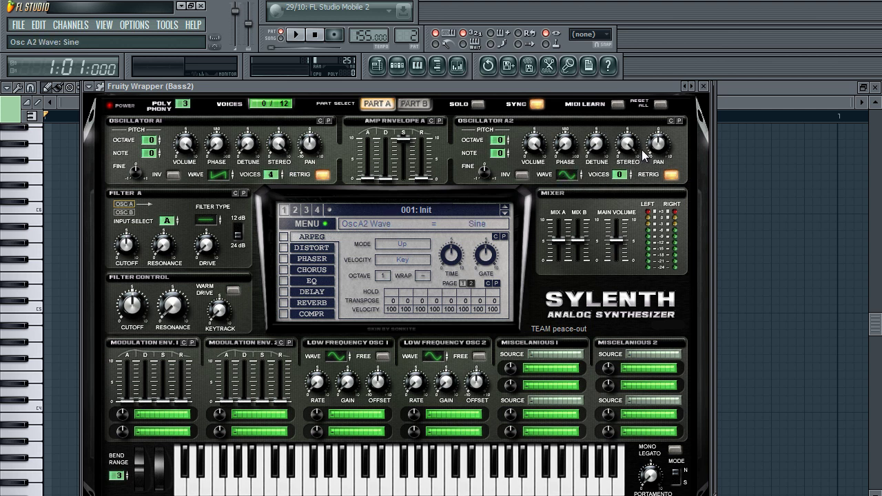
drag(638, 174, 650, 150)
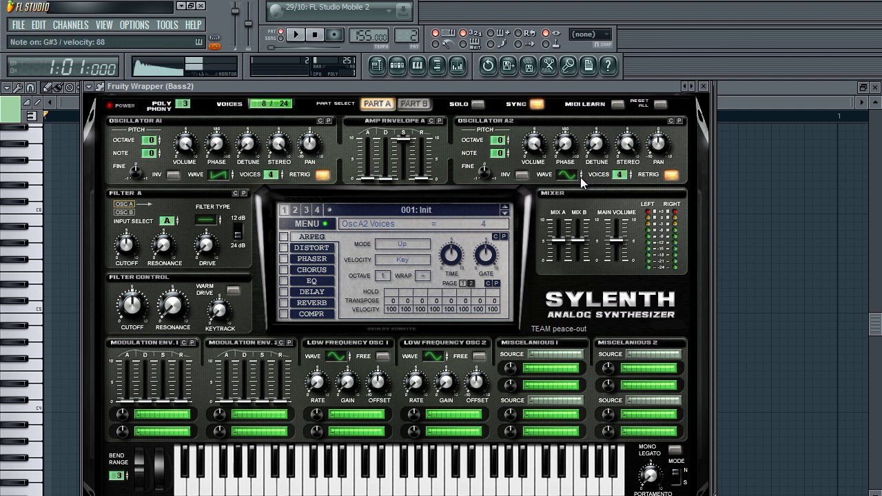
drag(580, 179, 589, 157)
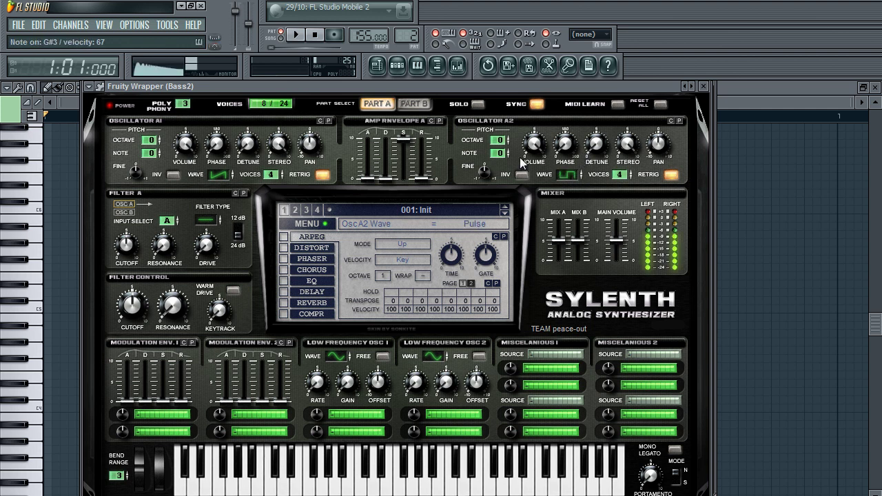
Lower oscillators A1 and A2 to octave -1 and set the A2 phase to 157.71 degrees
click(505, 144)
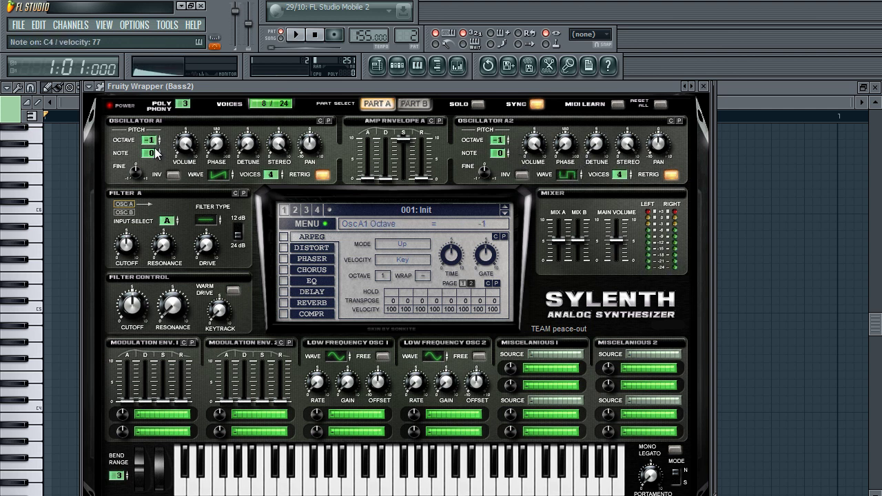
drag(565, 155, 597, 113)
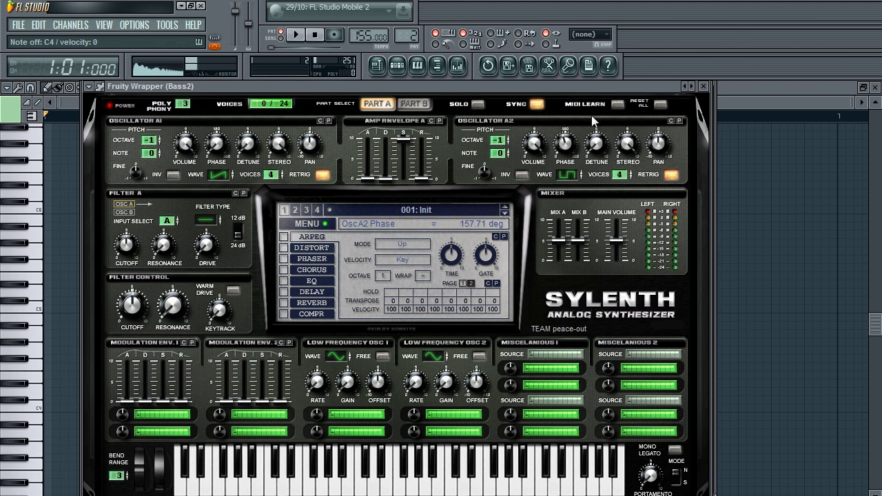
click(566, 177)
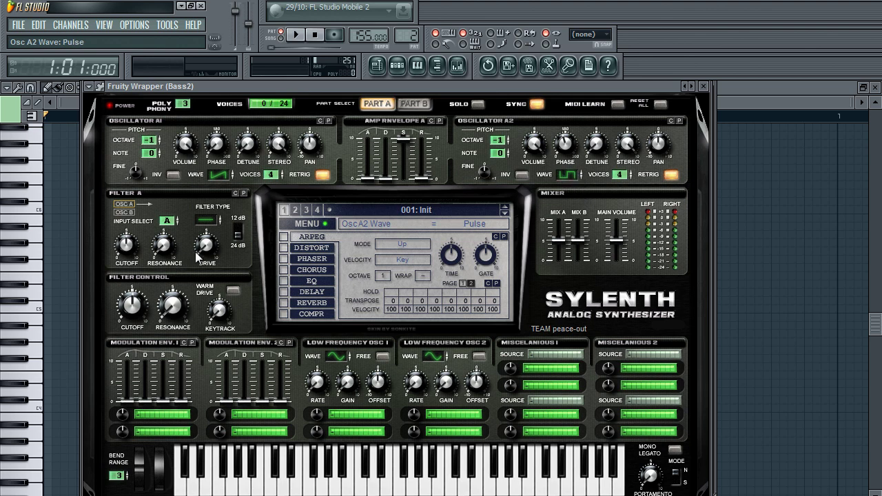
Set the Filter Control cutoff to 153.26 Hz and look through the destinations available for LFO 1
click(344, 420)
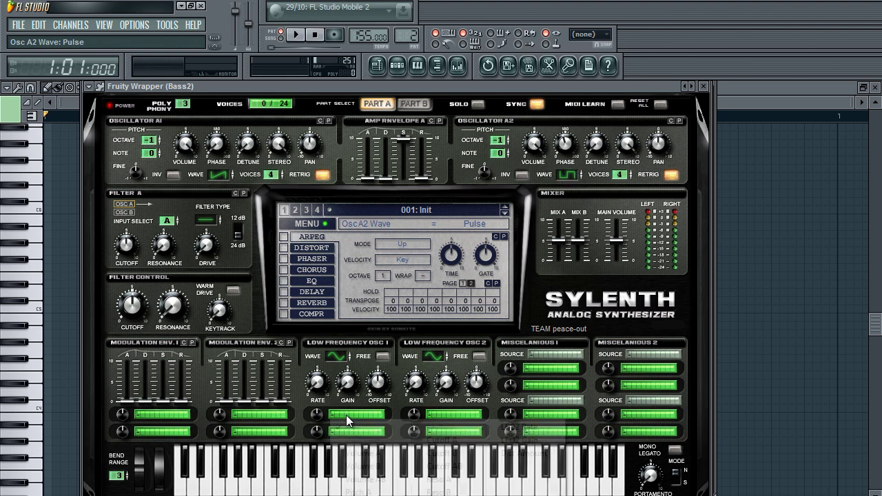
drag(358, 85, 358, 78)
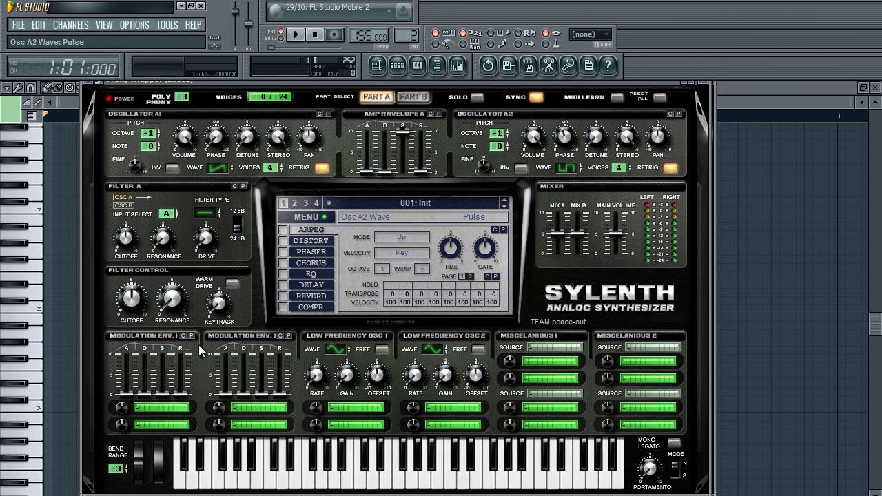
click(141, 319)
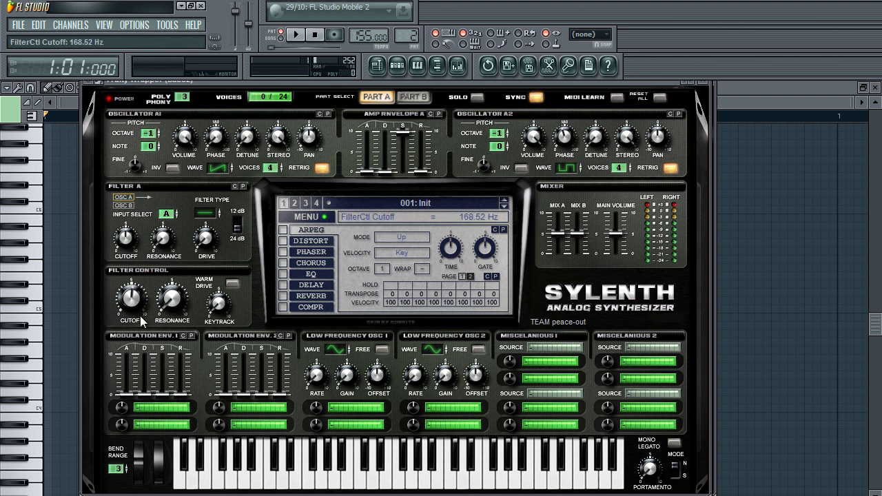
scroll(141, 319, down, 2)
click(362, 411)
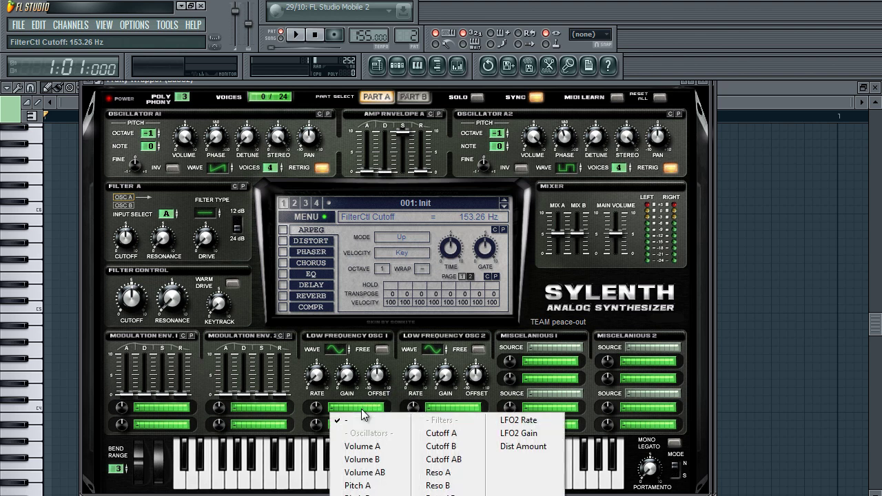
click(369, 405)
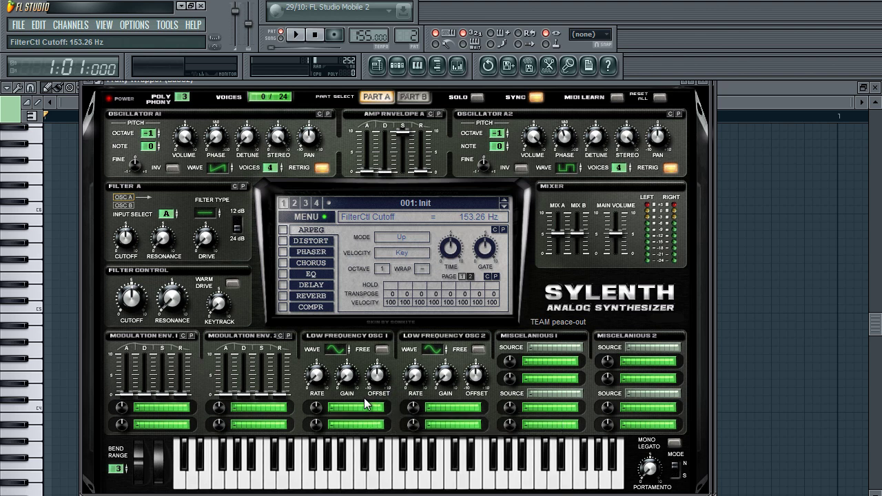
Set Filter A to the Lowpass type and adjust its resonance, with the drive at 0.00
click(206, 218)
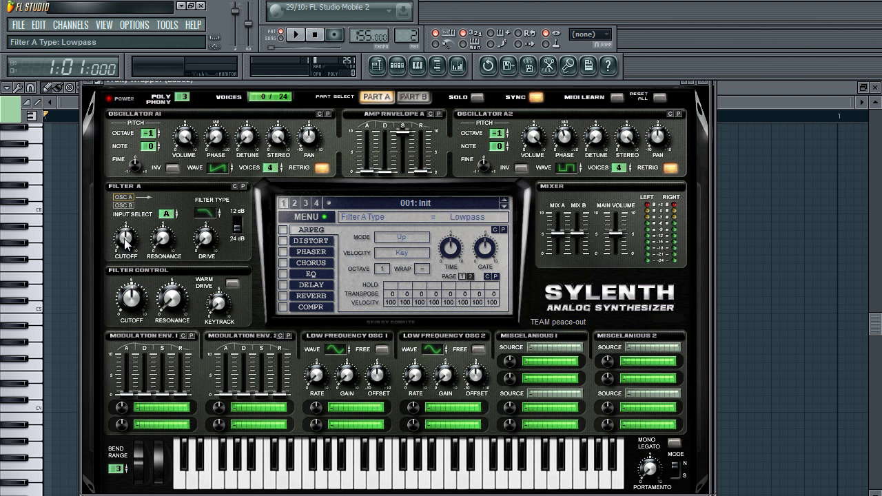
drag(128, 235, 275, 284)
click(209, 234)
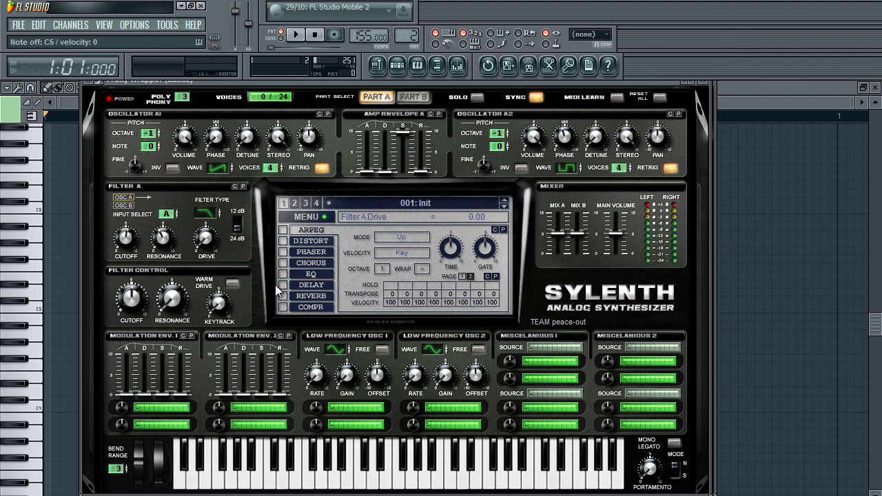
Assign Cutoff AB as the first destination of LFO 1 and briefly view Part B before returning to Part A
click(342, 405)
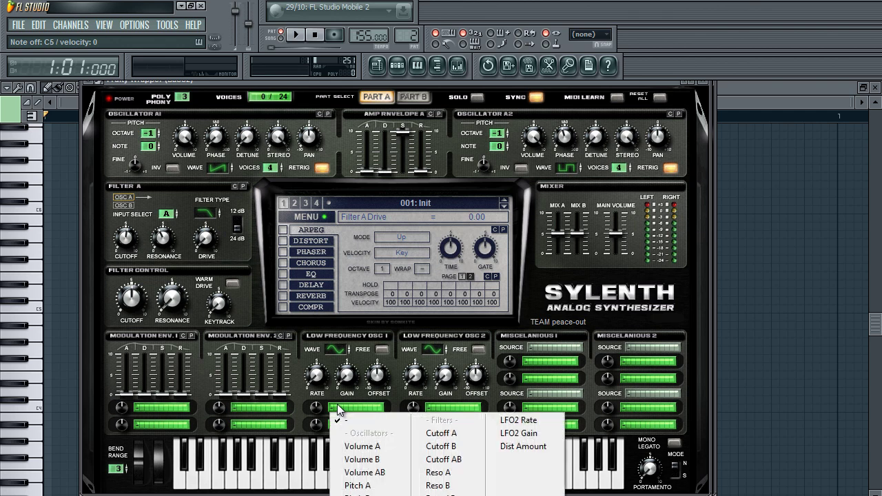
click(461, 459)
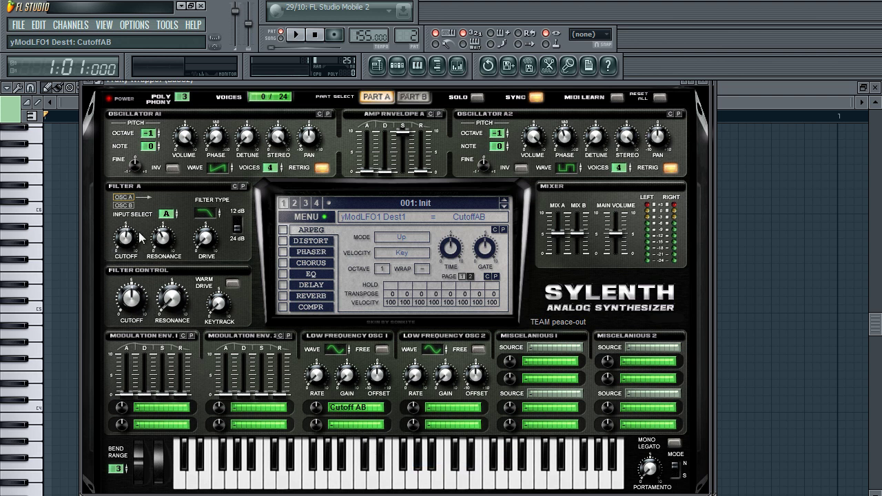
click(413, 96)
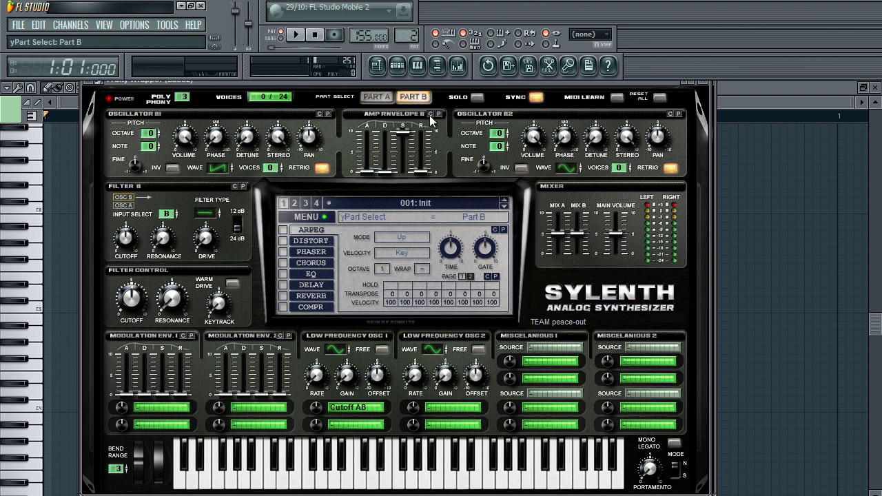
click(377, 96)
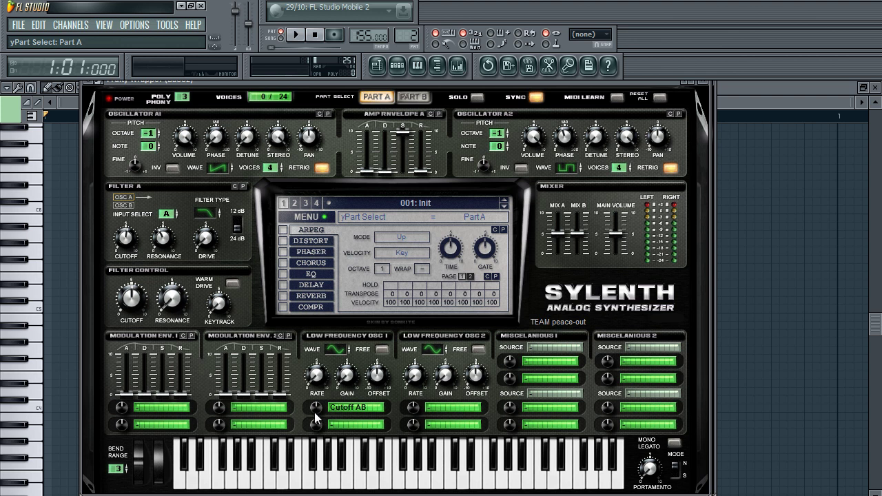
Set the LFO 1 rate to 1/4 and its Cutoff AB modulation amount to 10.00, checking the gain on the way
click(328, 374)
drag(328, 374, 339, 327)
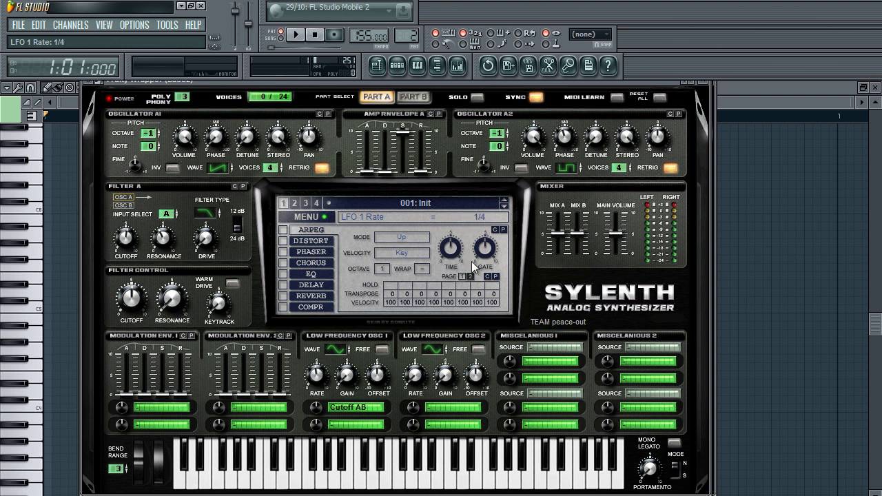
click(345, 375)
mouse_move(348, 378)
mouse_down()
mouse_move(358, 316)
mouse_move(354, 390)
mouse_up()
drag(318, 410, 345, 353)
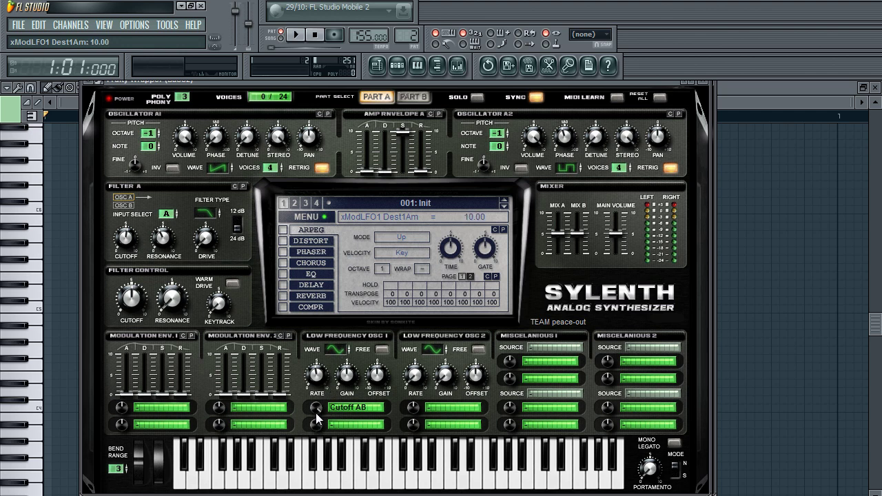
Audition the LFO-modulated sound and check the Filter Control cutoff value
key(q)
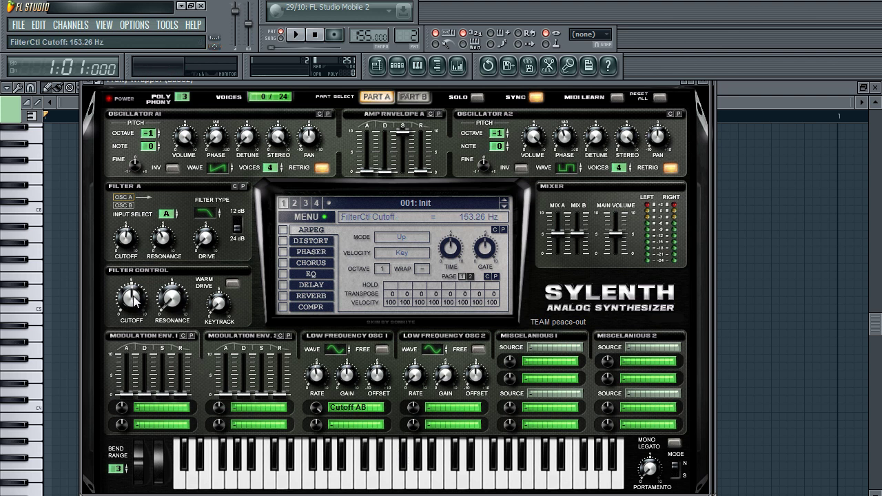
drag(135, 301, 171, 332)
drag(143, 297, 142, 303)
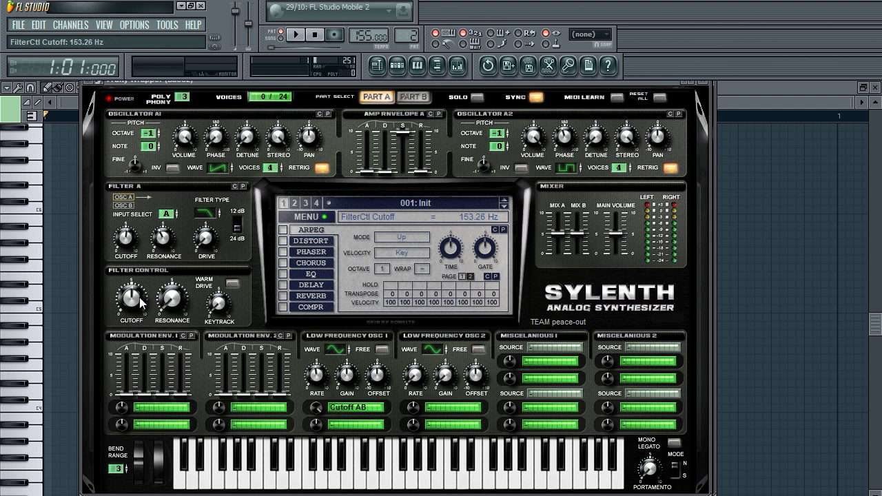
Try the TriSaw wave on LFO 1, return it to Sine and audition a note
mouse_move(337, 353)
mouse_down()
mouse_move(338, 363)
mouse_move(349, 353)
mouse_up()
click(350, 354)
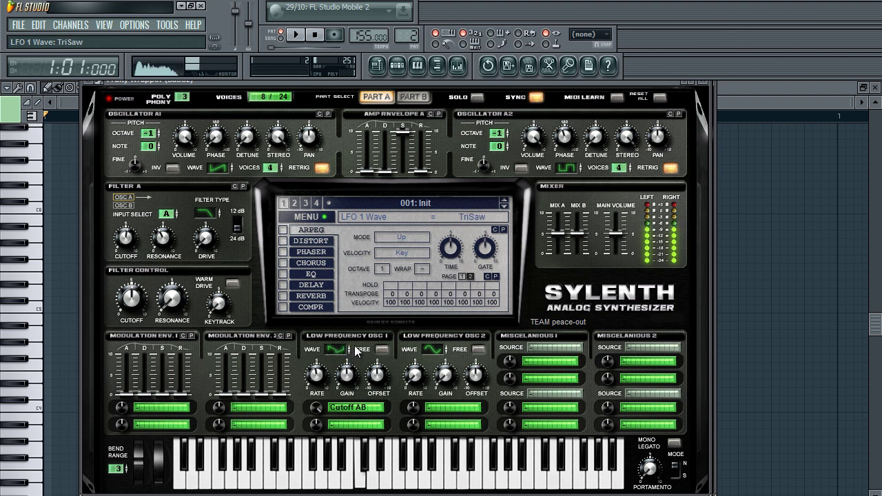
click(346, 352)
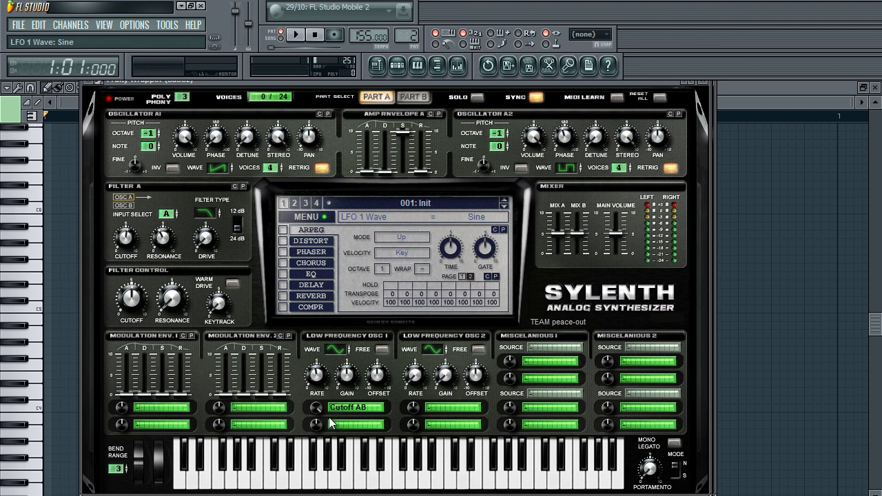
key(z)
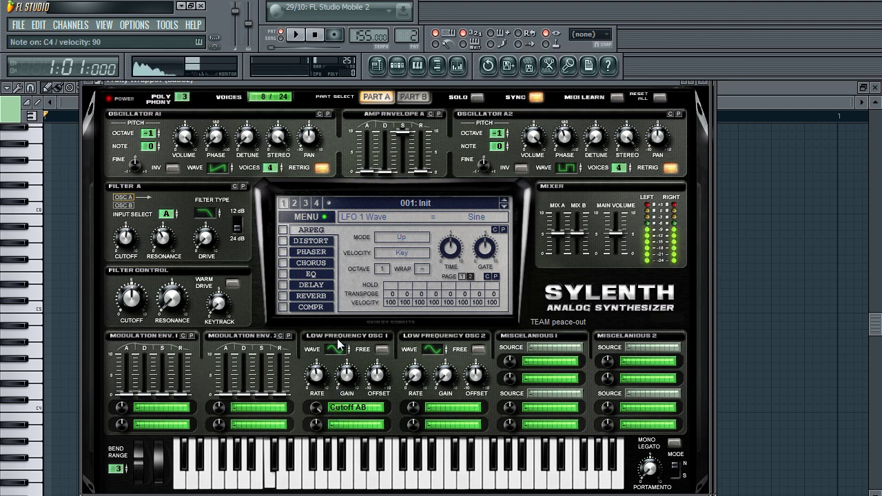
Set the Filter A resonance to 3.33 and turn on the distortion effect with the Decimate type
click(302, 242)
drag(163, 257, 184, 289)
key(z)
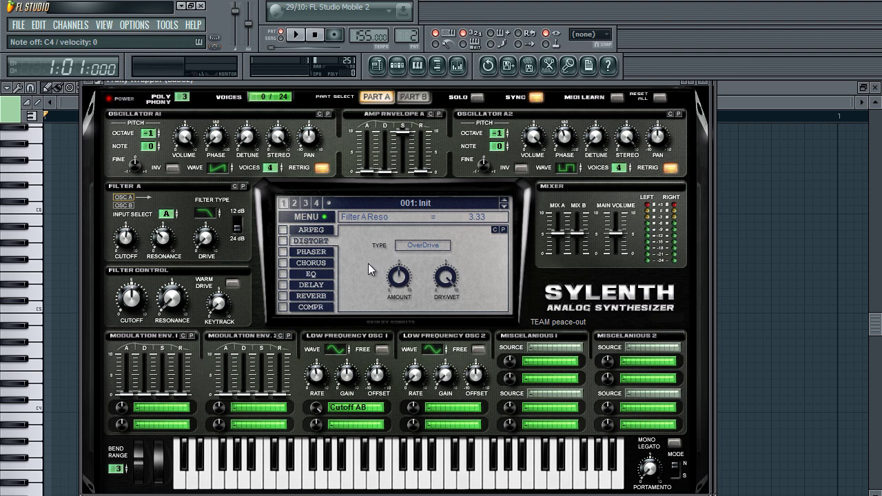
click(400, 248)
click(421, 307)
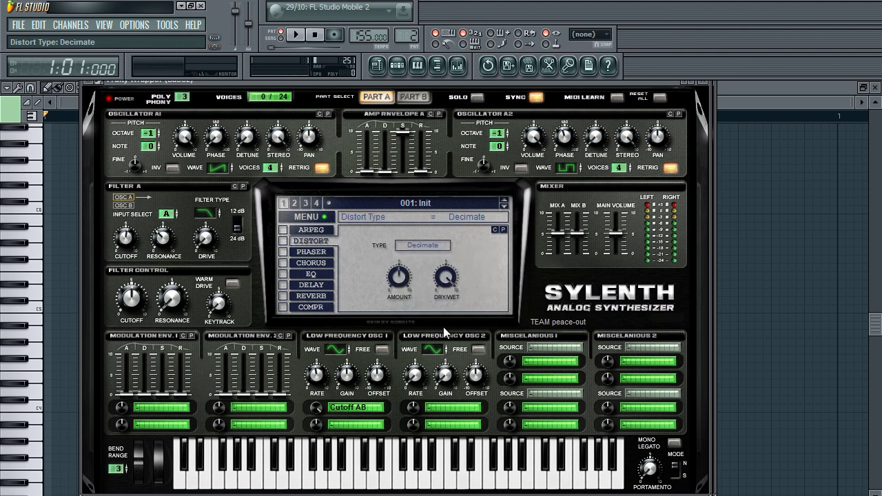
click(282, 240)
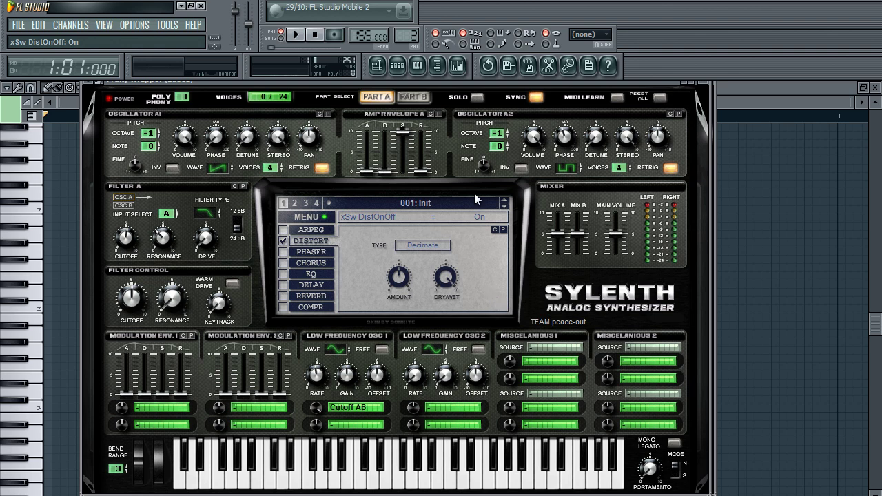
Try the TAL-Bitcrusher effect in the first slot of mixer Insert 1, remove it and return to the synth
click(457, 67)
click(621, 160)
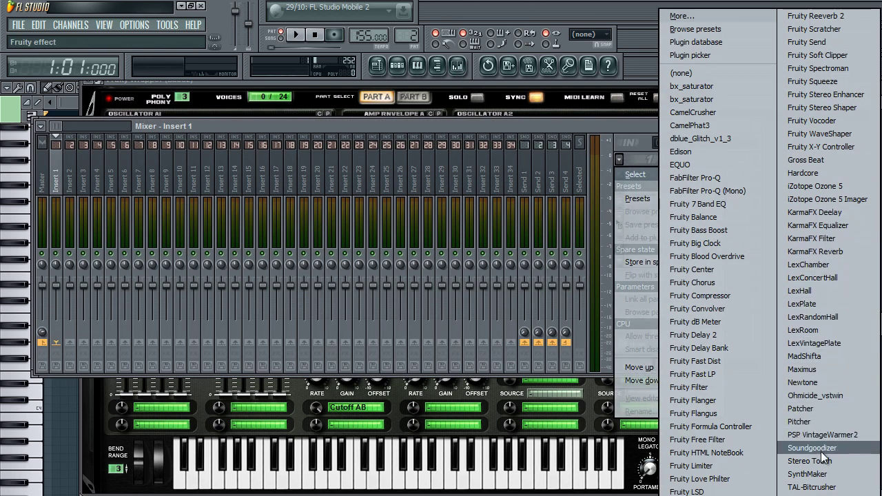
click(825, 488)
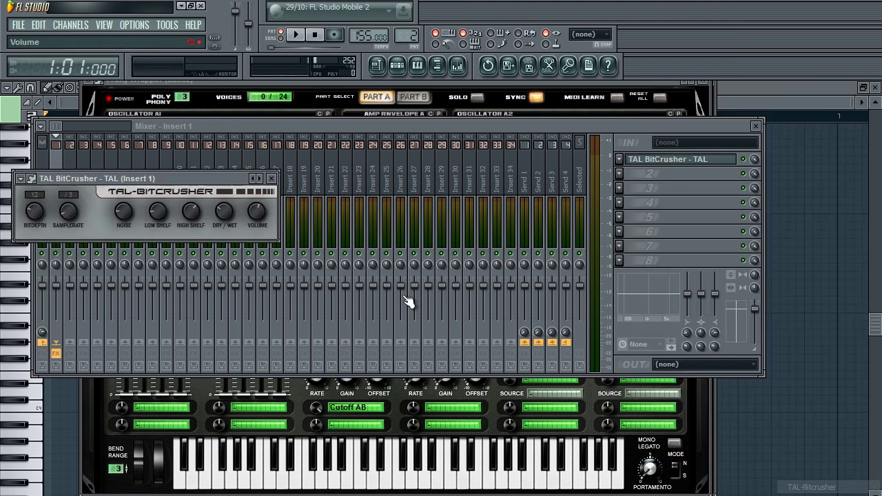
click(274, 180)
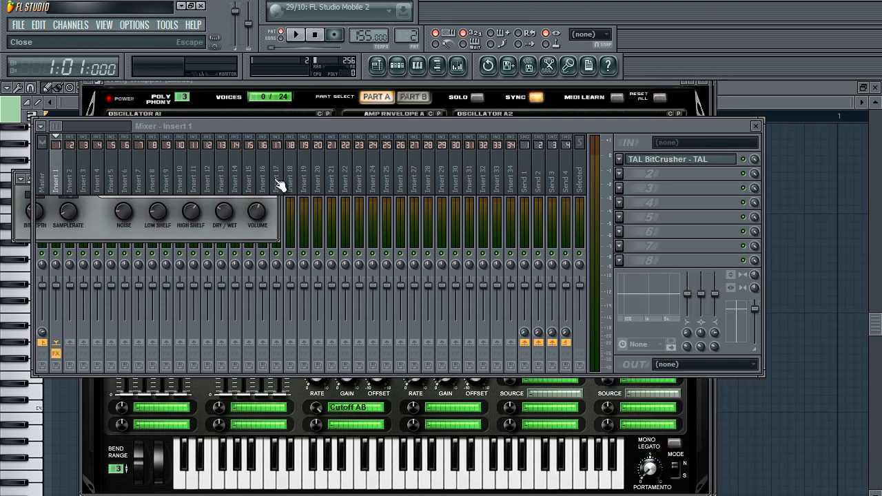
click(620, 159)
mouse_move(638, 174)
click(680, 73)
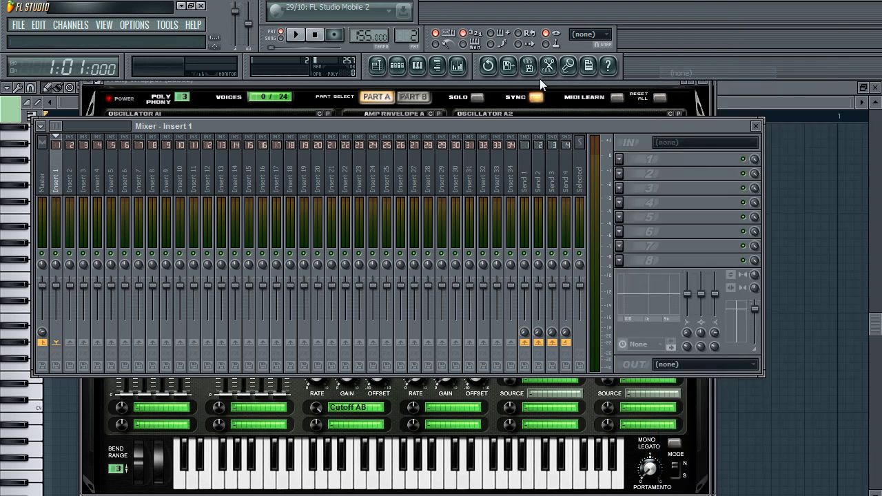
click(540, 79)
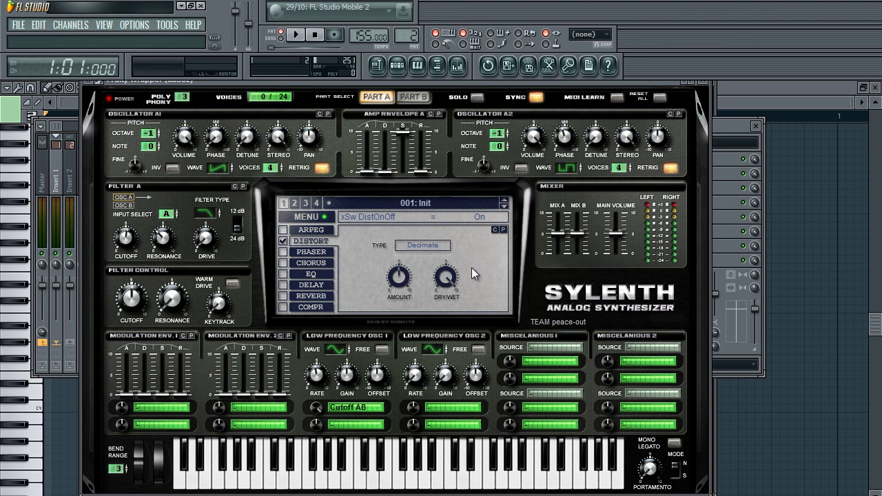
Adjust the Decimate distortion amount and set its dry/wet to 51.90 % while auditioning notes
click(403, 285)
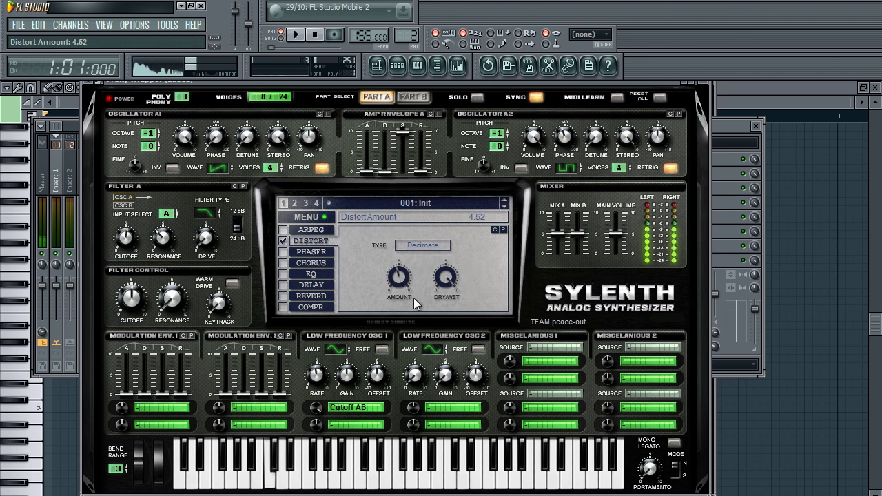
drag(405, 287, 432, 347)
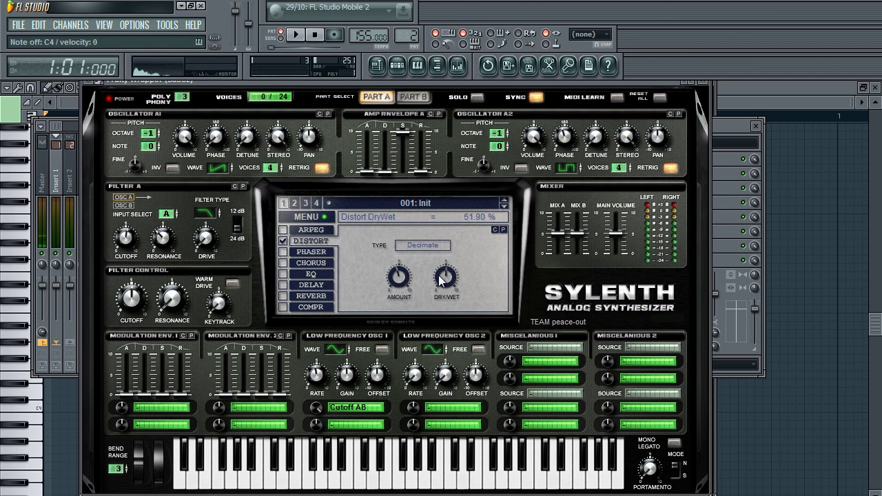
drag(402, 283, 401, 281)
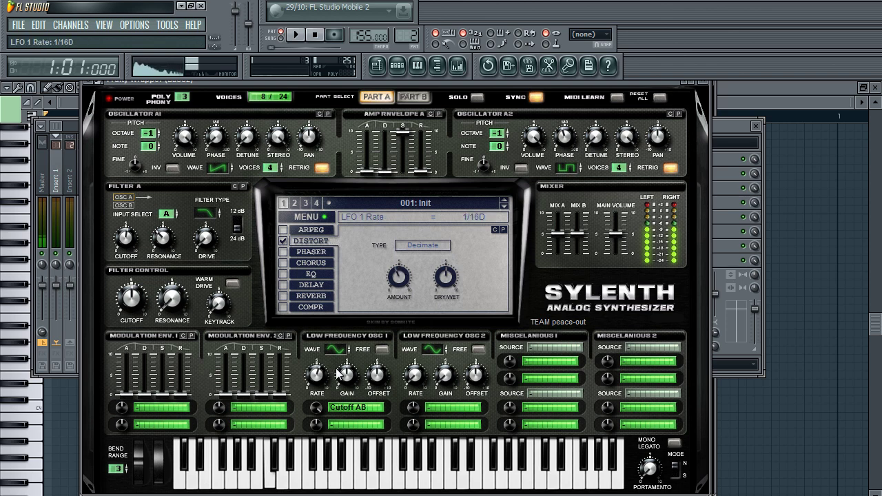
Try another LFO 1 rate and set the Filter A cutoff to 246.36 Hz
drag(338, 374, 337, 371)
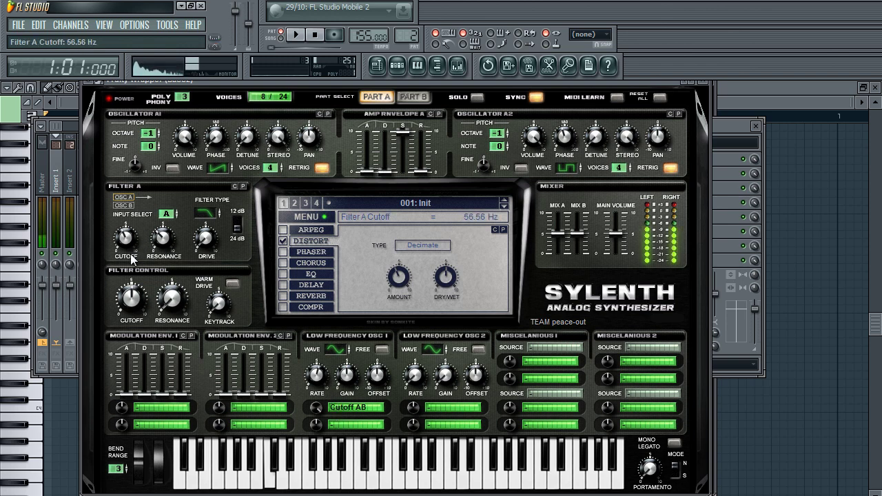
drag(133, 258, 133, 254)
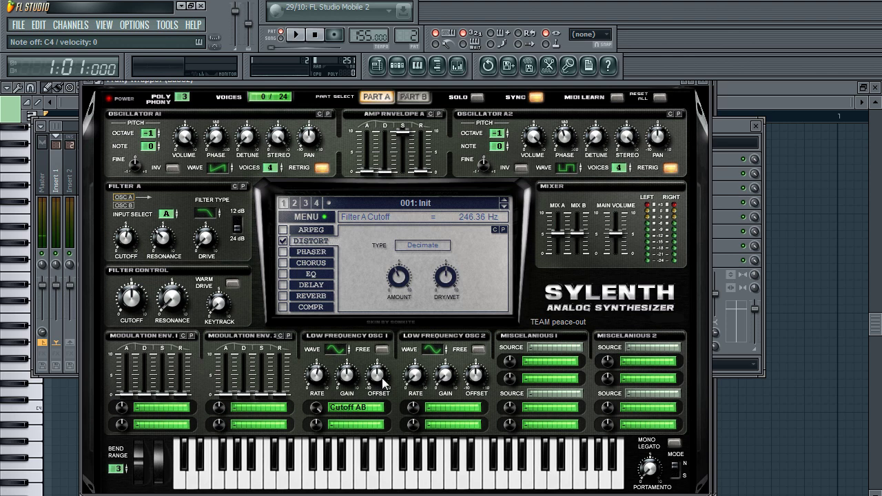
Audition the LFO 1 offset at -10.00 and 10.00 and bring it back down to -10.00
drag(382, 372, 371, 453)
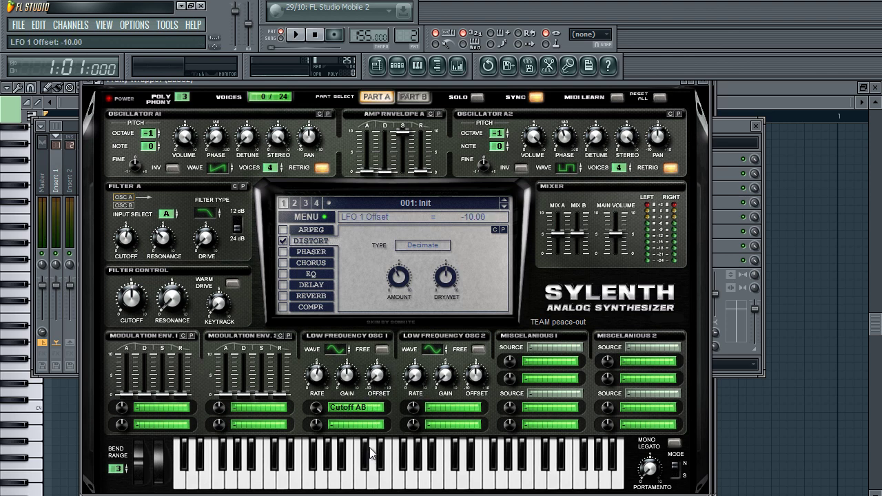
drag(384, 373, 400, 350)
drag(383, 381, 434, 235)
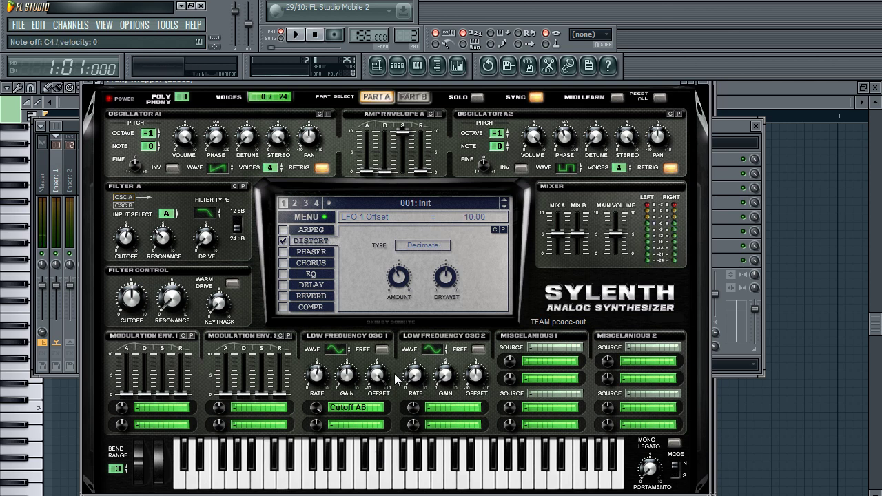
drag(384, 379, 383, 400)
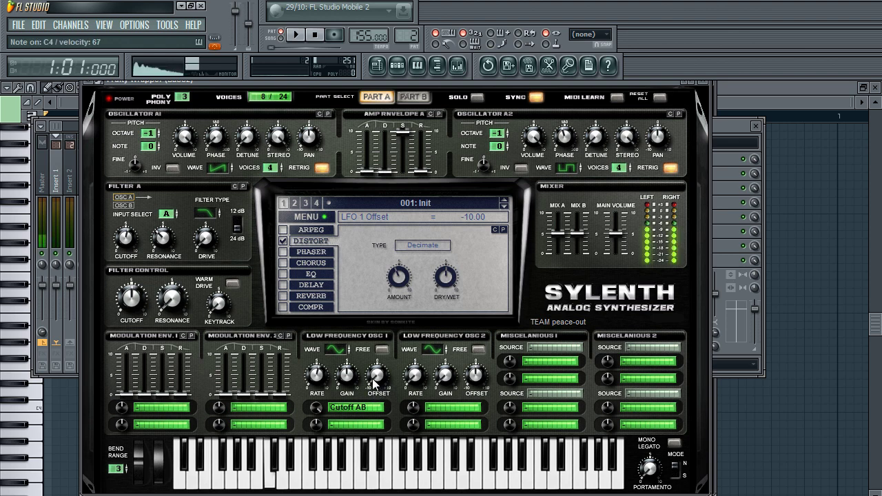
Experiment with the distortion amount and Filter Control cutoff, and sweep the Filter A resonance up to 10.00
drag(397, 277, 431, 306)
drag(141, 293, 147, 310)
drag(163, 239, 164, 279)
drag(172, 239, 229, 150)
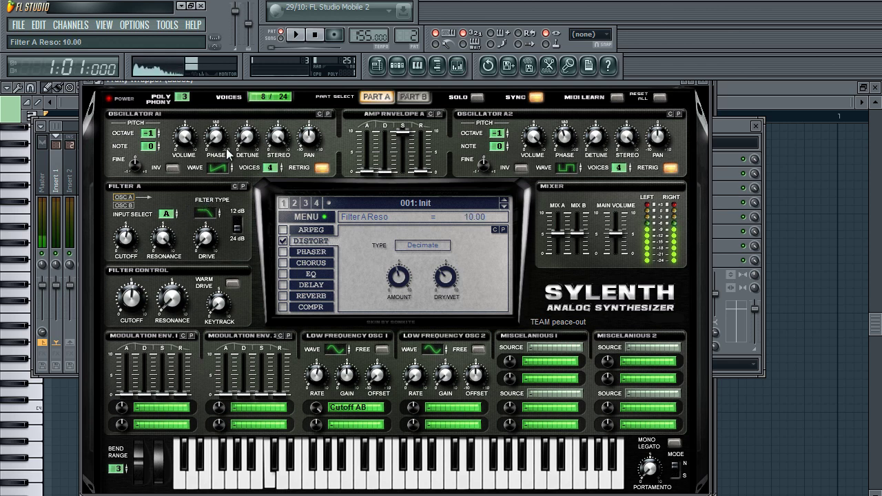
Set the distortion amount to 4.29 with 31.43 % dry/wet and the Oscillator A2 phase to 118.29 degrees
click(410, 275)
drag(409, 275, 412, 274)
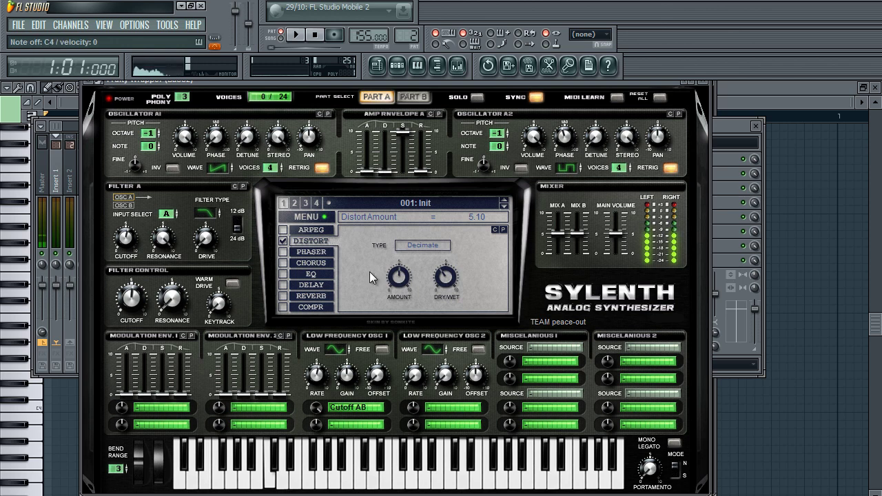
mouse_move(564, 140)
mouse_down()
mouse_move(567, 156)
mouse_move(579, 114)
mouse_move(564, 157)
mouse_up()
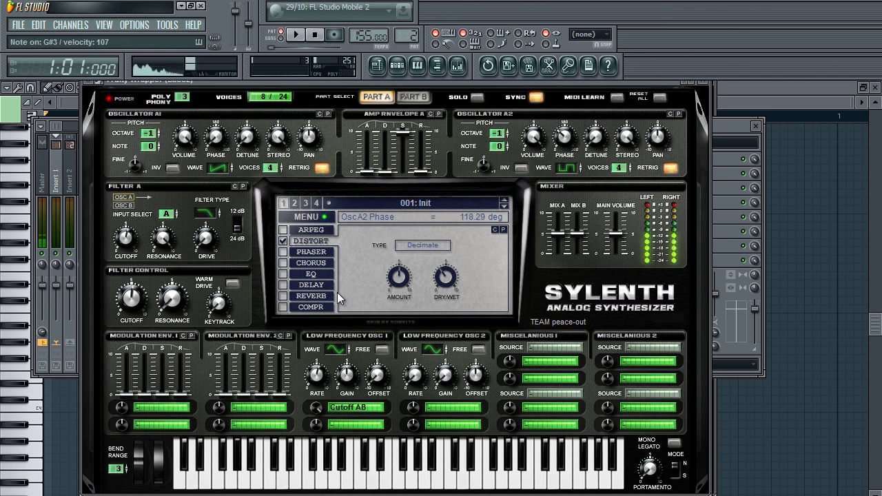
drag(405, 275, 405, 283)
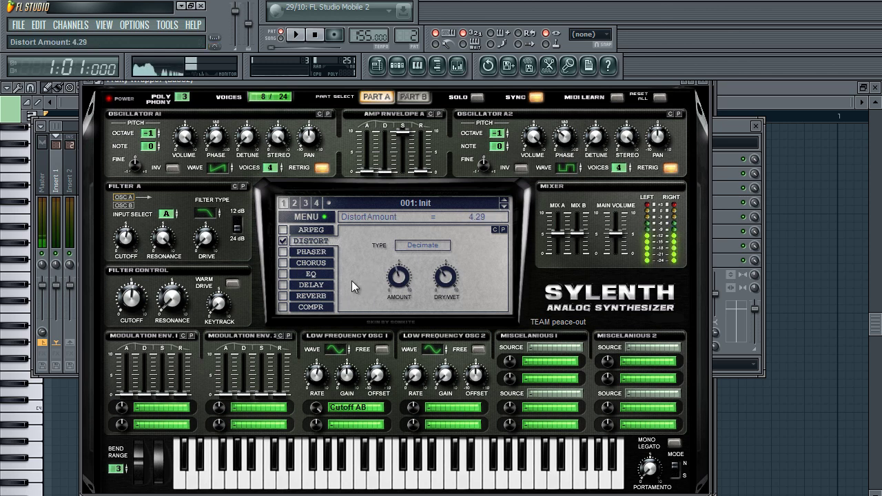
mouse_move(436, 288)
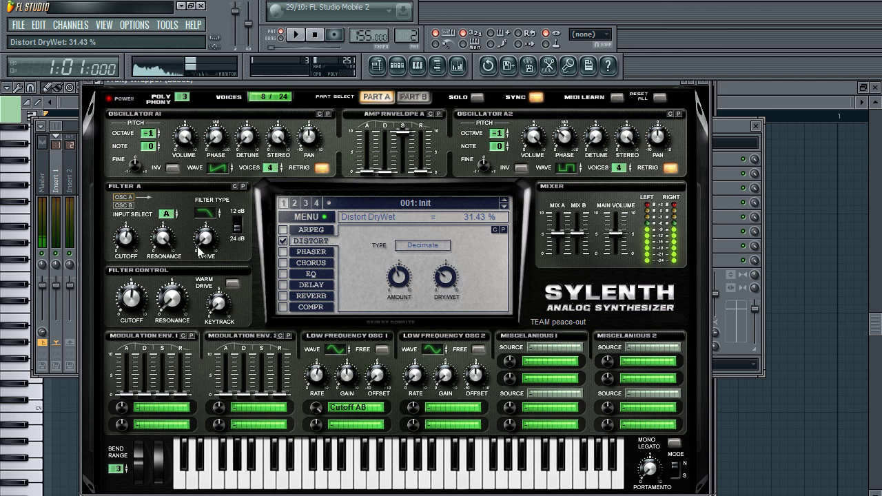
Adjust the Filter A drive and set the Filter A resonance to 3.14 while auditioning notes
drag(198, 242, 246, 211)
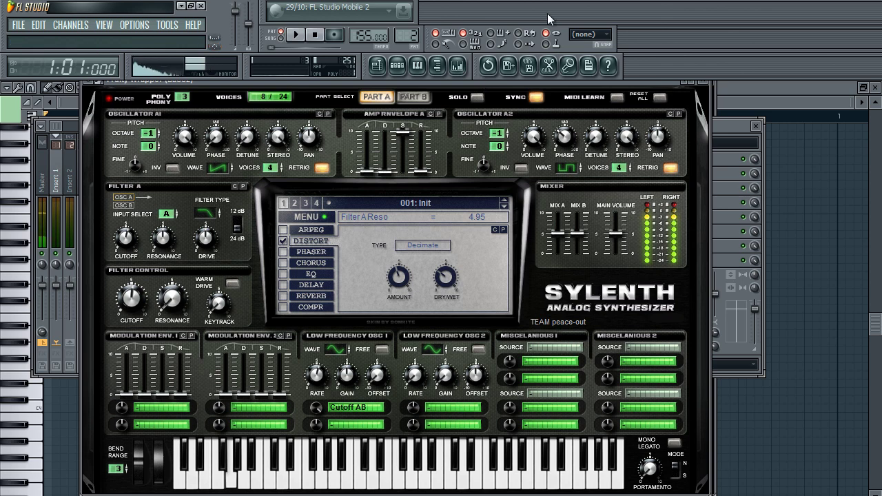
drag(162, 239, 164, 301)
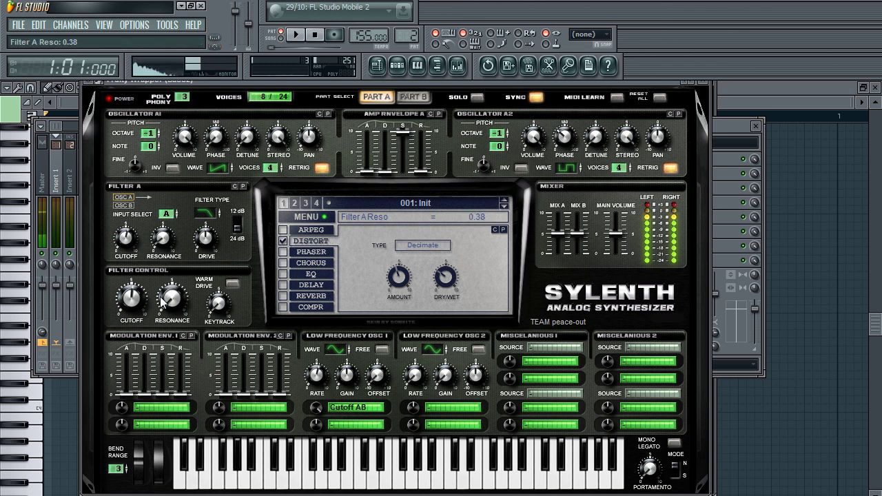
click(205, 238)
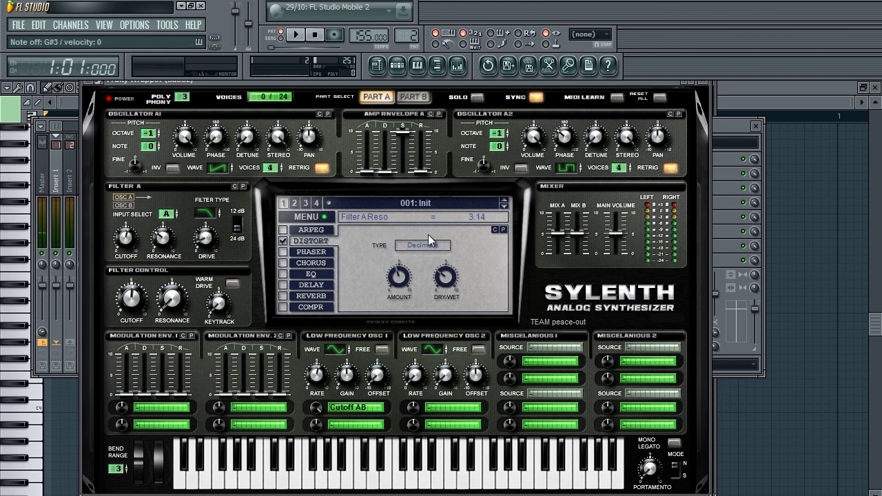
Open the Bass1 synth and change Modulation Envelope 1's first destination from Cutoff AB to None, checking the Filter Control cutoff
click(397, 65)
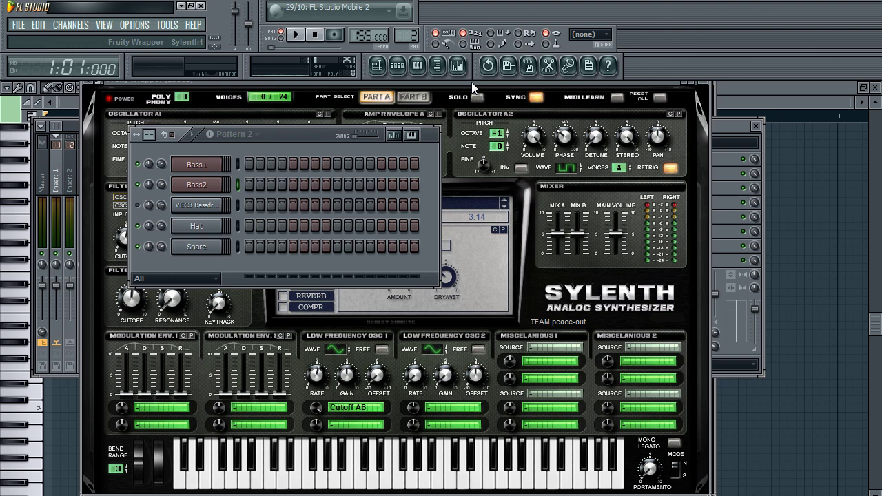
click(471, 86)
click(397, 66)
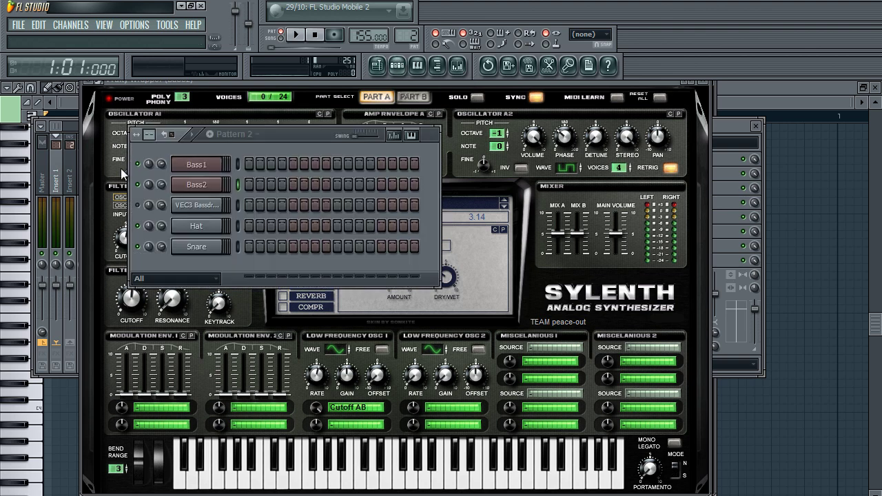
click(196, 166)
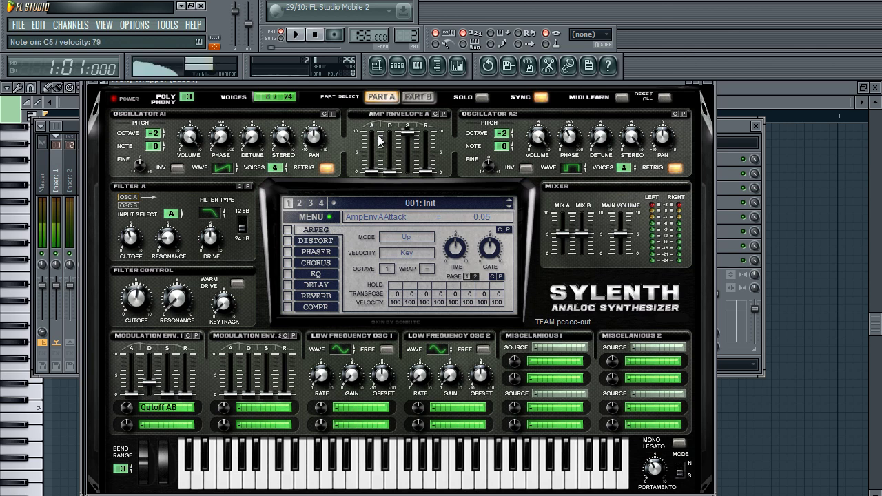
click(167, 408)
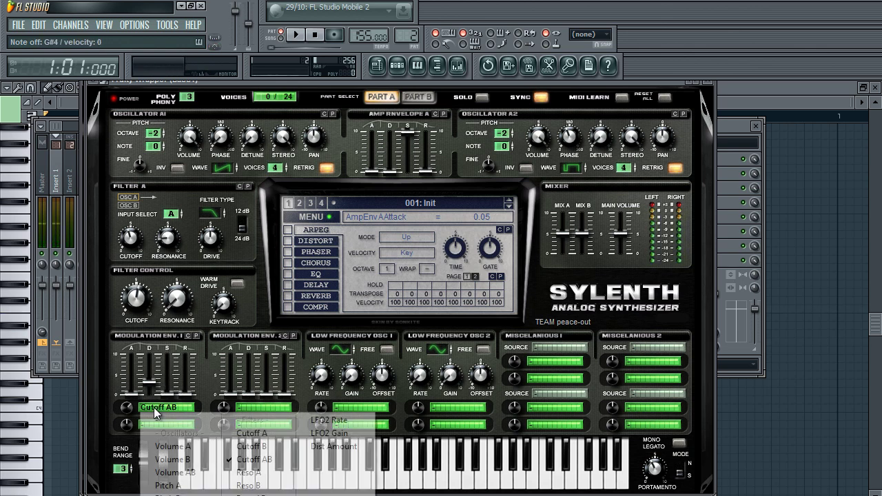
click(169, 452)
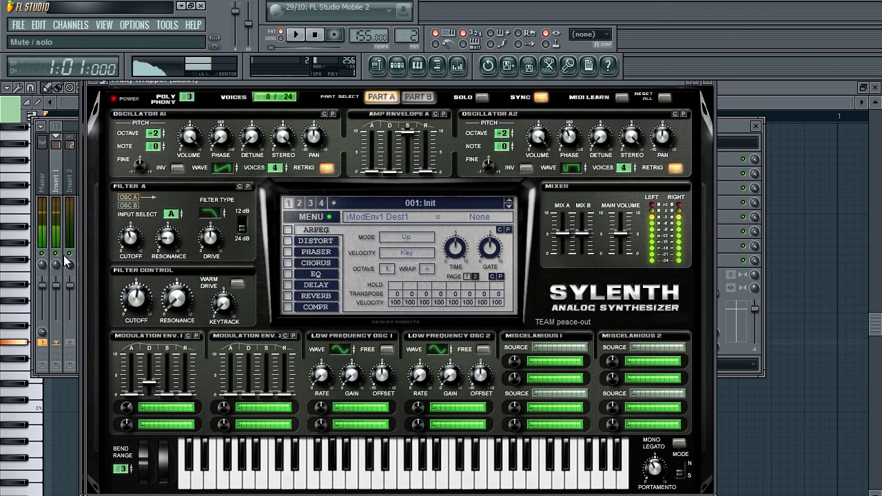
click(145, 305)
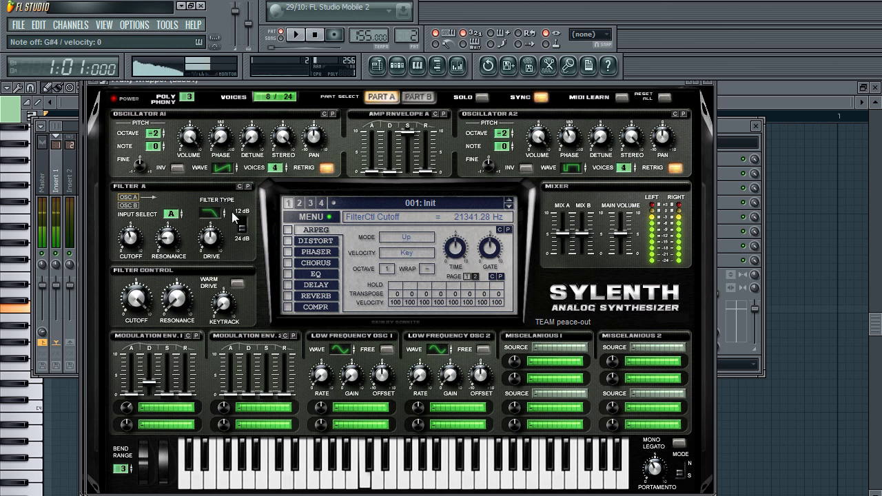
Enter a four-bar G4 note from bar 1 in the Bass1 piano roll
click(397, 65)
right_click(217, 165)
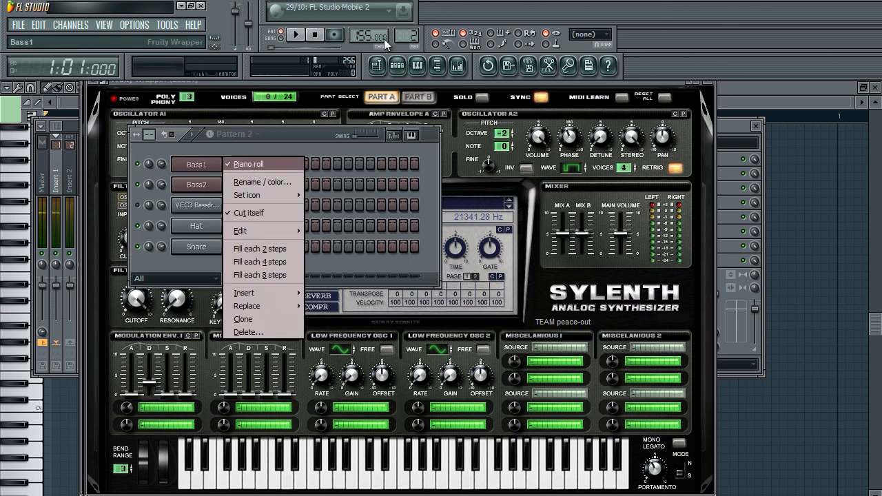
click(248, 168)
click(35, 306)
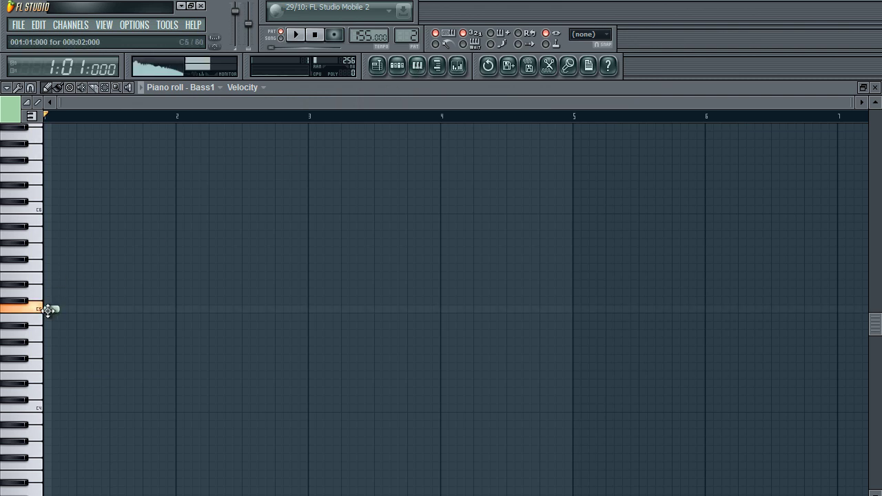
click(50, 351)
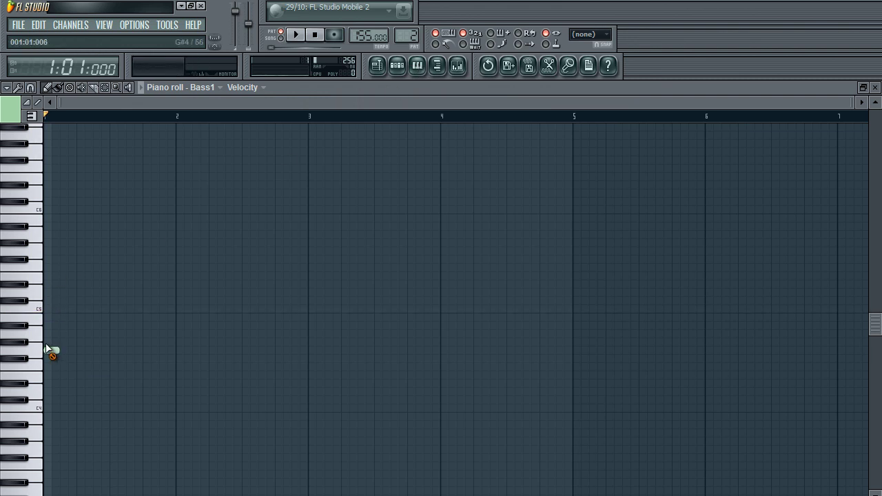
click(50, 342)
drag(58, 341, 572, 342)
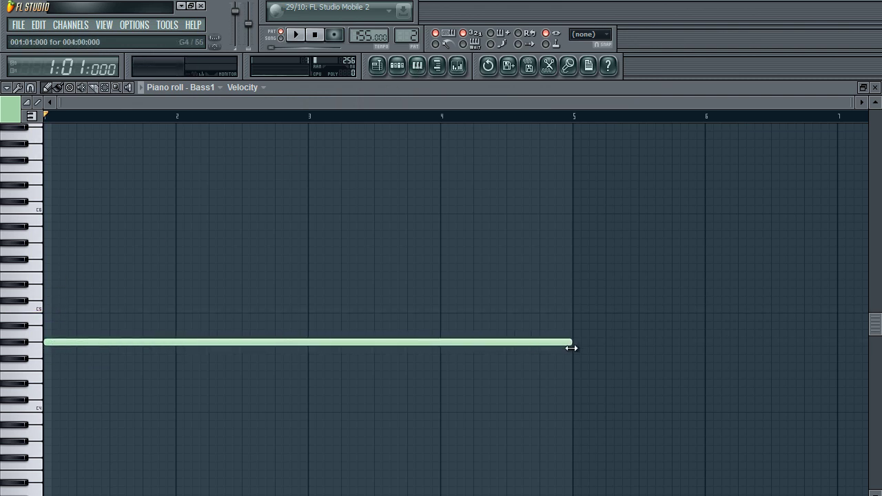
Fill every fourth step of the VEC3 bass drum channel in Pattern 2
click(397, 65)
right_click(191, 208)
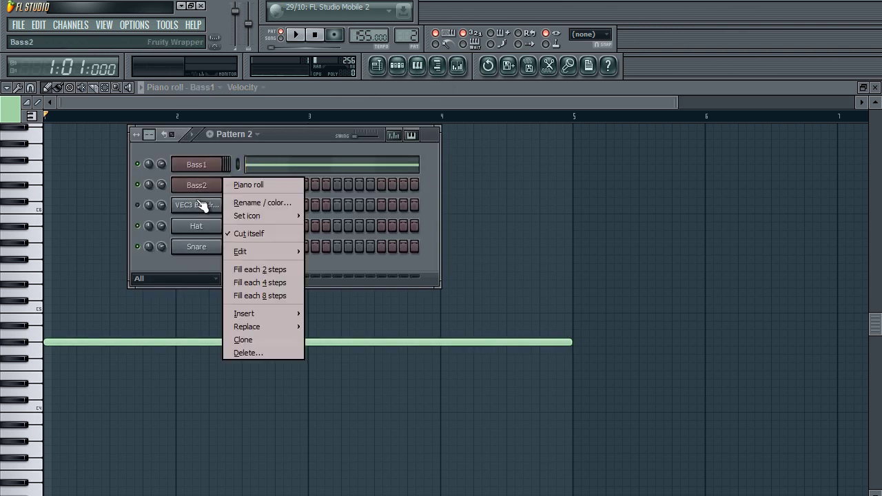
click(265, 316)
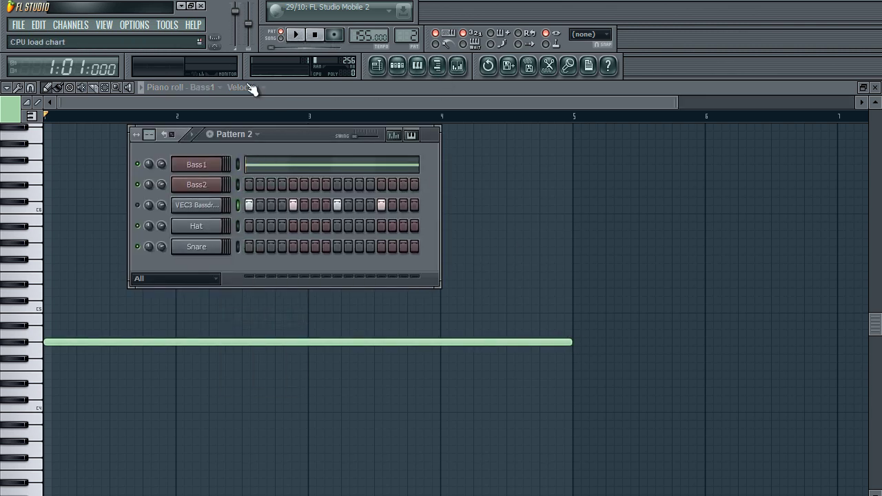
Open the Bass1 channel and link it to mixer track Insert 10
click(193, 171)
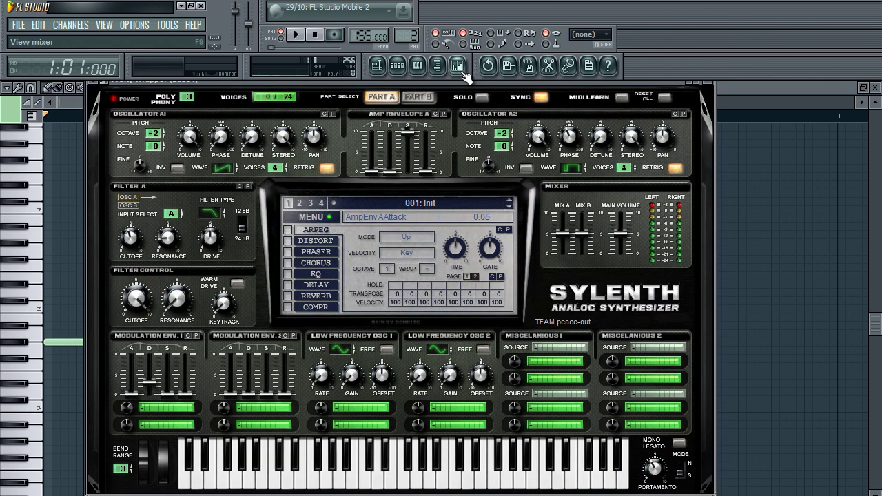
key(F9)
right_click(188, 136)
click(444, 193)
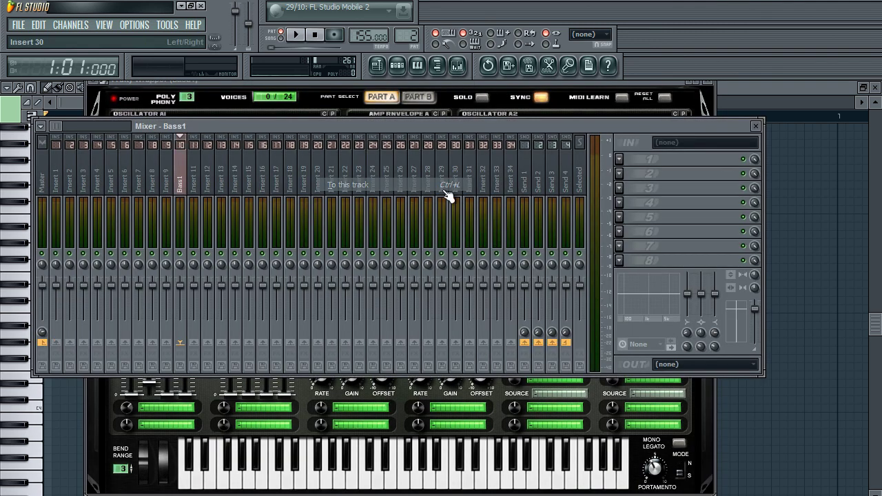
Load Gross Beat in the first effect slot of the Bass1 mixer track and choose its Sidechain volume preset
click(619, 159)
mouse_move(630, 174)
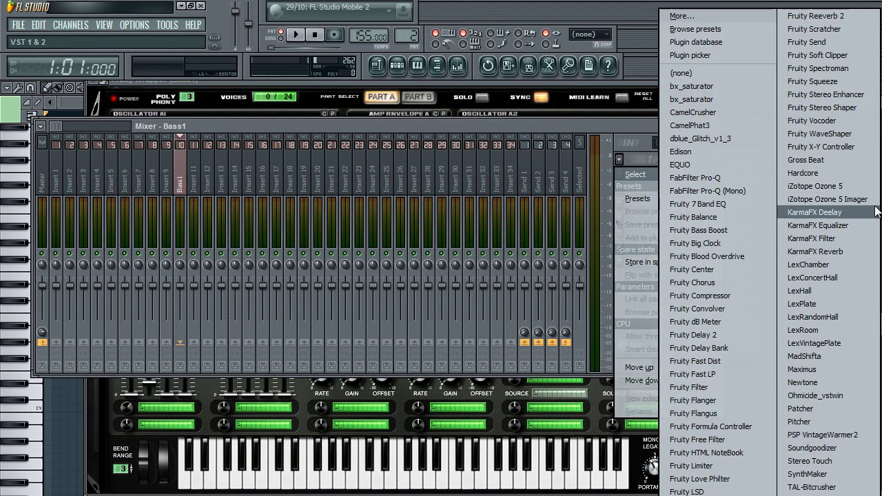
click(836, 162)
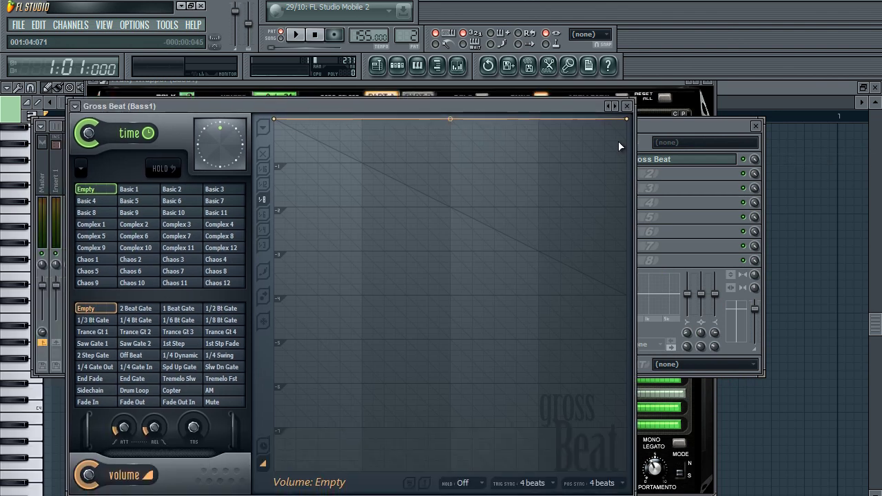
click(612, 111)
click(644, 205)
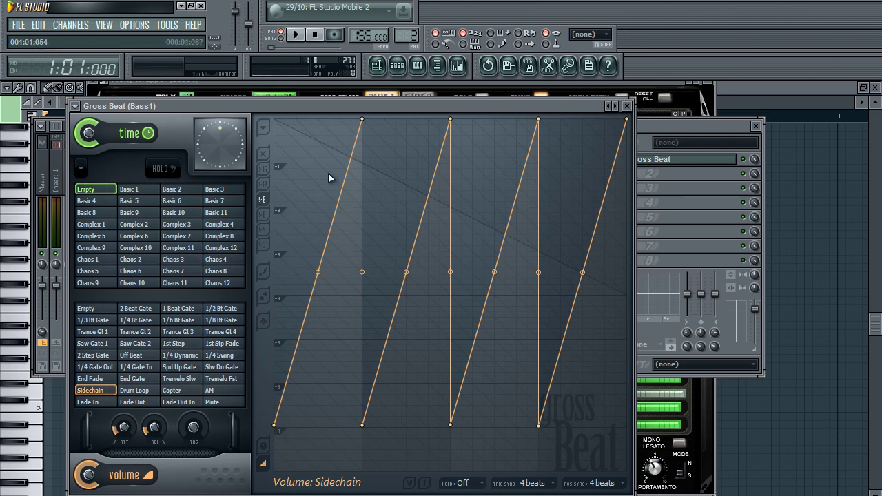
click(629, 107)
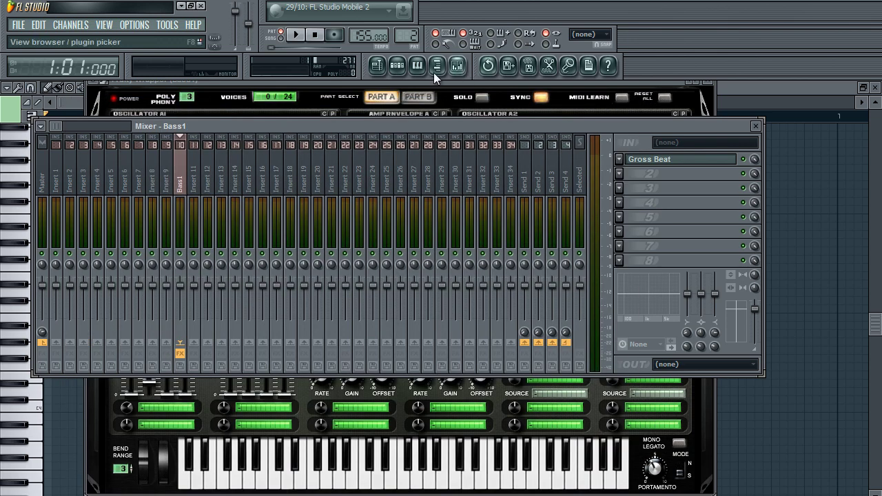
Bring up the step sequencer, audition Pattern 2 and set the tempo to 135 BPM
click(394, 69)
click(381, 204)
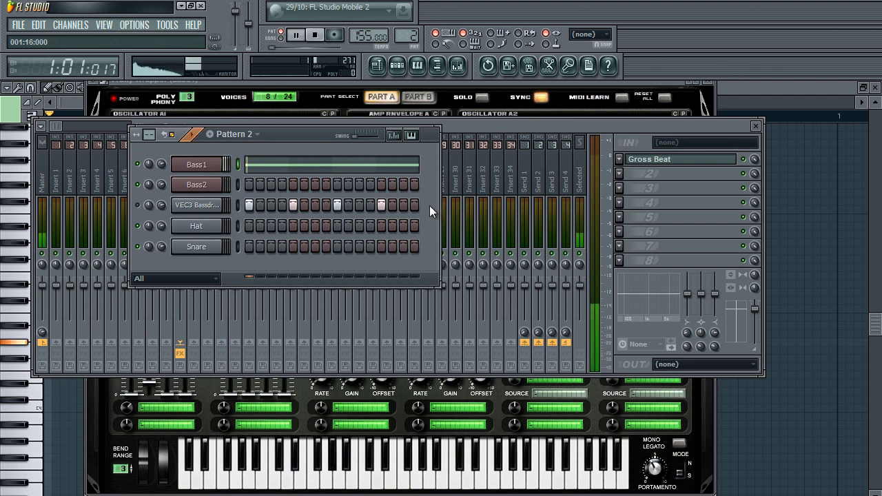
key(space)
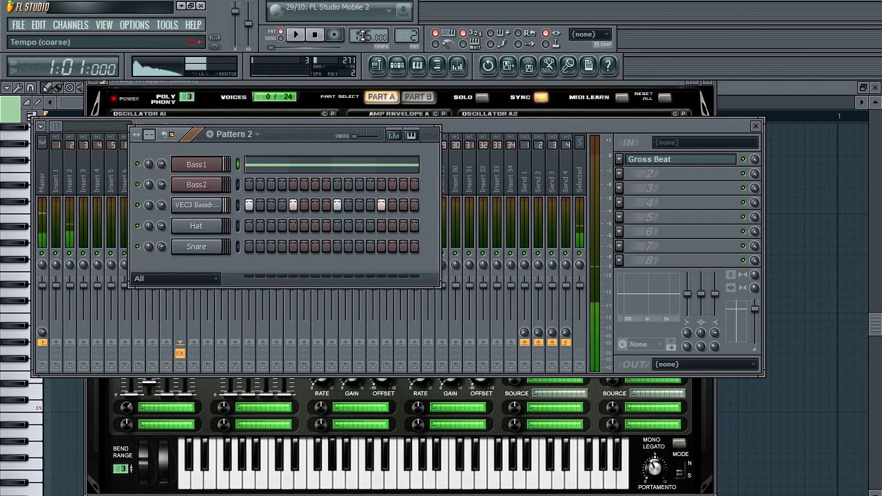
drag(370, 35, 357, 90)
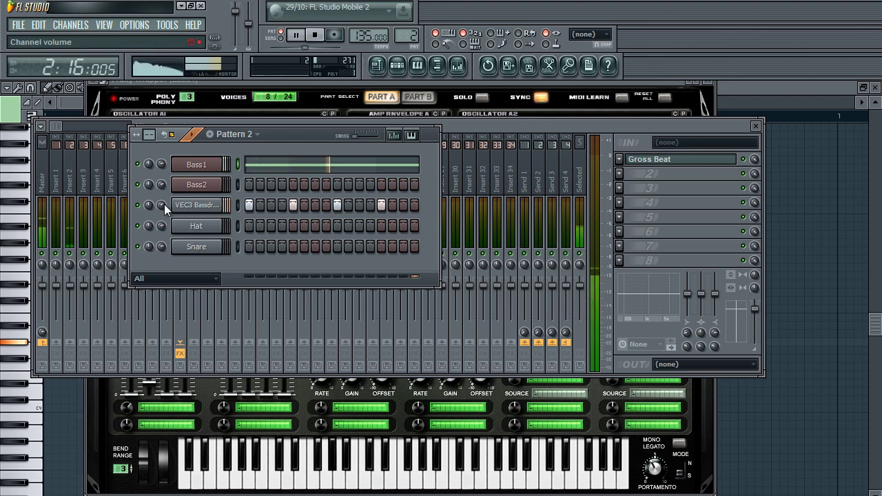
Reselect Gross Beat's Sidechain volume preset on Bass1 and lower the four low points of its curve equally for deeper ducking
click(638, 160)
key(space)
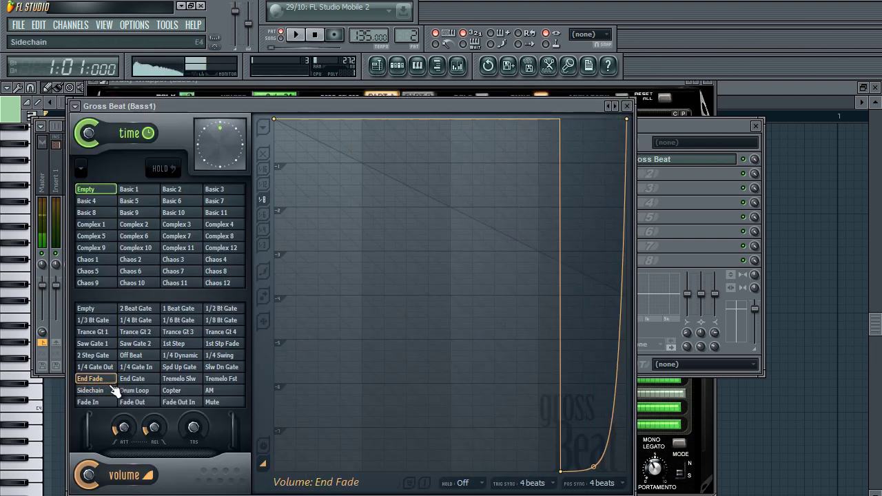
click(107, 391)
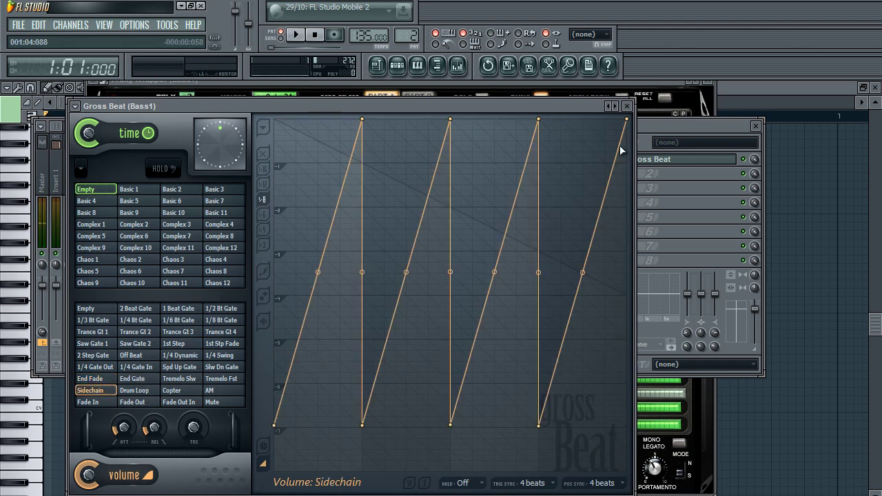
drag(273, 425, 274, 449)
drag(362, 425, 362, 450)
drag(450, 425, 450, 449)
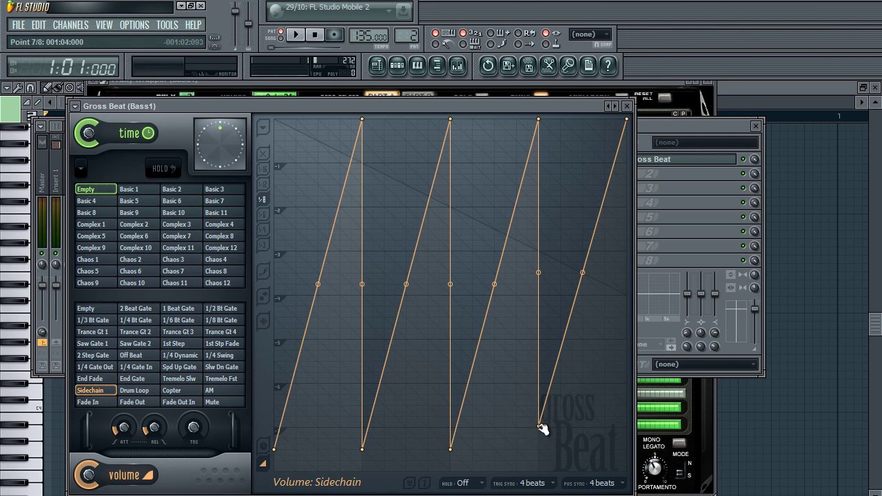
drag(538, 425, 538, 450)
Open the Bass1 synth and view its Part B oscillators
click(397, 65)
click(196, 168)
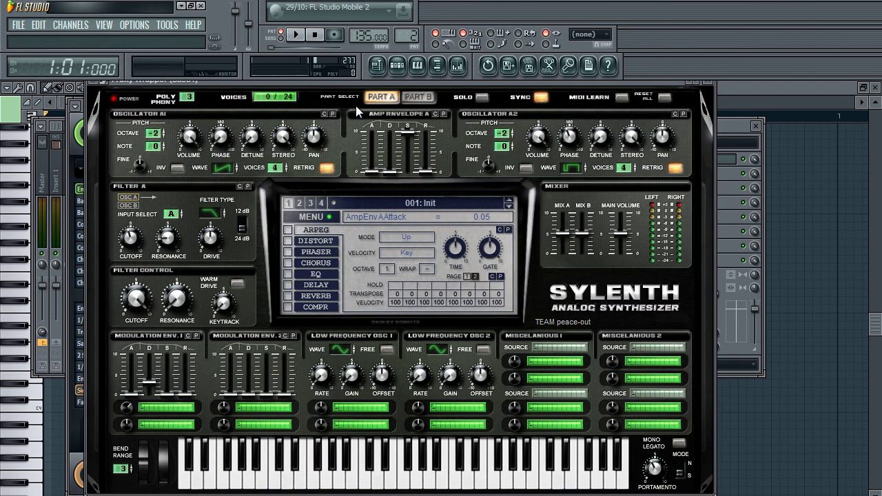
click(412, 100)
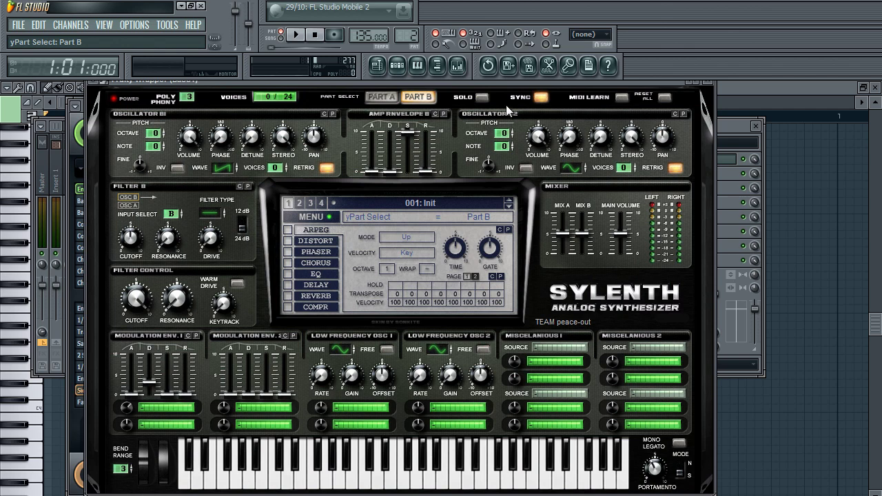
Clone the Bass1 channel and move the bass note from Bass1 to the clone by cutting and pasting it
click(397, 65)
right_click(219, 160)
click(252, 319)
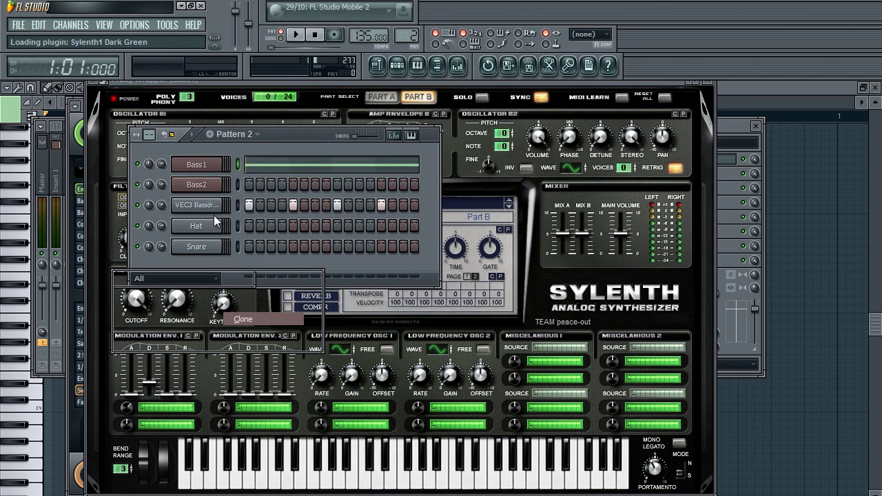
right_click(219, 164)
click(321, 231)
right_click(198, 186)
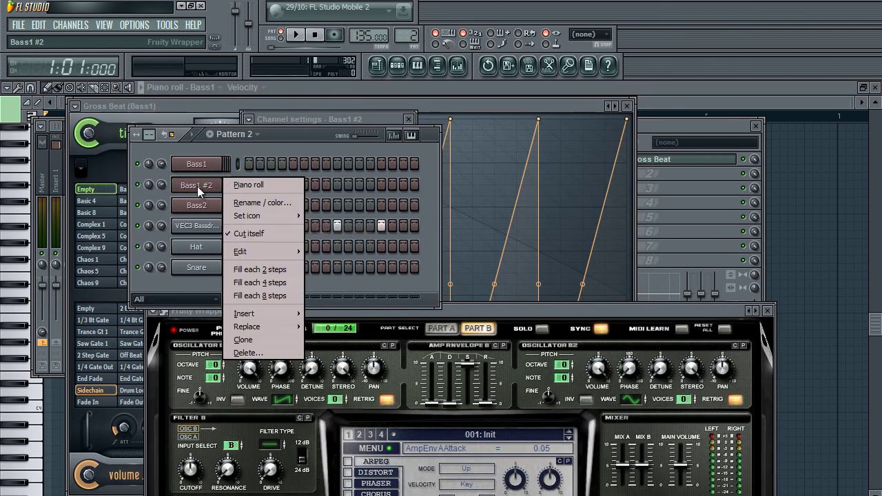
mouse_move(262, 251)
click(325, 277)
Rename the cloned Bass1 channel as Bass3 and move it below Bass2
right_click(200, 190)
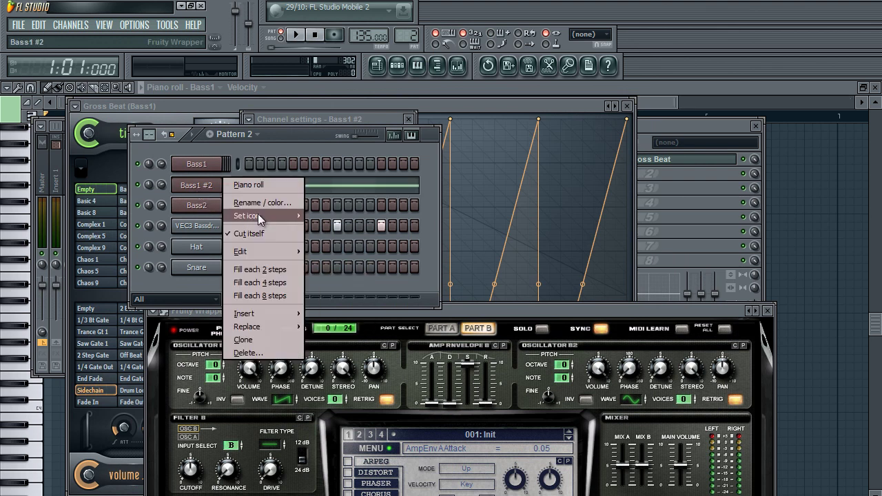
click(289, 203)
key(End)
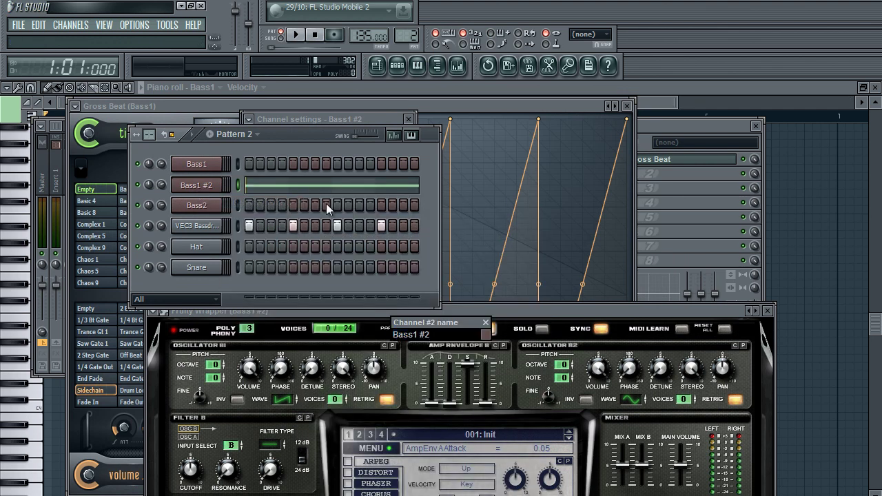
text(3)
key(Return)
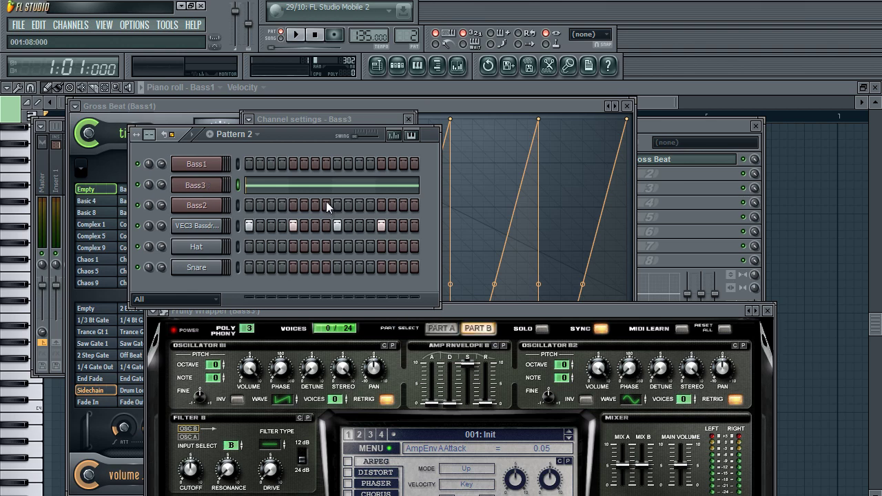
key(alt+Down)
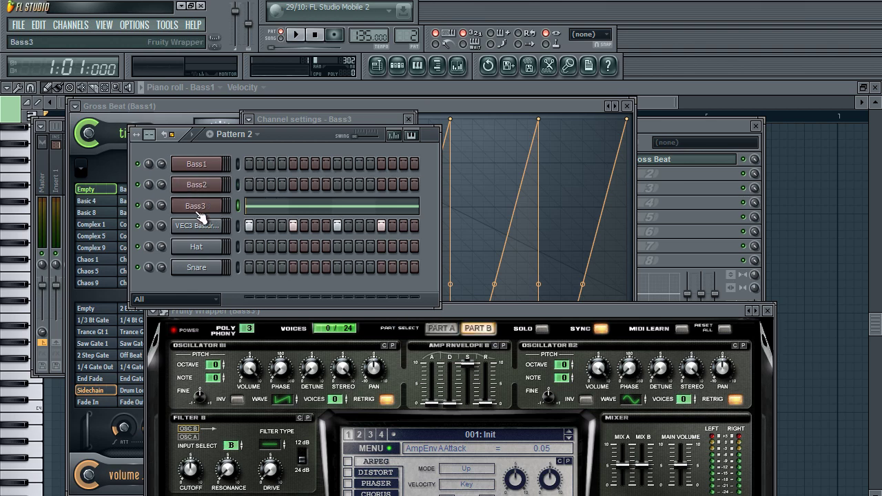
Open the Bass3 synth, move its window fully into view and show the Part A settings
click(198, 206)
click(199, 205)
drag(332, 310, 294, 63)
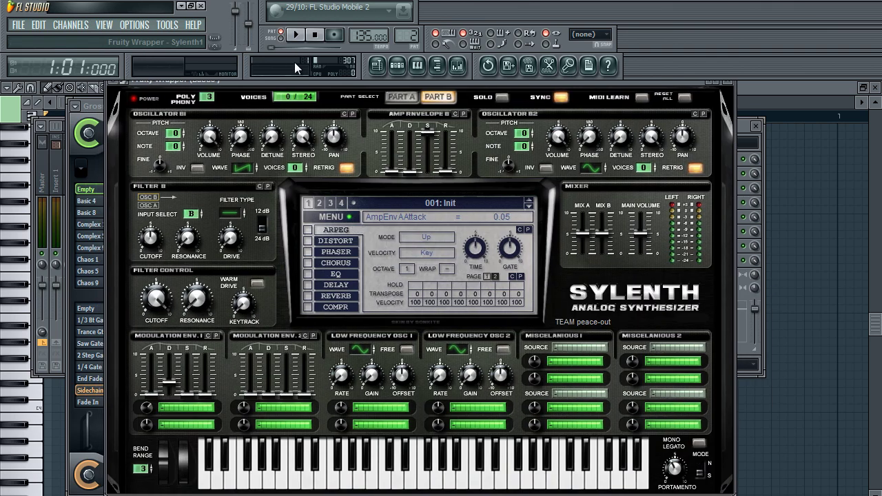
click(402, 97)
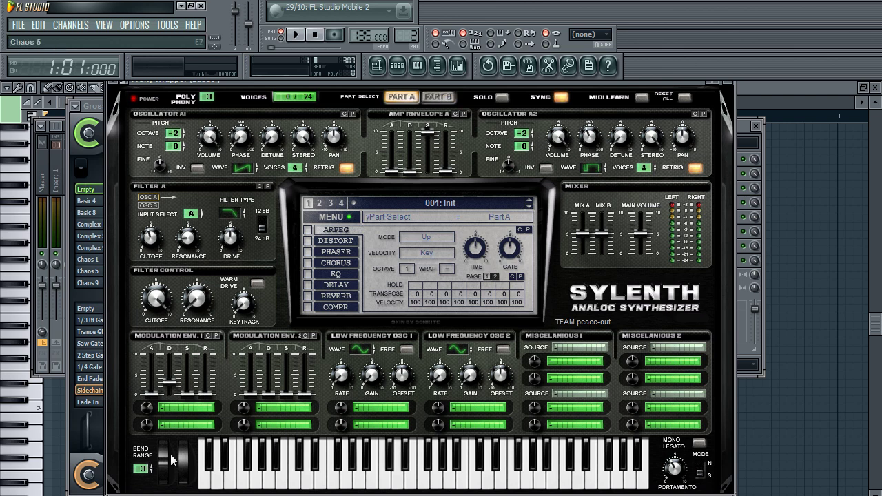
In Part B of Bass3, set Oscillator B1 to 4 voices, octave -1 and note +4
click(437, 96)
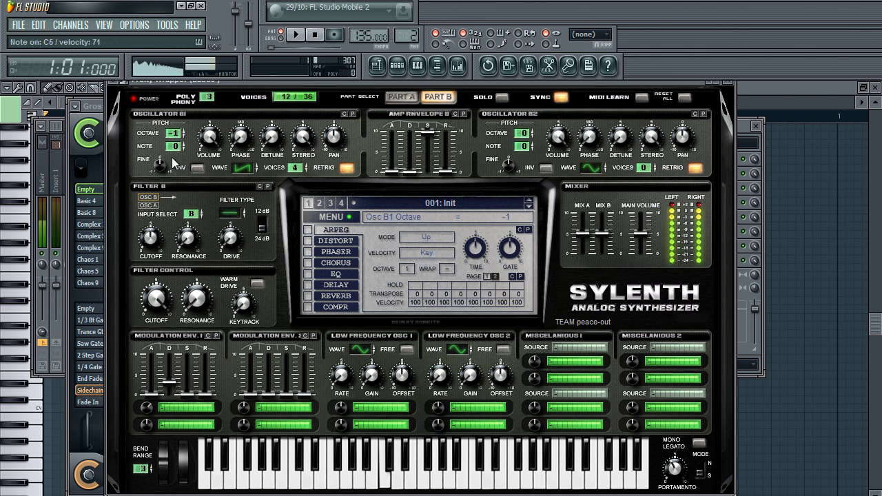
scroll(176, 153, down, 1)
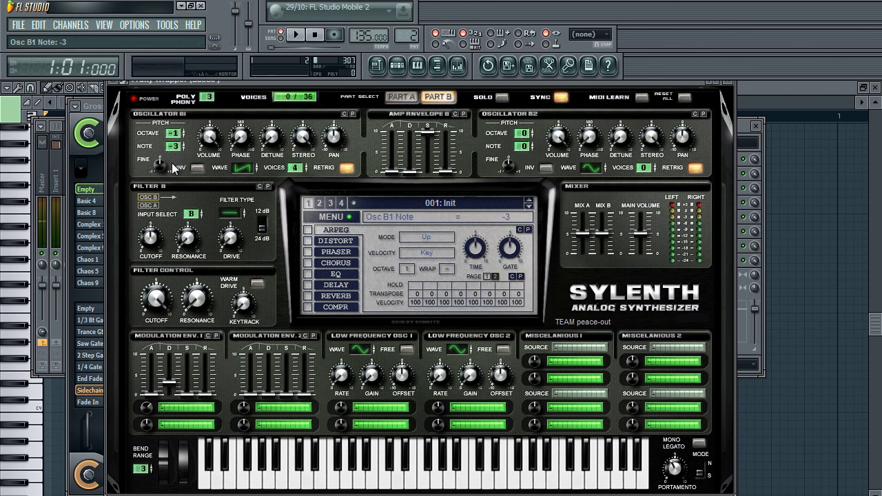
scroll(188, 144, up, 7)
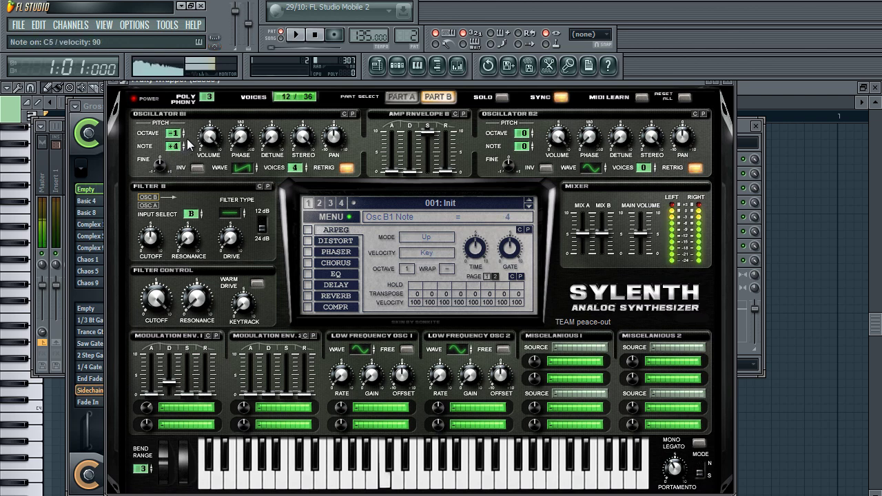
scroll(182, 147, up, 2)
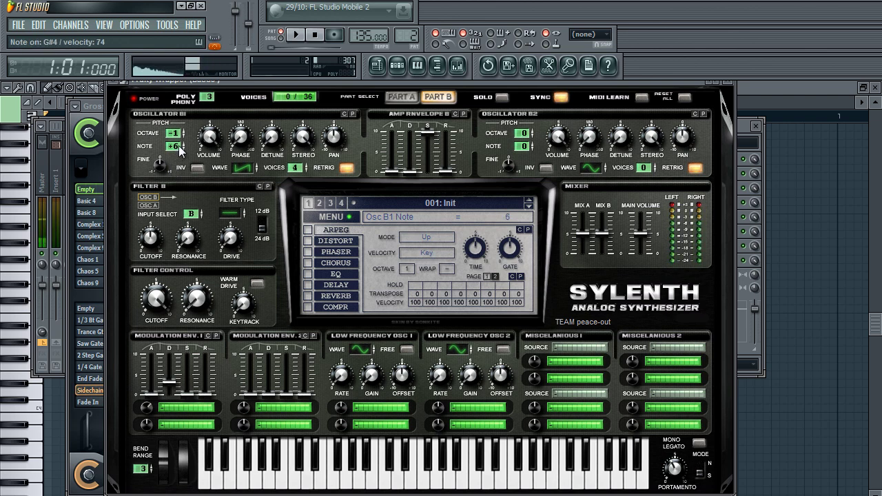
scroll(181, 150, up, 1)
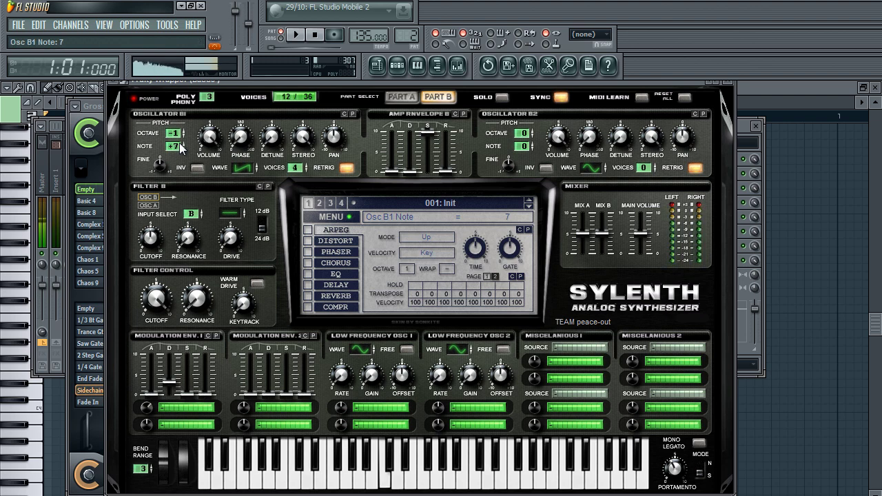
scroll(180, 147, down, 3)
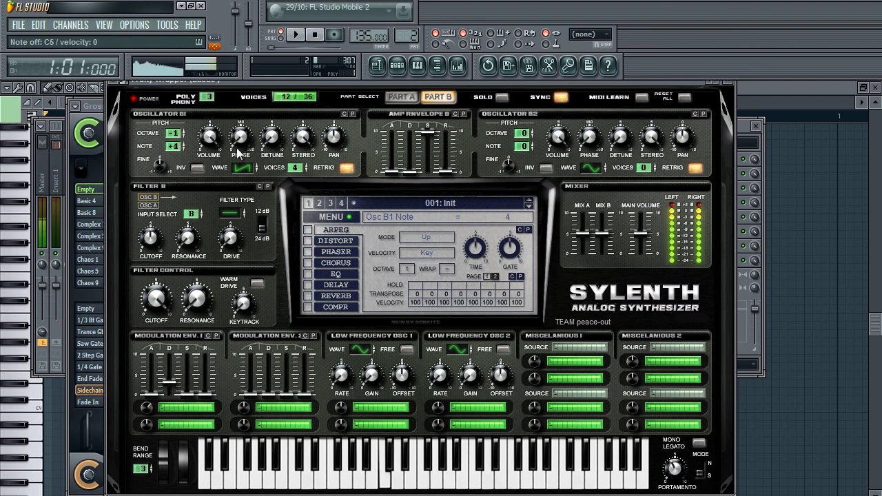
Set Oscillator B2 to a saw wave with 4 voices, octave -1 and note +7, turn off both oscillators' retrigger and adjust the detune
scroll(596, 172, up, 1)
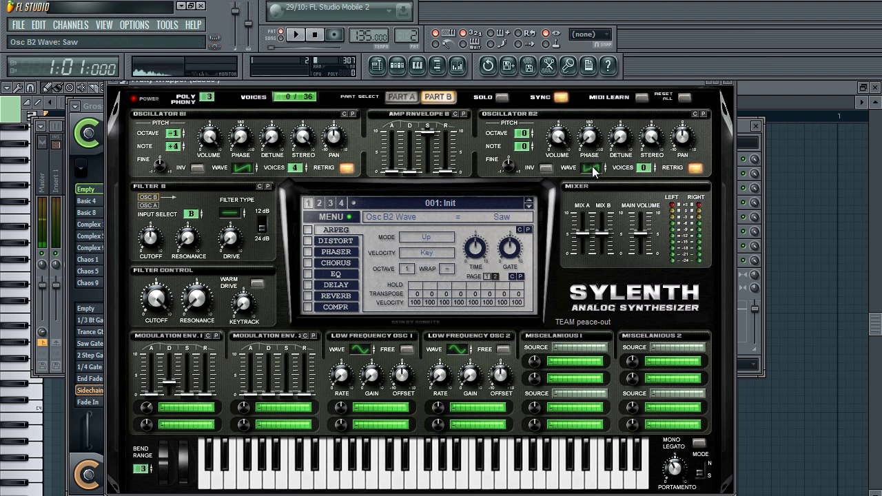
scroll(657, 175, up, 2)
scroll(524, 133, up, 1)
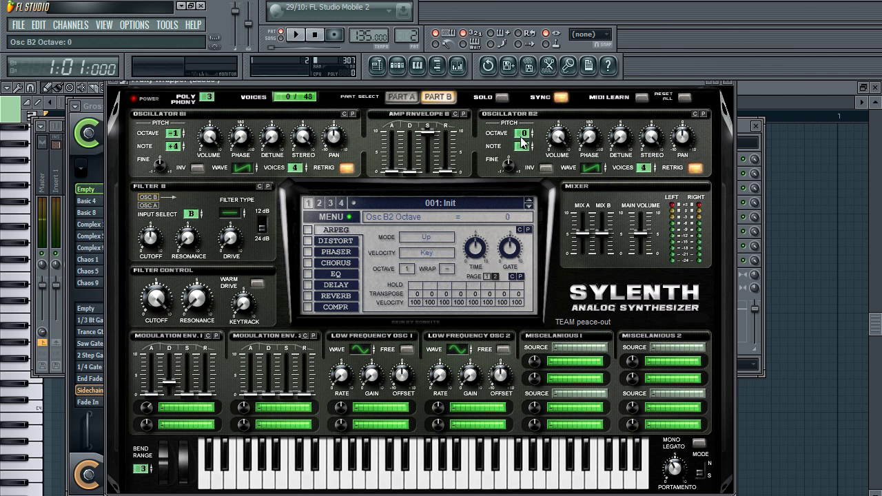
scroll(523, 146, up, 2)
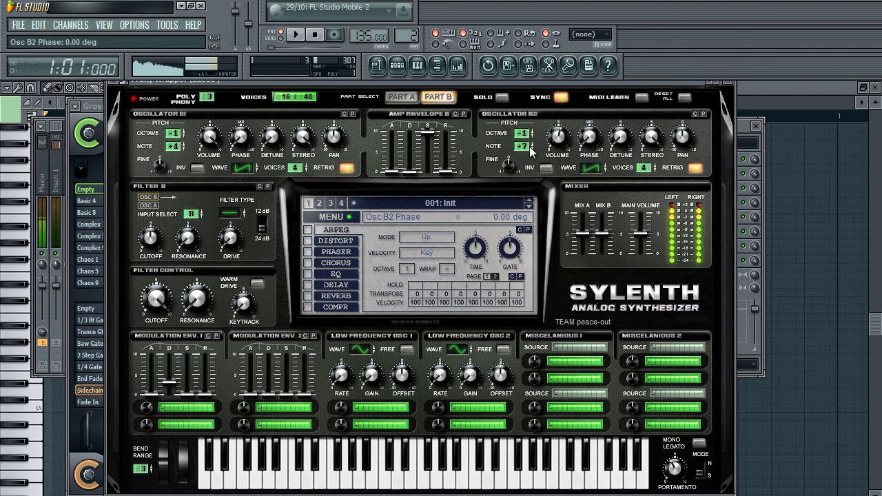
scroll(527, 131, down, 1)
scroll(527, 132, down, 1)
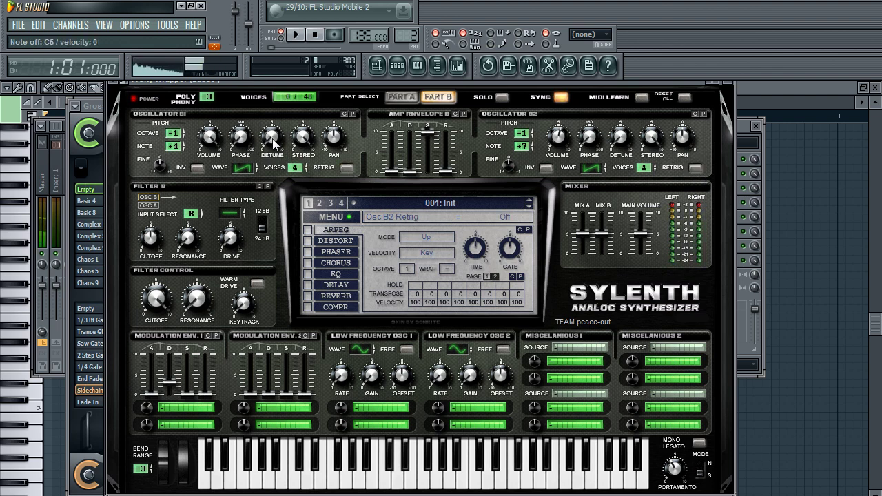
drag(620, 138, 626, 115)
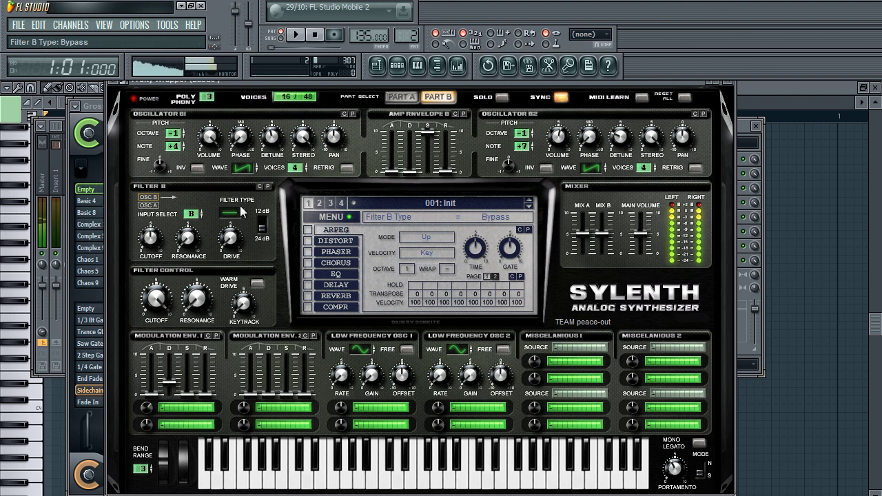
Set Filter B to the low-pass type, adjust its resonance and set its drive to 0.52
drag(232, 219, 230, 232)
click(240, 212)
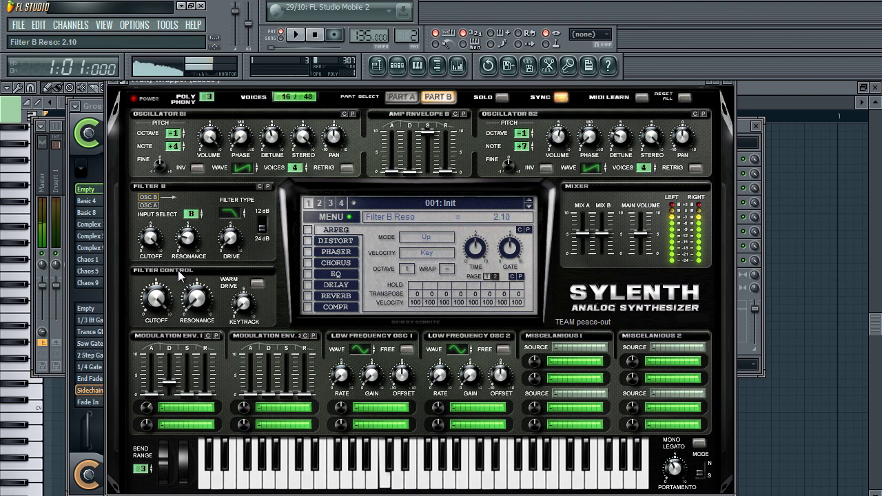
drag(188, 241, 190, 253)
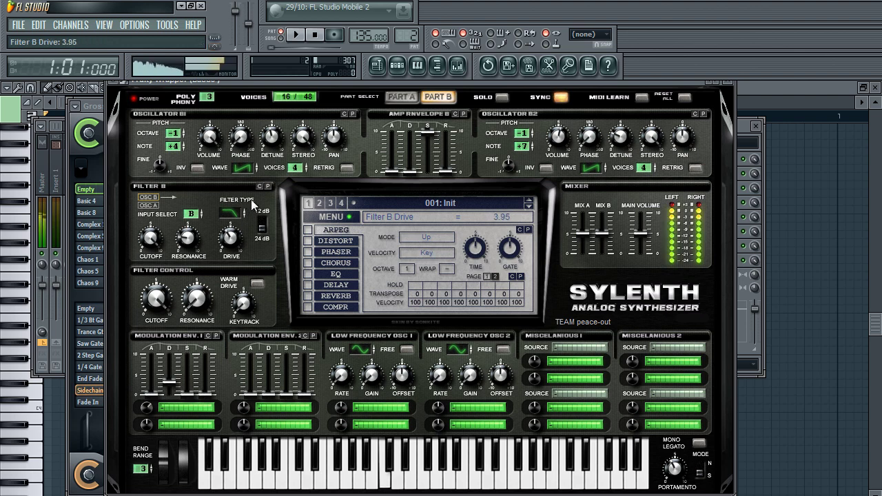
drag(238, 219, 241, 246)
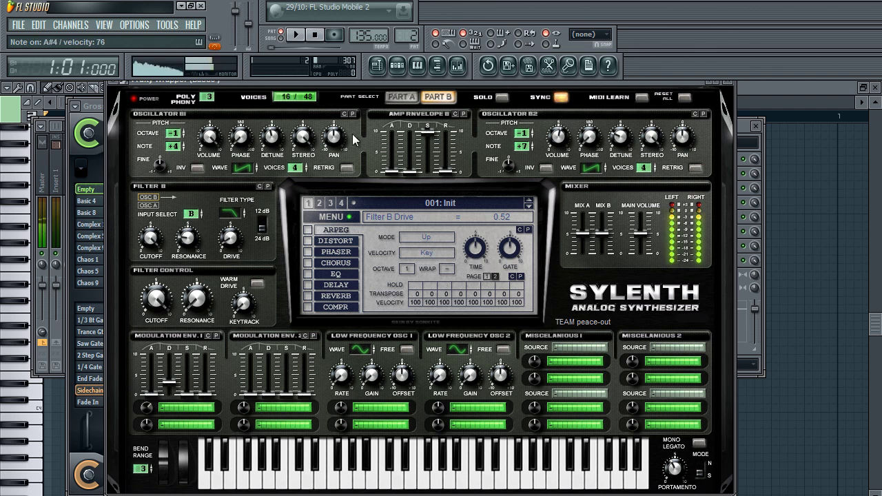
Try different note offsets on the two Part B oscillators, ending with B1 at 0 and B2 at +7
click(183, 149)
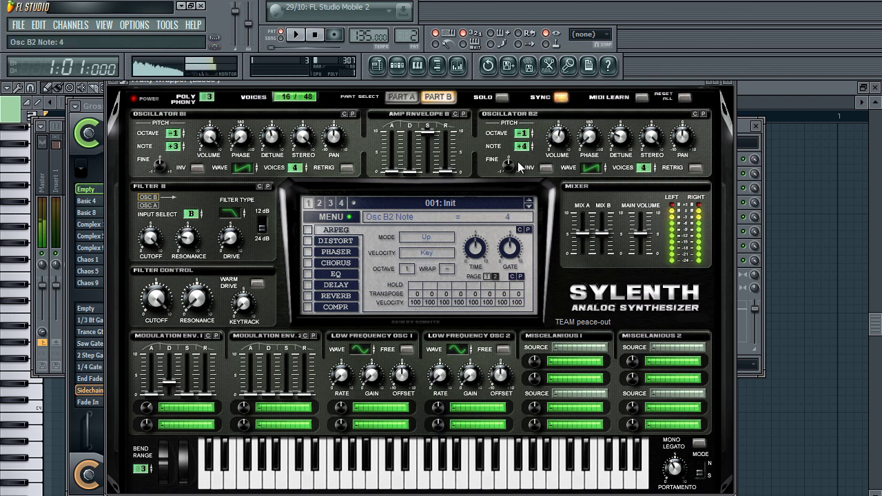
drag(521, 146, 512, 198)
drag(528, 157, 534, 119)
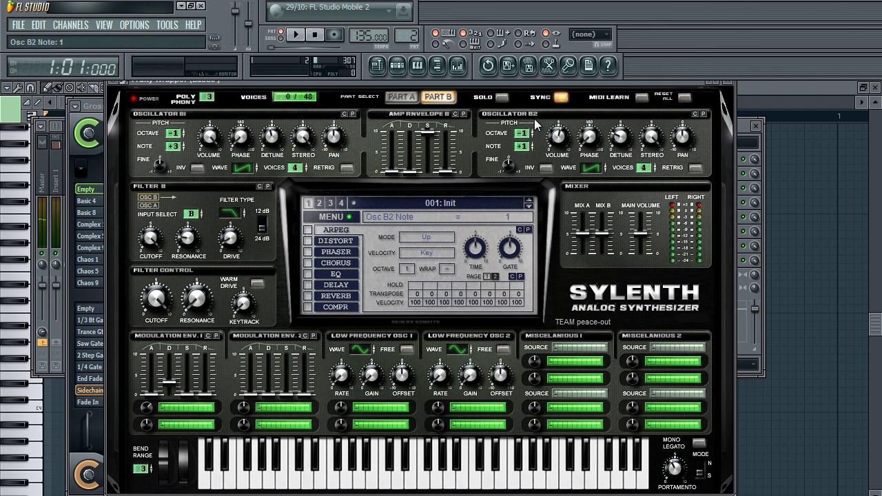
click(195, 143)
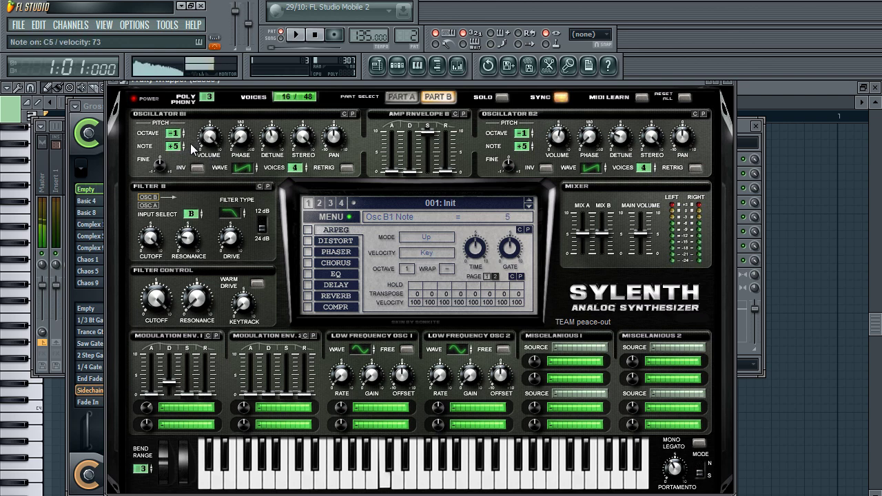
click(193, 147)
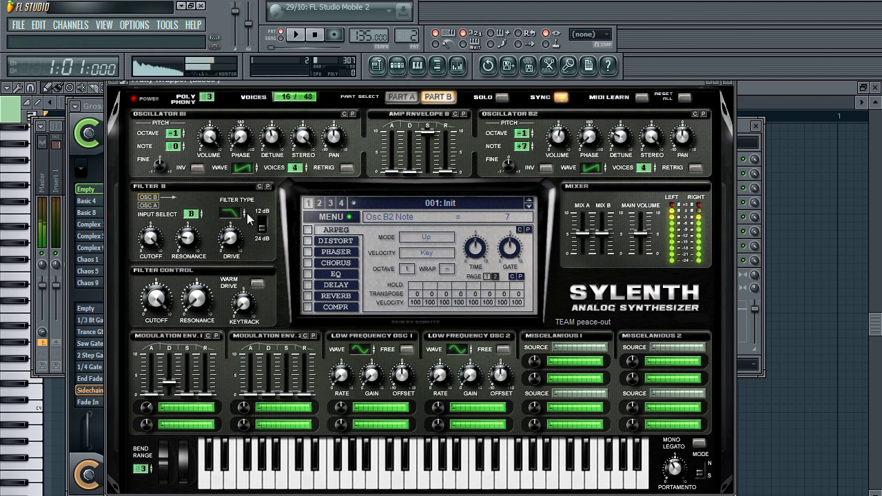
Set Filter B's resonance to 2.00 and show the delay effect settings of Bass3
click(191, 248)
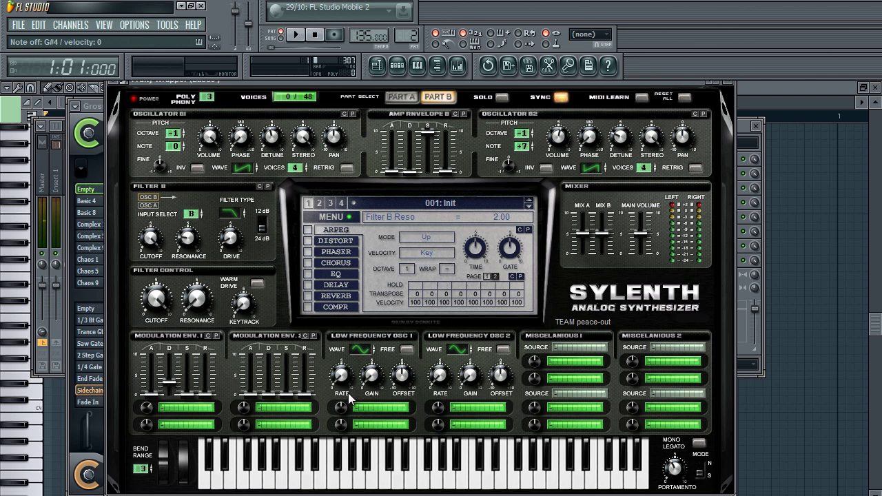
click(327, 286)
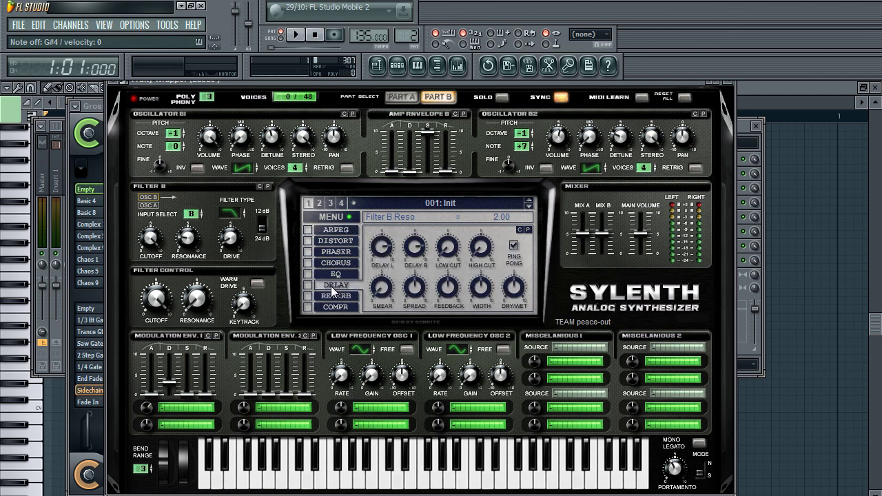
click(308, 296)
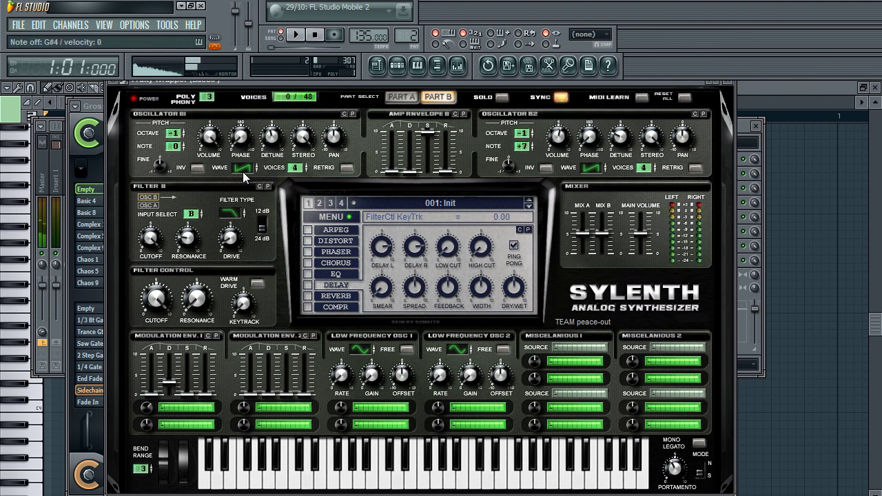
Set Oscillator B2 to the HPulse wave at octave -1 with a phase of 60 degrees, and turn on its retrigger
click(598, 164)
click(529, 132)
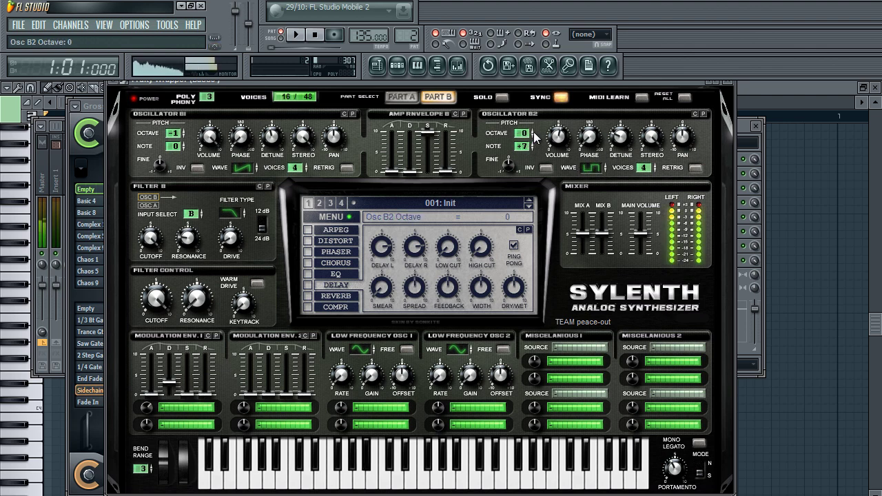
click(530, 136)
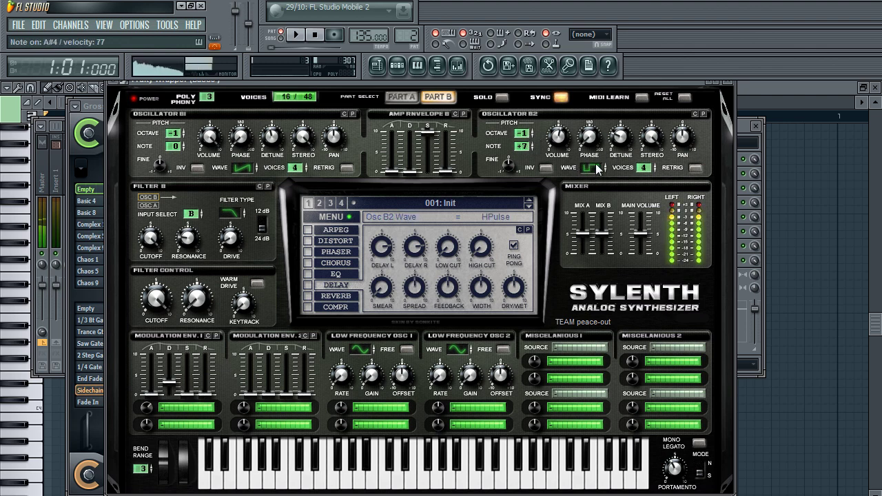
drag(589, 137, 598, 123)
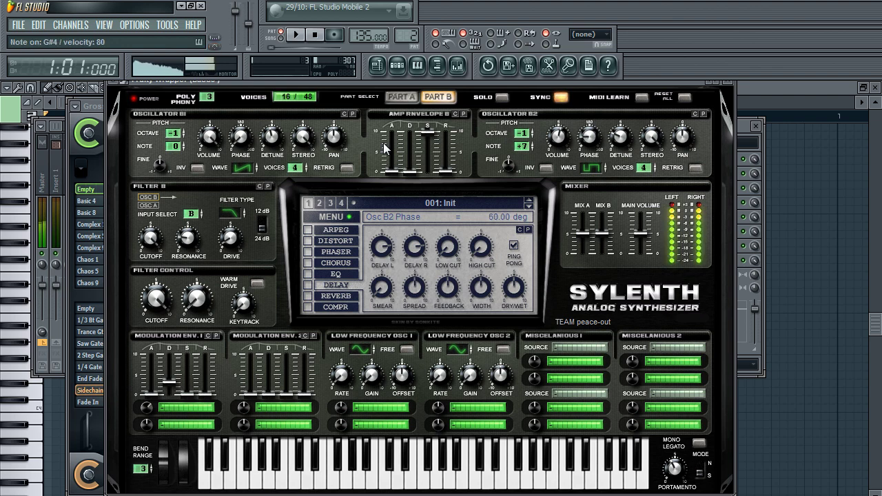
click(348, 169)
click(348, 169)
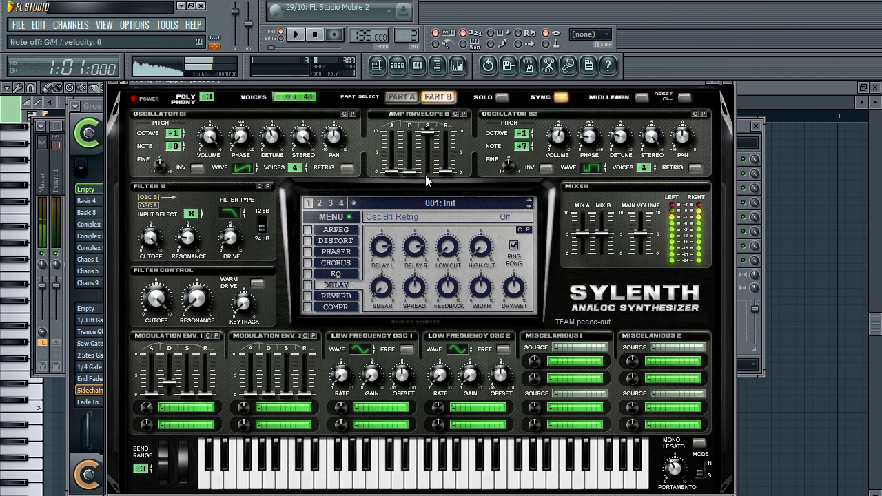
click(695, 170)
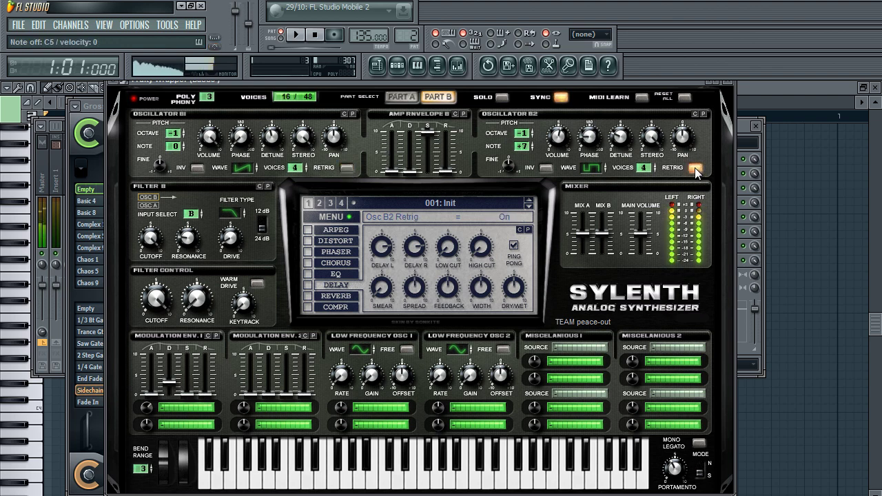
Play Pattern 2, open the Bass3 piano roll and shorten the four-bar note to two bars
click(397, 65)
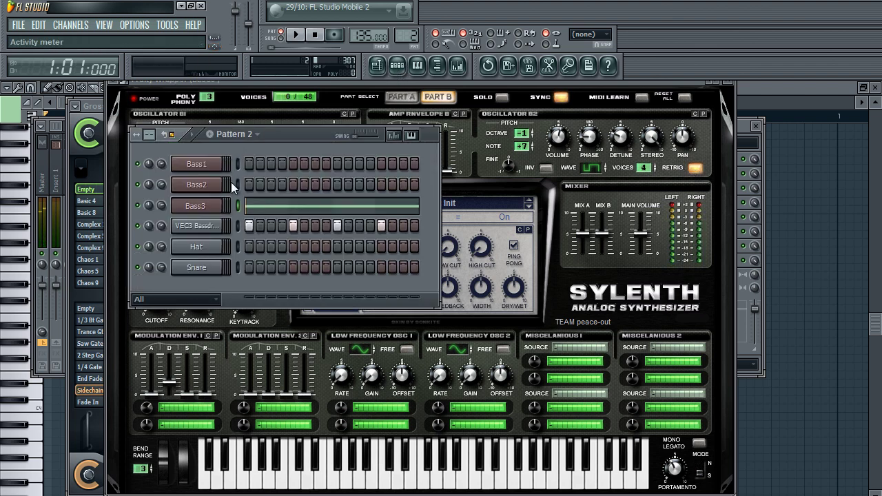
key(space)
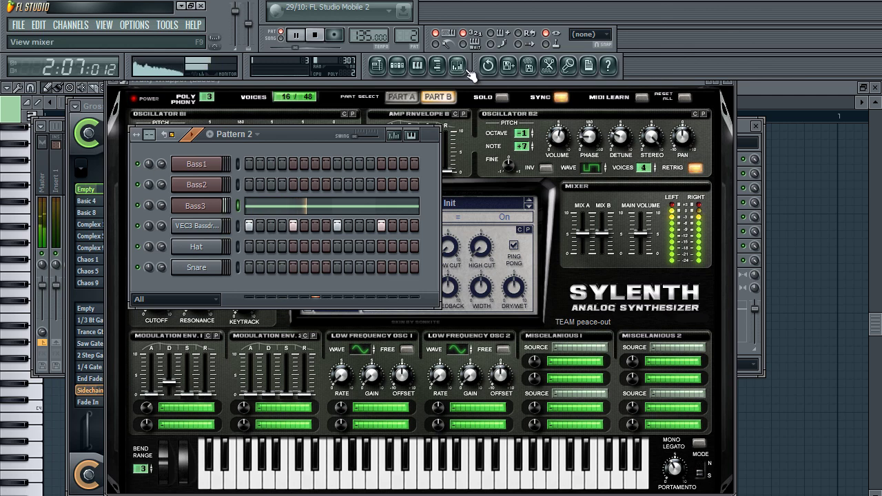
key(space)
click(336, 210)
scroll(359, 199, down, 3)
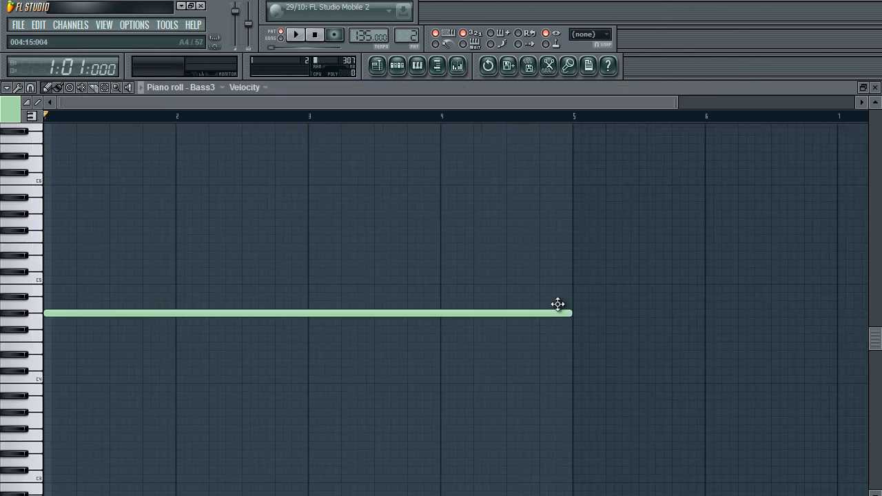
drag(560, 314, 313, 328)
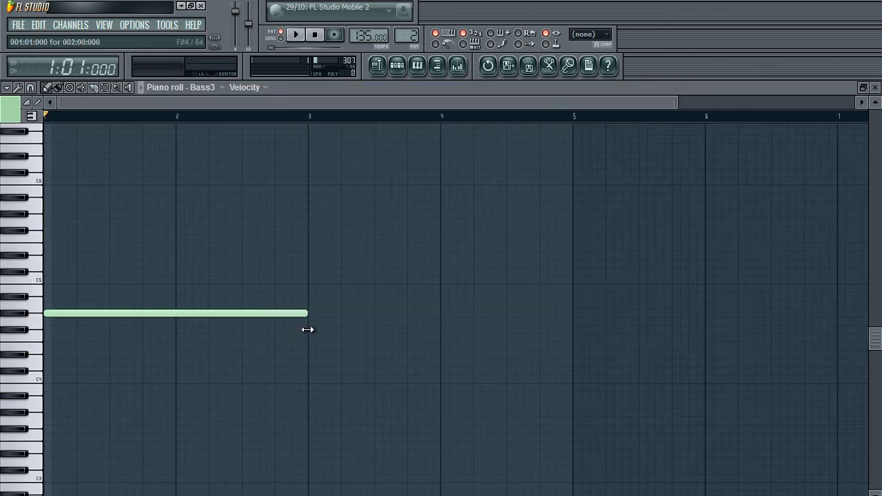
Reopen the Bass3 synth to review Oscillator B2's note setting and return to the piano roll
click(397, 65)
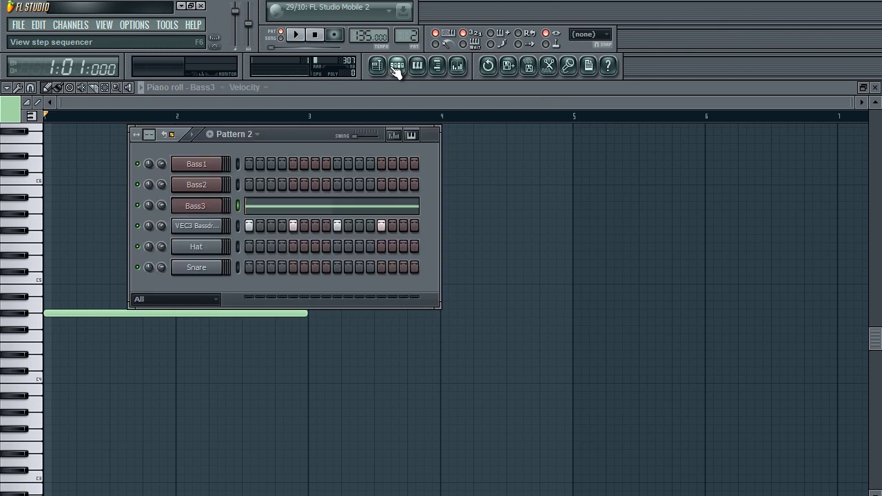
click(196, 206)
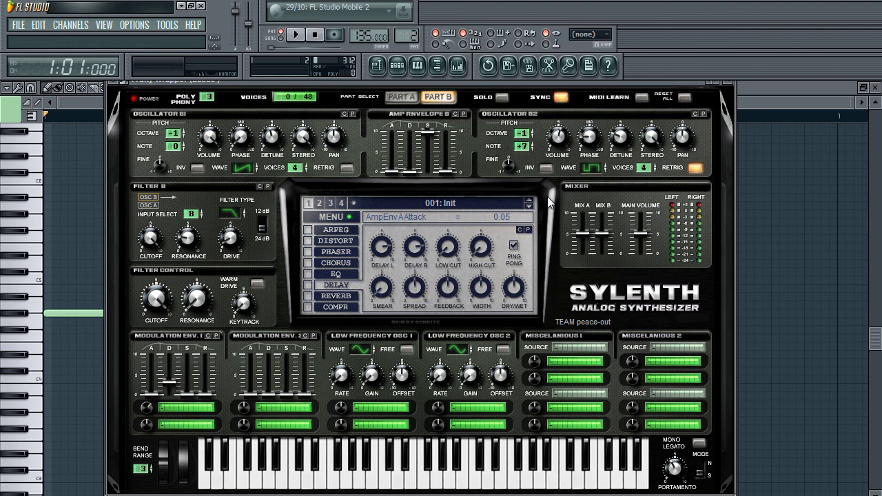
click(521, 148)
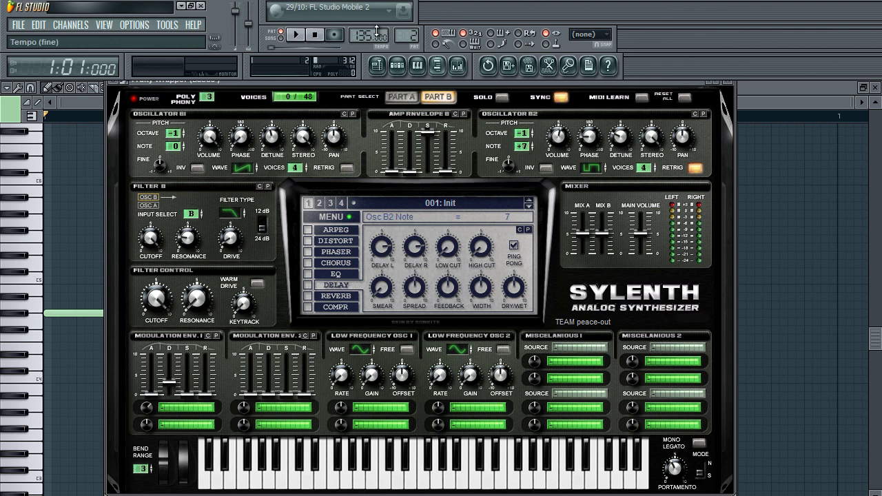
click(837, 205)
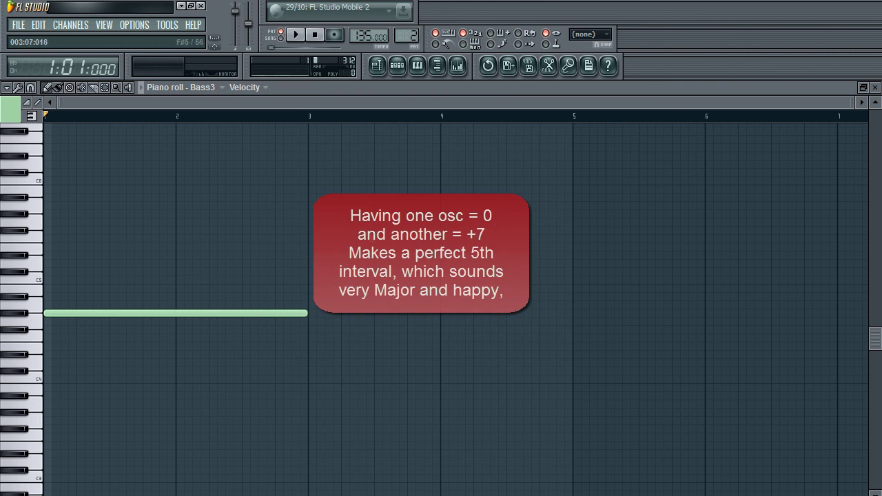
Play the pattern briefly and shorten the Bass3 G#4 note to one and a half bars
key(space)
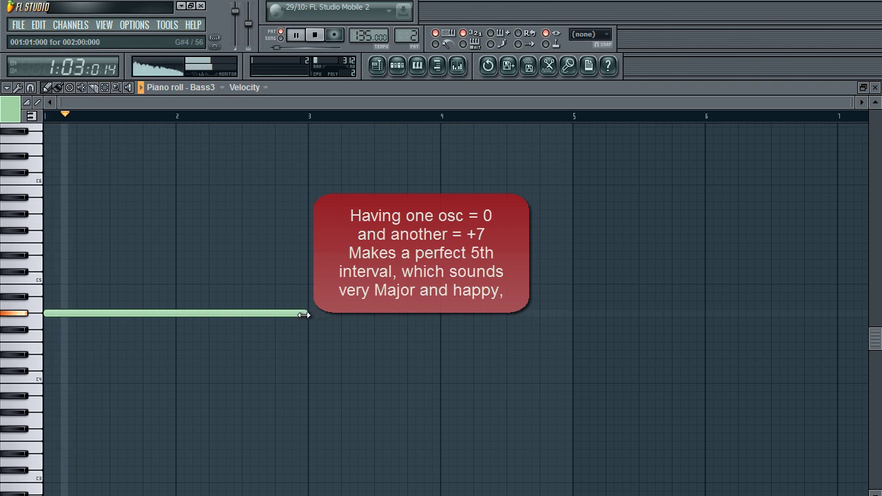
drag(292, 314, 242, 315)
key(space)
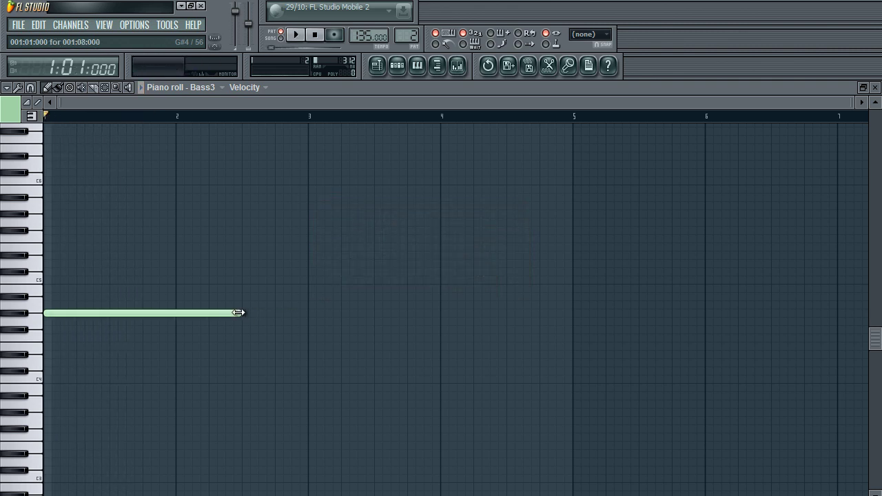
Add a half-bar C5 note, a one-and-a-half-bar A#4 note from bar 3 and a half-bar D#5 note ending bar 4
click(244, 280)
drag(430, 280, 571, 299)
click(310, 296)
key(space)
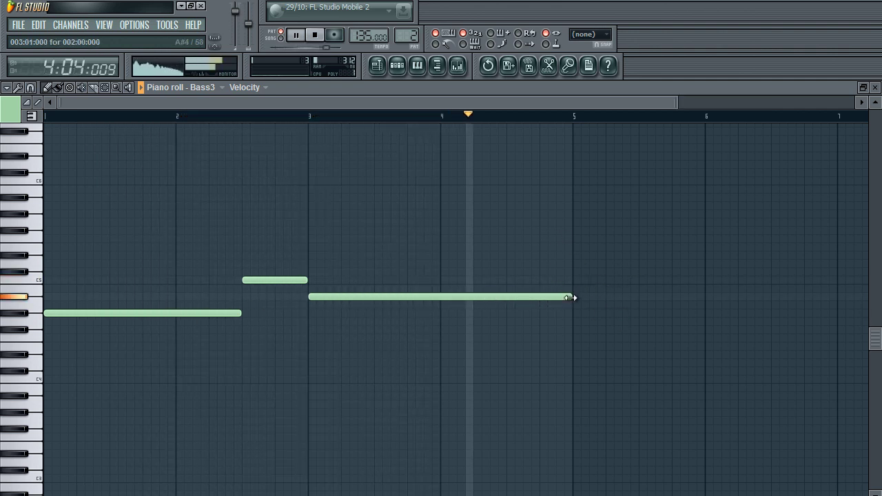
drag(571, 298, 506, 299)
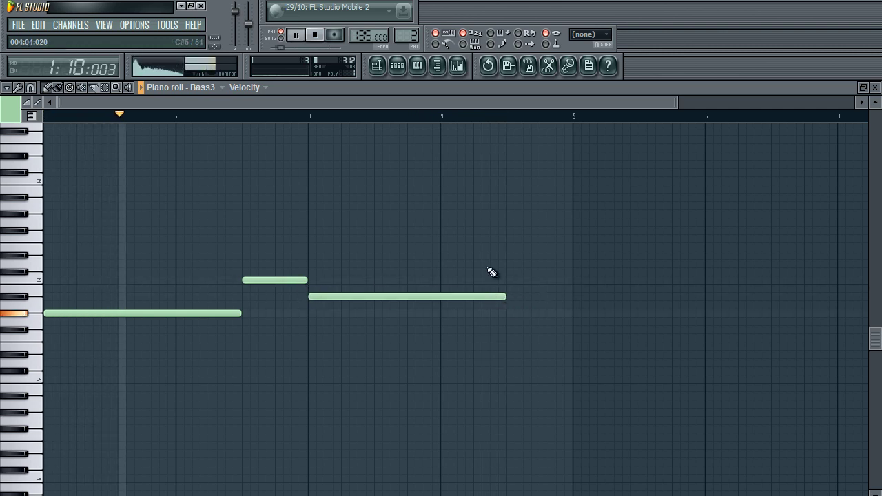
click(518, 255)
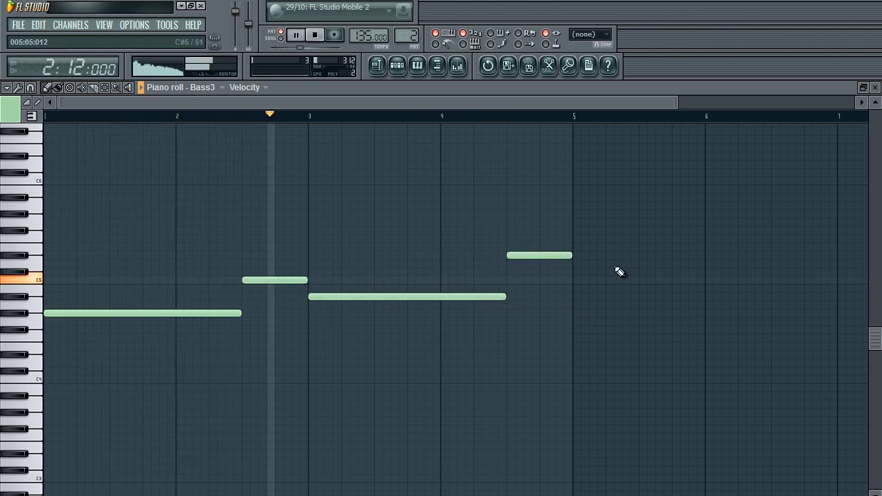
Select the four-bar Bass3 phrase and duplicate it into bars 5 to 8
drag(583, 213, 92, 341)
drag(222, 116, 558, 117)
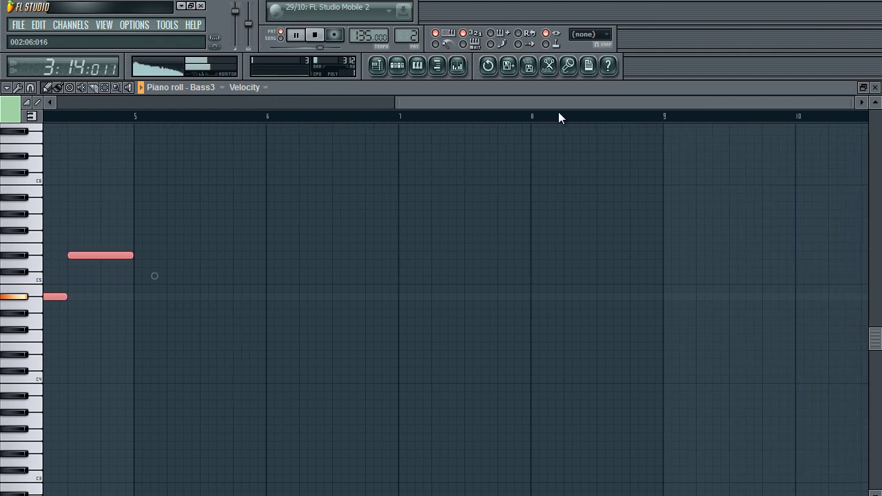
key(ctrl+b)
click(321, 207)
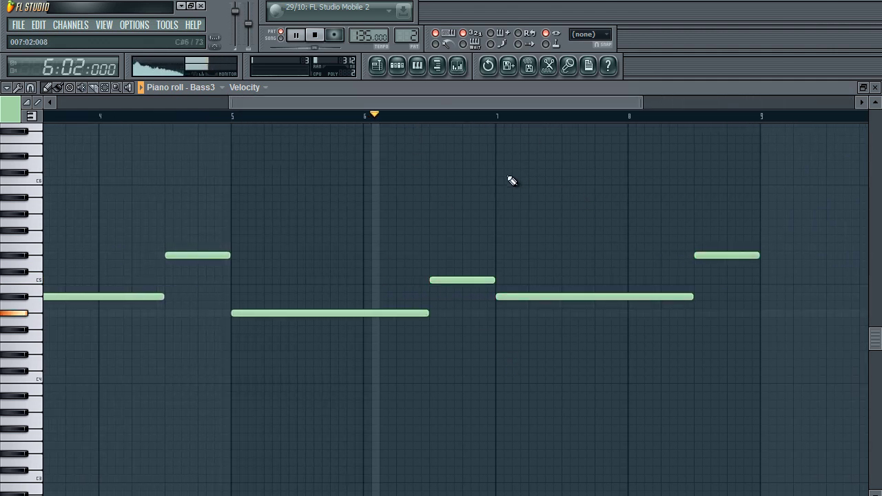
Vary the repeated phrase's ending with a one-bar G4 note in bar 7 and a one-bar G#4 note in bar 8
key(space)
click(605, 329)
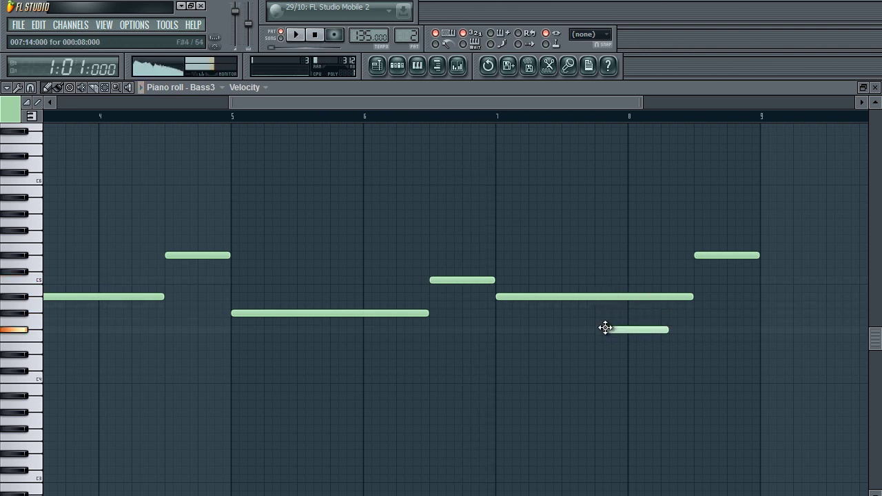
right_click(605, 329)
drag(607, 297, 603, 322)
key(space)
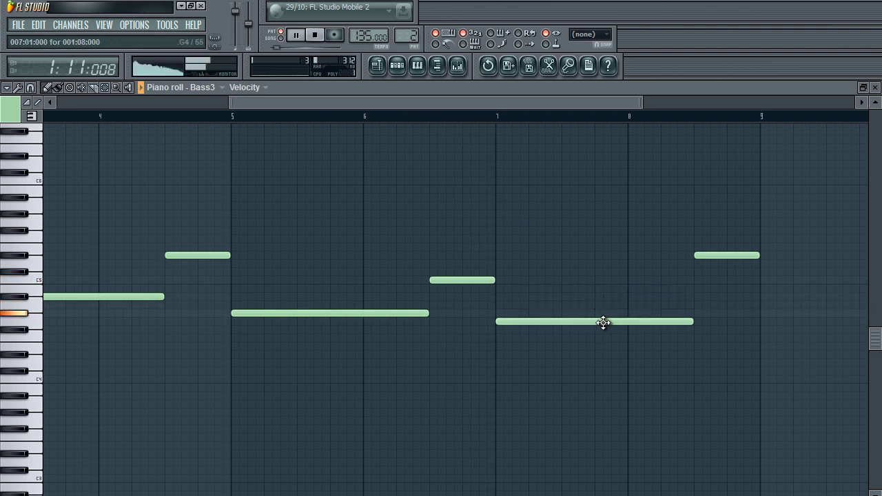
drag(692, 321, 627, 321)
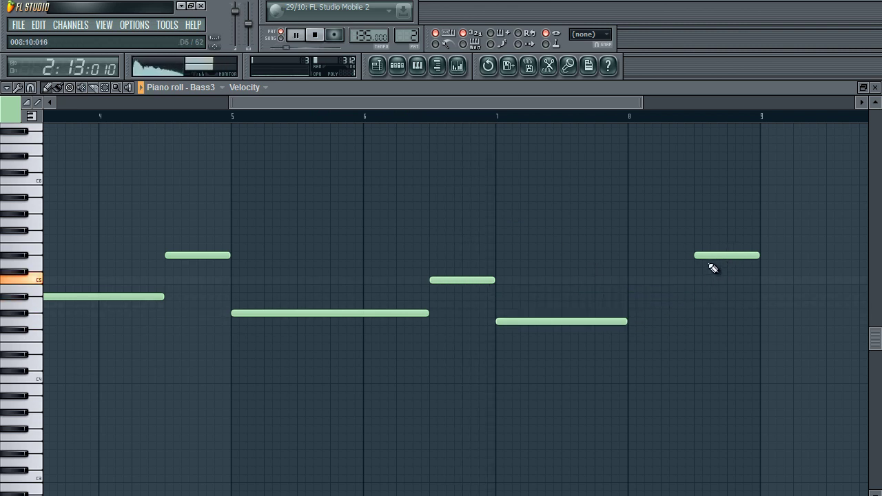
drag(713, 256, 758, 315)
drag(410, 104, 203, 167)
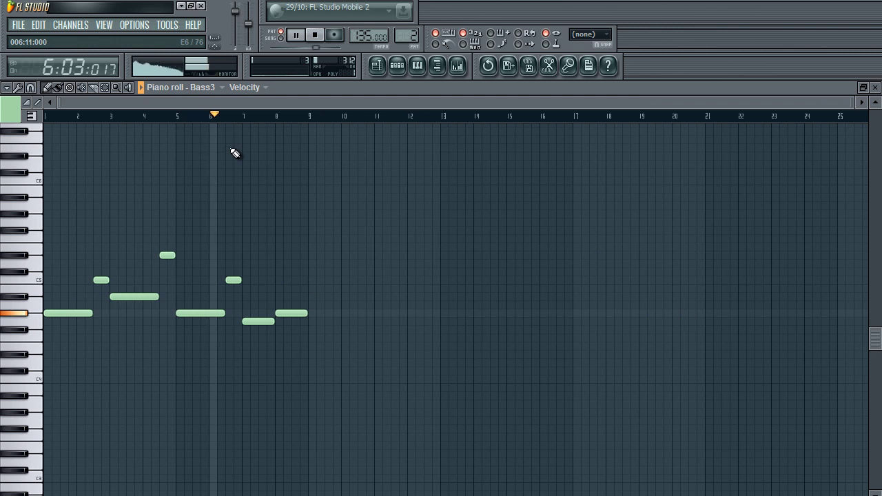
Add Fruity Parametric EQ 2 to the second effect slot of the Bass1 mixer track
click(458, 66)
click(619, 159)
mouse_move(635, 189)
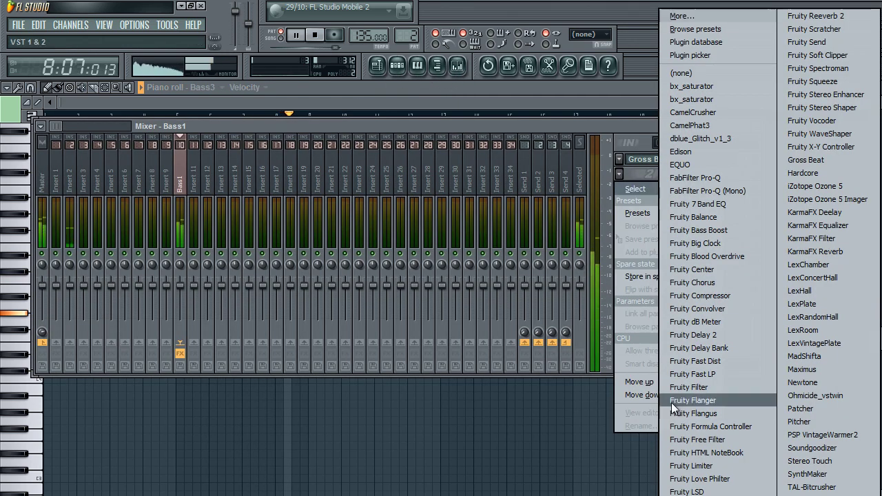
scroll(689, 441, down, 3)
click(703, 479)
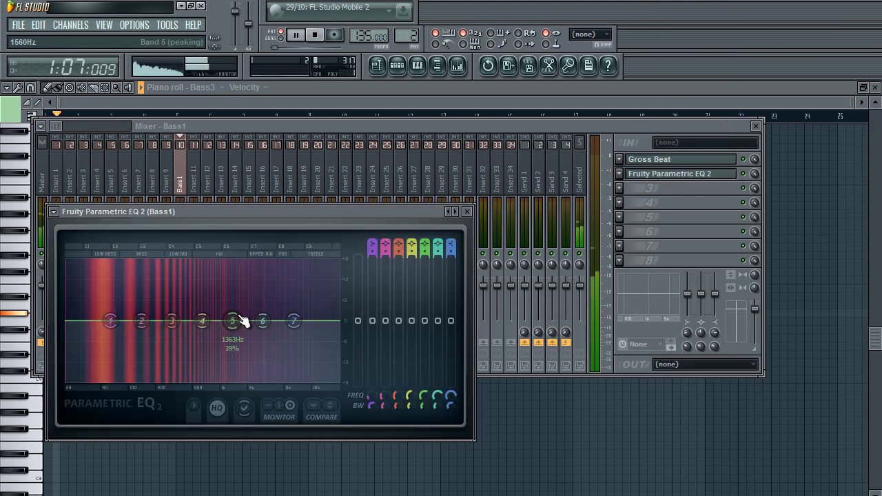
Boost EQ band 5 in the mids and cut band 6 at about 3 kHz
drag(242, 321, 211, 303)
right_click(215, 300)
click(213, 300)
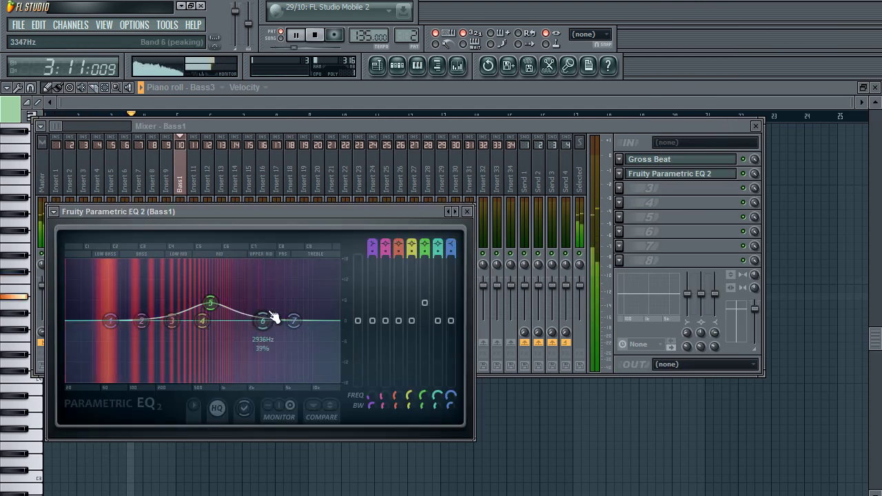
drag(274, 317, 265, 346)
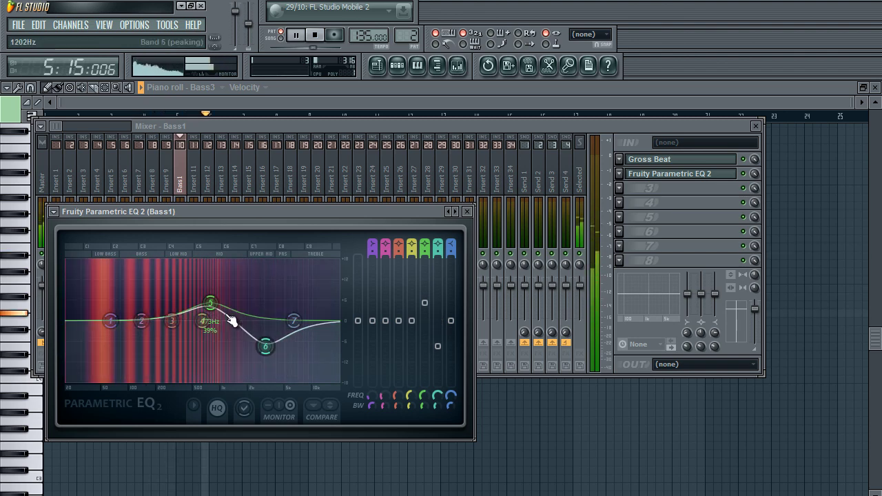
Reduce EQ band 5 to about 3 dB at 773 Hz, deepen the band 6 cut near 2.8 kHz and boost band 7 slightly
drag(425, 303, 436, 324)
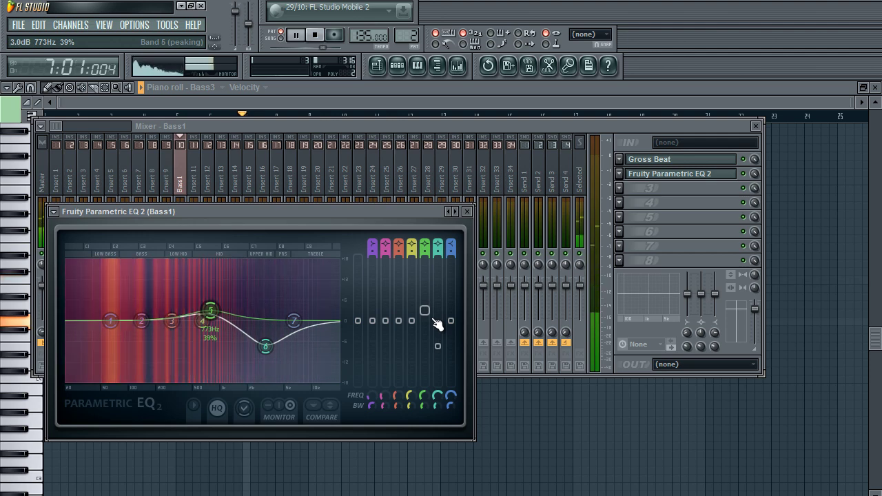
drag(293, 320, 309, 309)
mouse_move(265, 348)
mouse_down()
mouse_move(274, 355)
mouse_move(262, 355)
mouse_up()
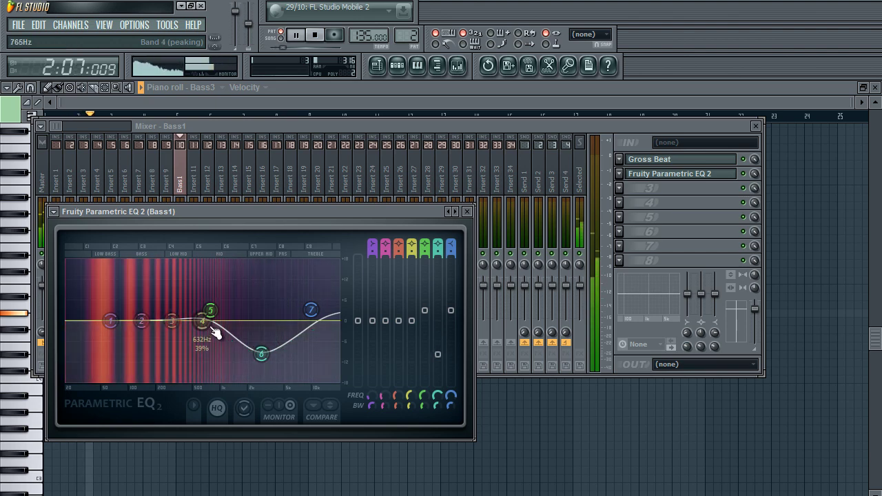
Cut EQ band 1 fully at the lowest frequencies and reshape bands 2 to 4 with a slight dip in band 3
drag(213, 331, 182, 318)
drag(110, 320, 78, 387)
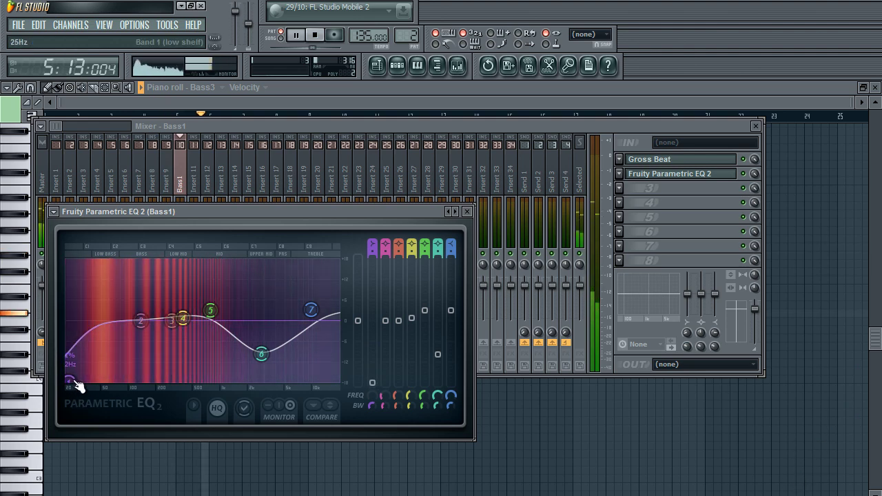
drag(142, 340, 177, 332)
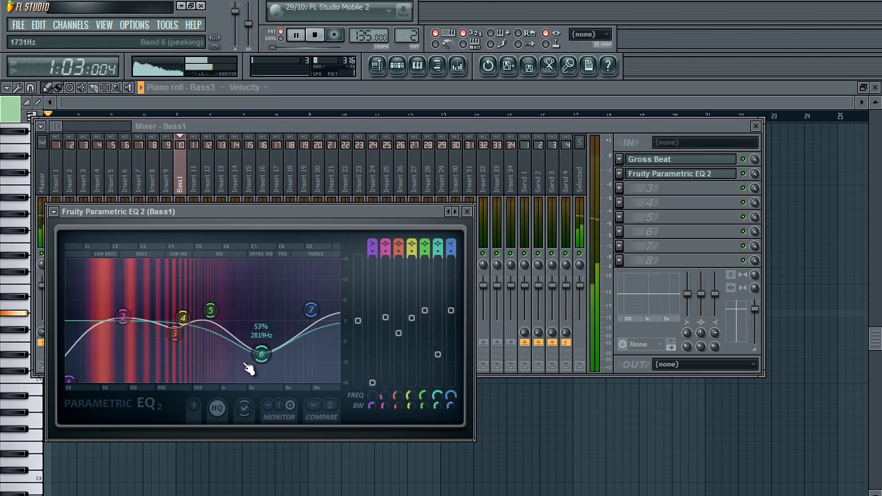
Set EQ band 6 to about -15 dB at 4.7 kHz, boost band 7 near 5.2 kHz, and stop playback
drag(260, 354, 270, 347)
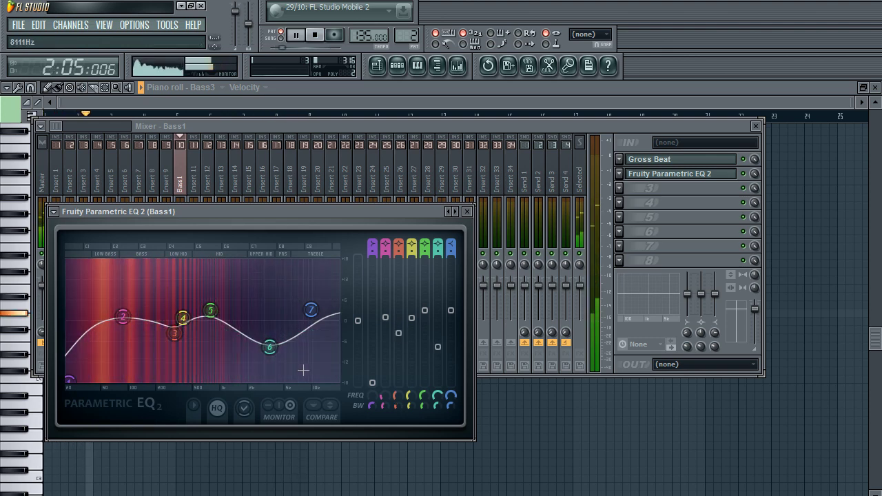
mouse_move(220, 325)
mouse_down()
mouse_move(254, 336)
mouse_move(224, 335)
mouse_up()
drag(273, 350, 295, 393)
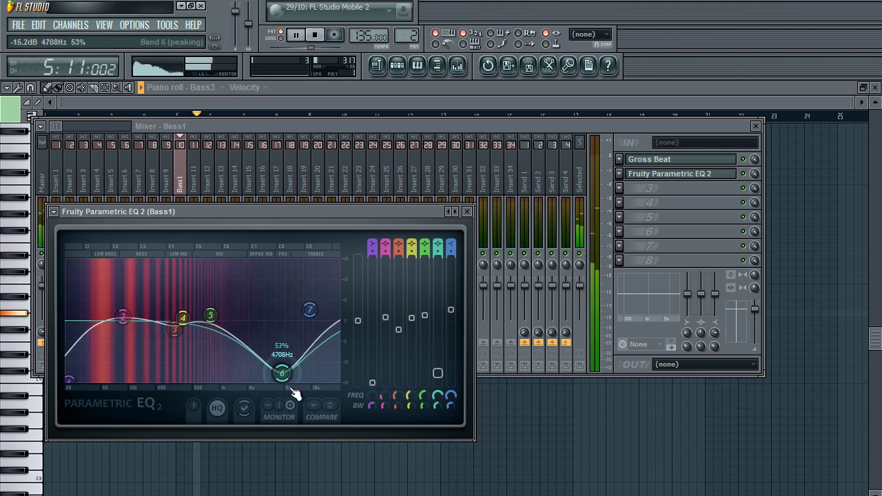
drag(325, 307, 307, 289)
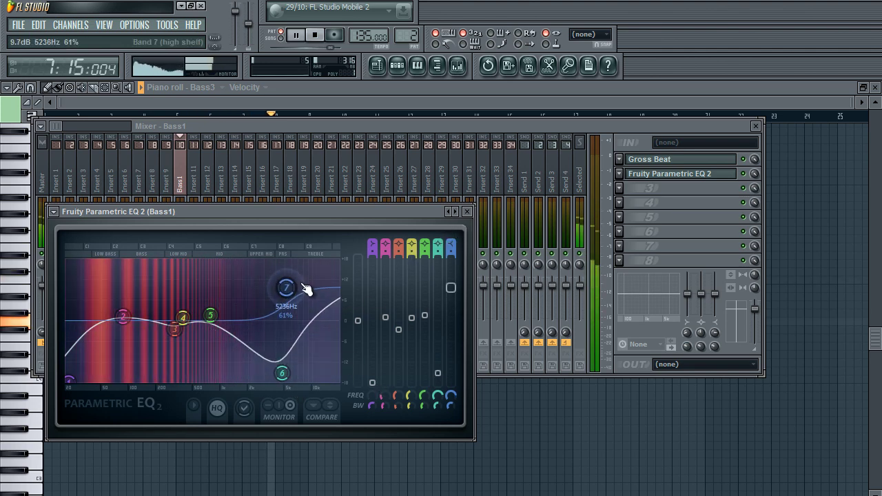
click(467, 212)
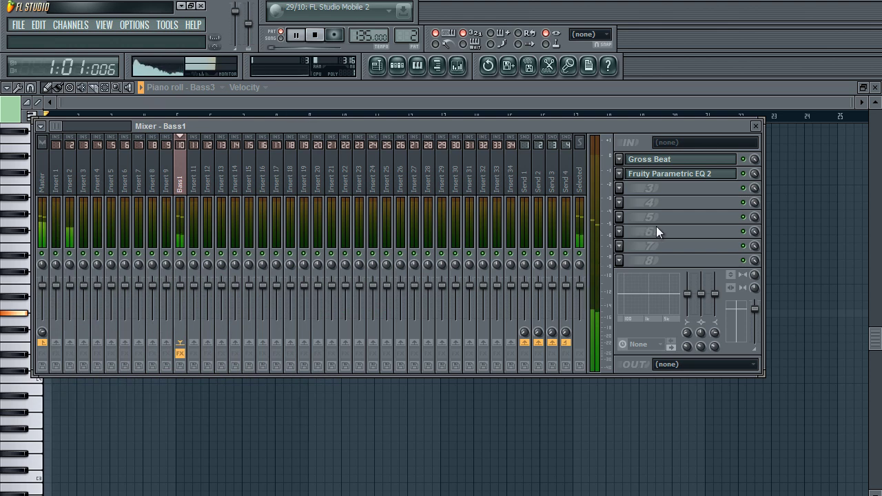
key(space)
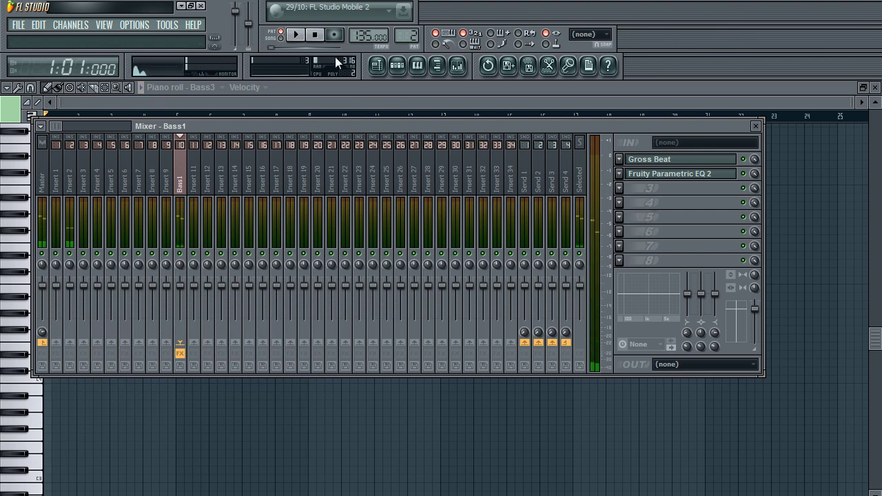
Review the finished EQ curve on the Bass1 mixer track
click(683, 177)
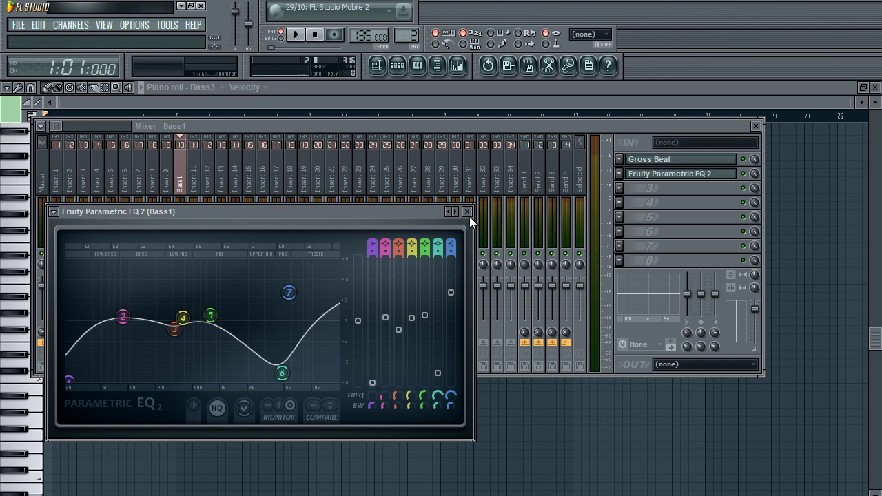
click(468, 212)
click(660, 179)
click(658, 177)
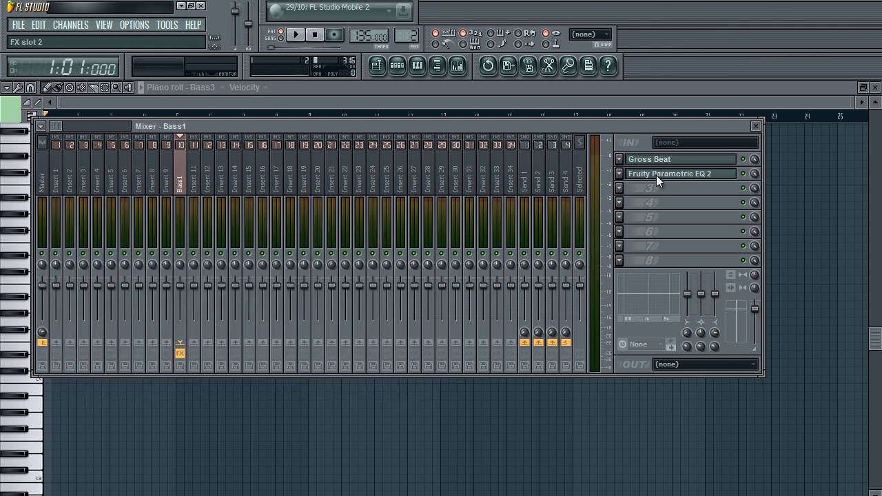
Close the mixer and clear the kick steps of the VEC3 bassdrum channel in Pattern 2
click(756, 127)
click(397, 66)
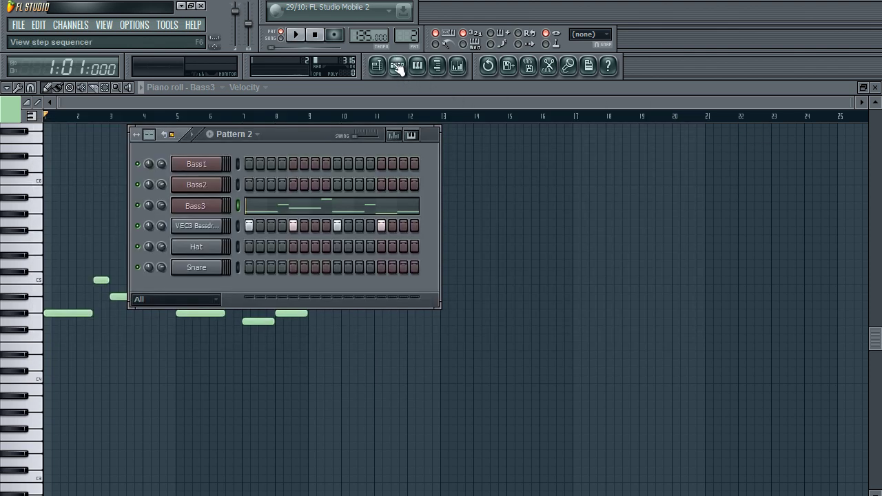
click(457, 66)
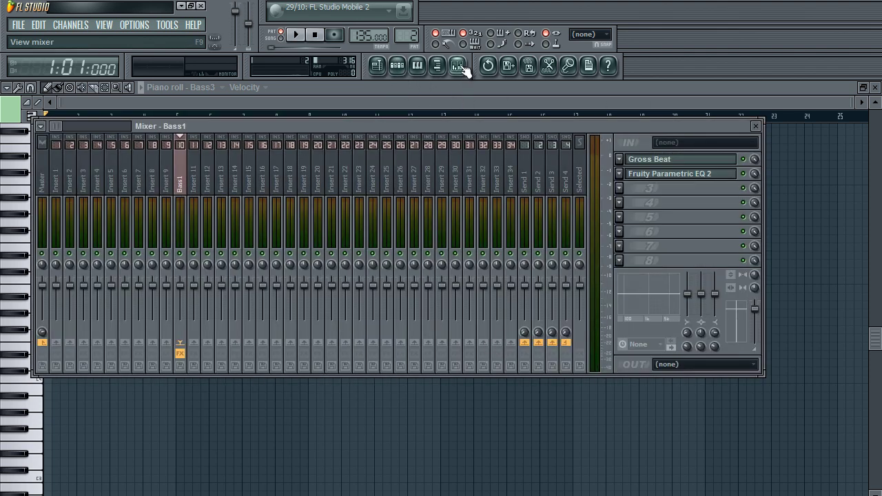
click(458, 66)
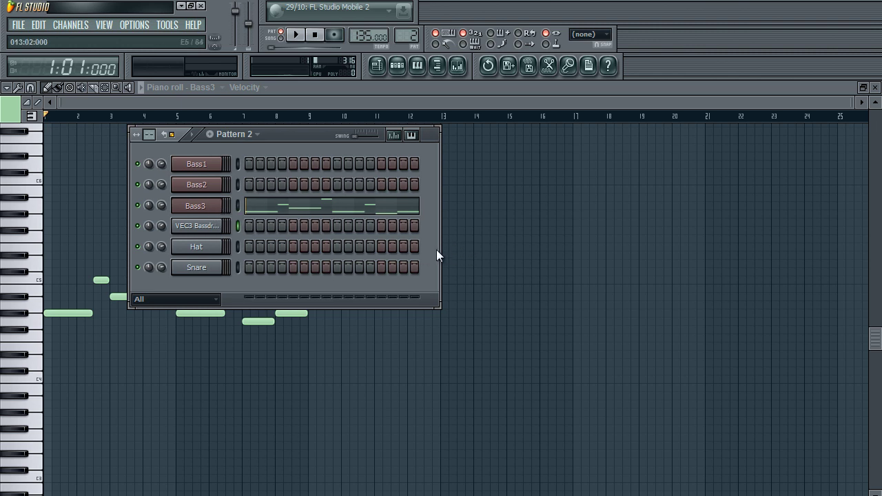
Review the Sylenth1 Part B settings of Bass3 and close its windows along with the step sequencer
click(187, 212)
click(187, 211)
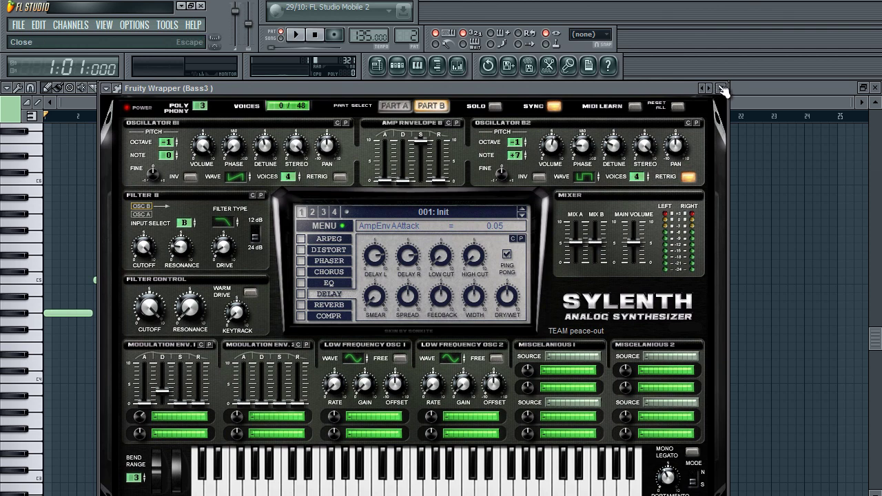
click(721, 88)
click(409, 120)
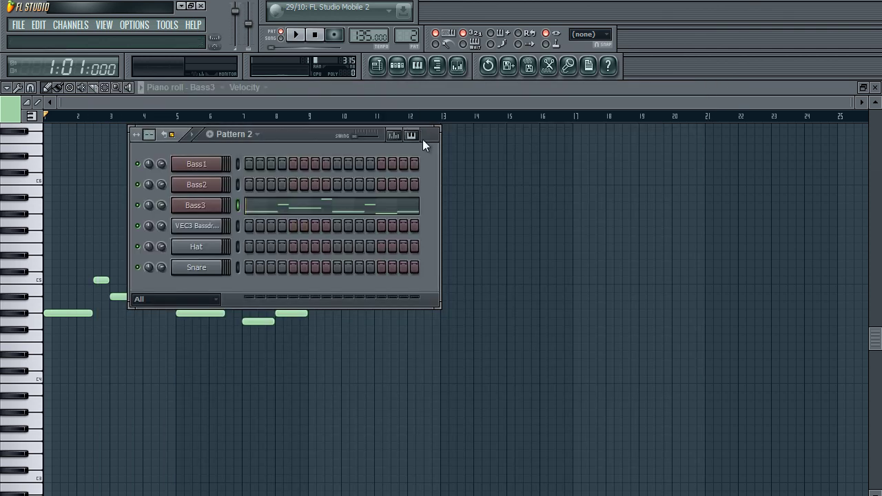
drag(430, 136, 435, 135)
key(F6)
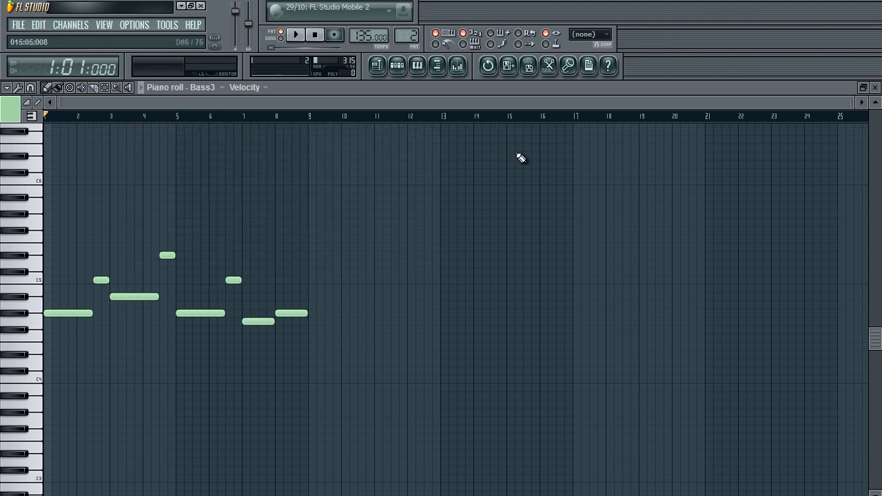
Close the piano roll, show the playlist and place the Pattern 2 step sequencer over its first four bars
click(874, 87)
key(F12)
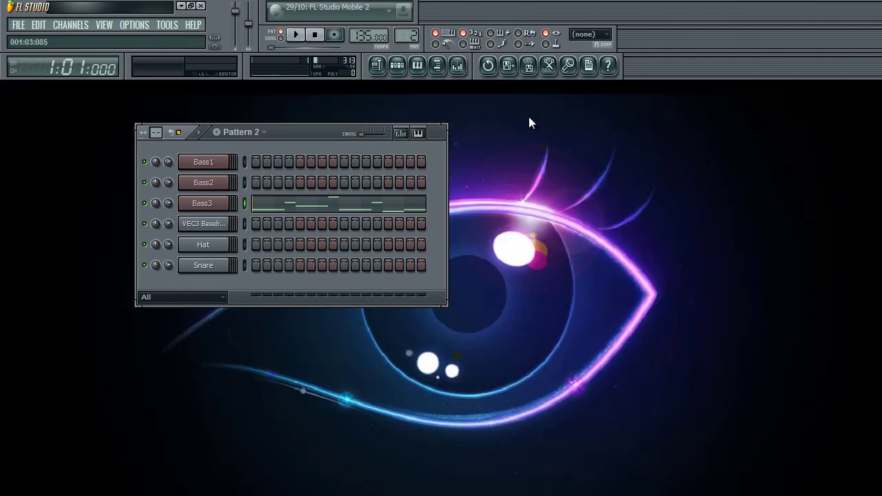
click(377, 67)
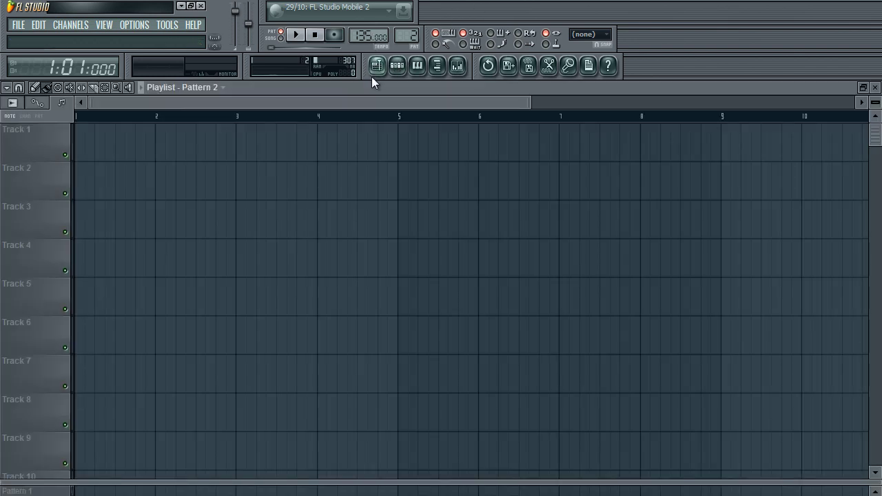
click(395, 65)
drag(334, 133, 270, 134)
click(518, 184)
click(397, 65)
click(397, 65)
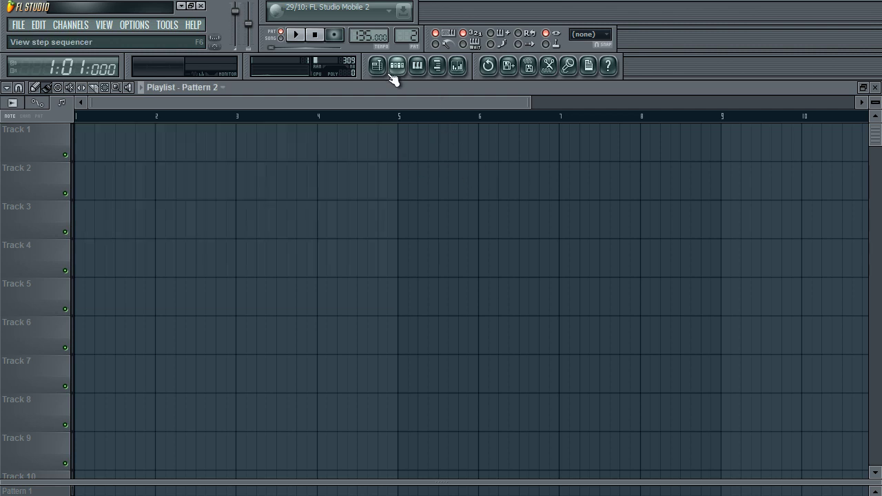
click(397, 66)
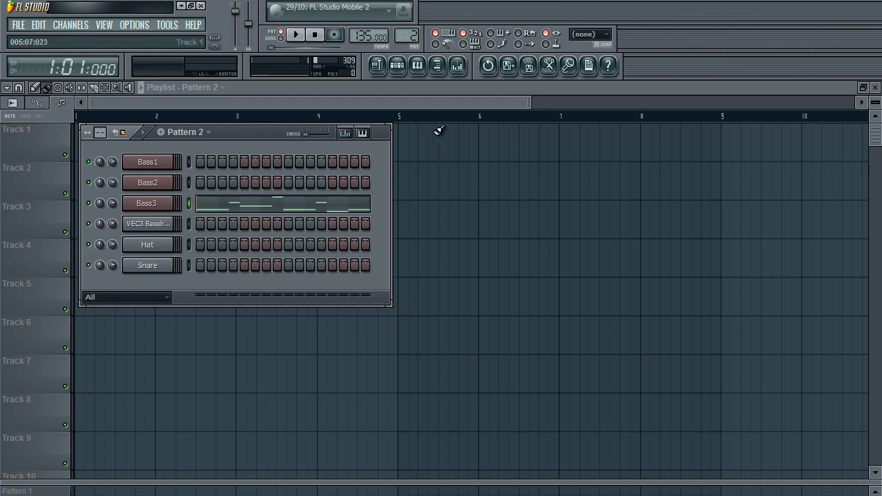
Review the Sylenth1 Part A settings and the channel settings of Bass1, and close both
click(151, 165)
click(381, 97)
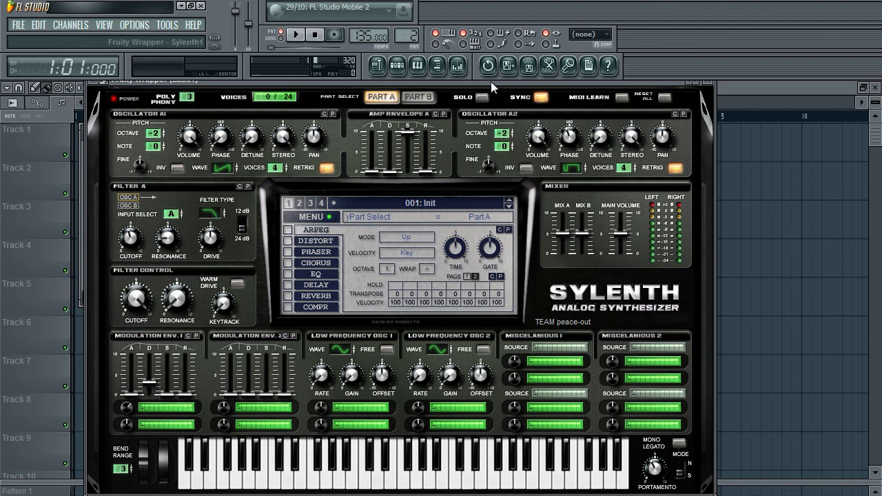
drag(491, 81, 473, 88)
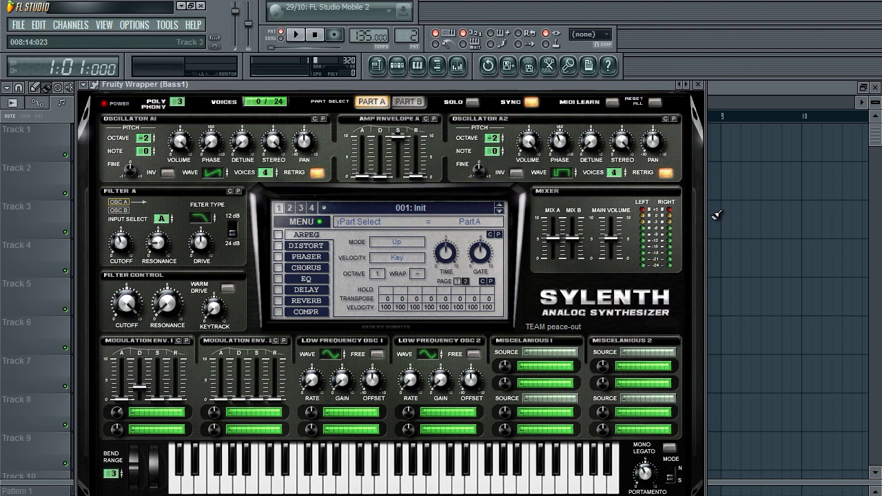
click(698, 84)
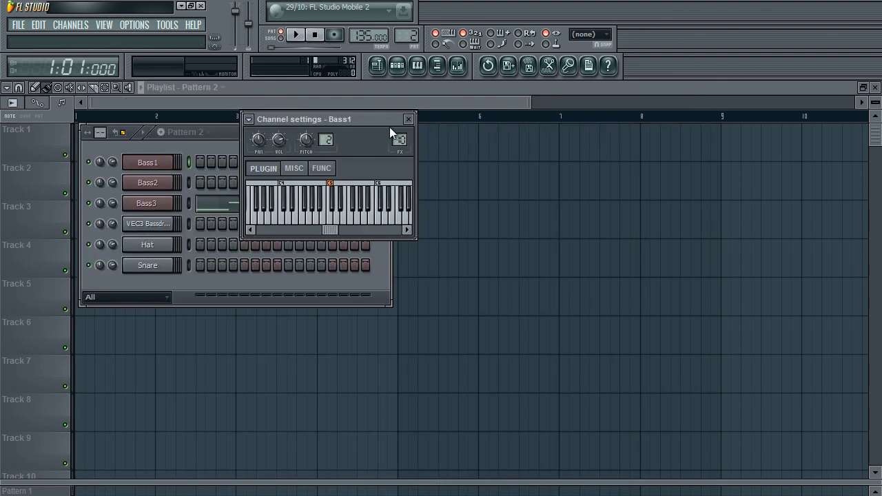
drag(389, 127, 343, 128)
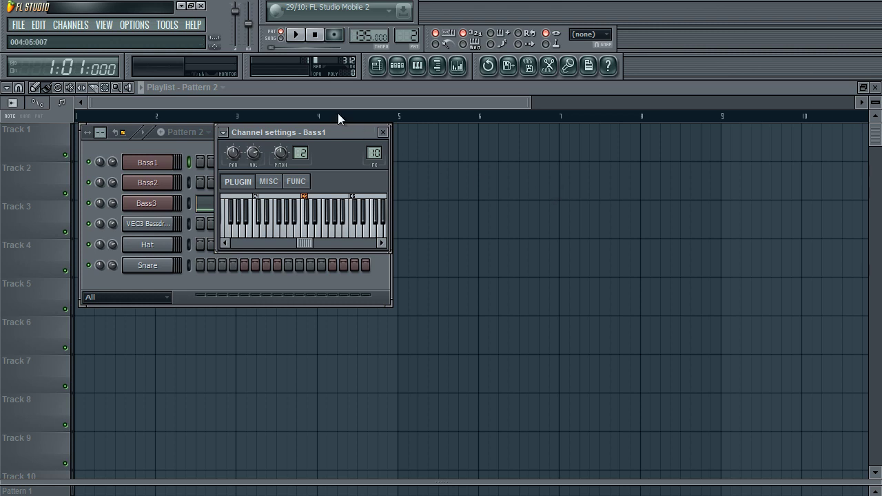
mouse_move(349, 132)
mouse_down()
mouse_move(355, 189)
mouse_move(352, 132)
mouse_up()
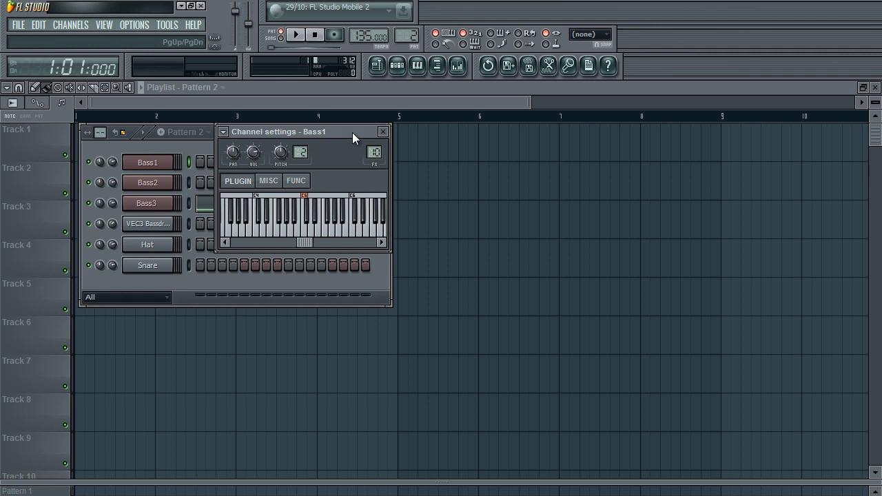
drag(354, 155, 341, 136)
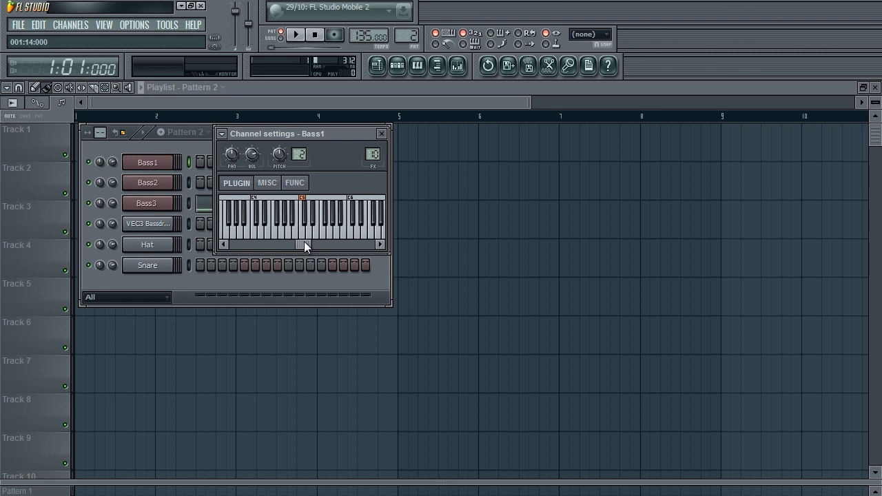
drag(305, 241, 306, 242)
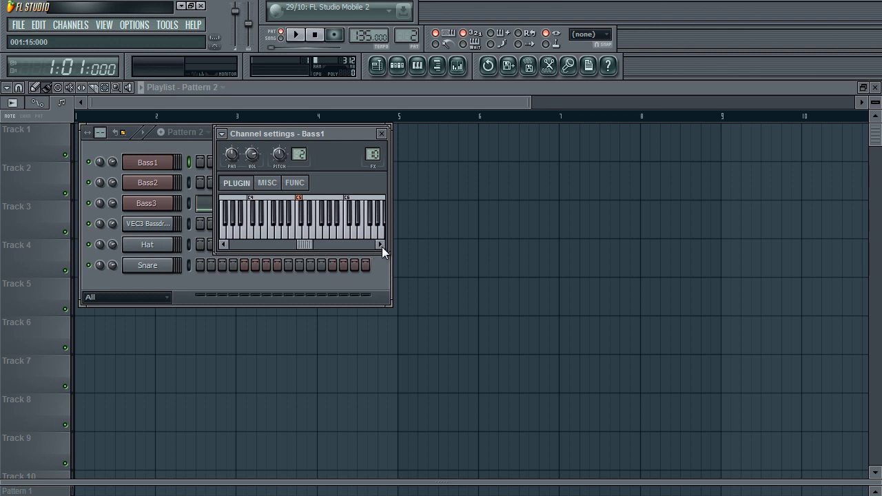
click(337, 201)
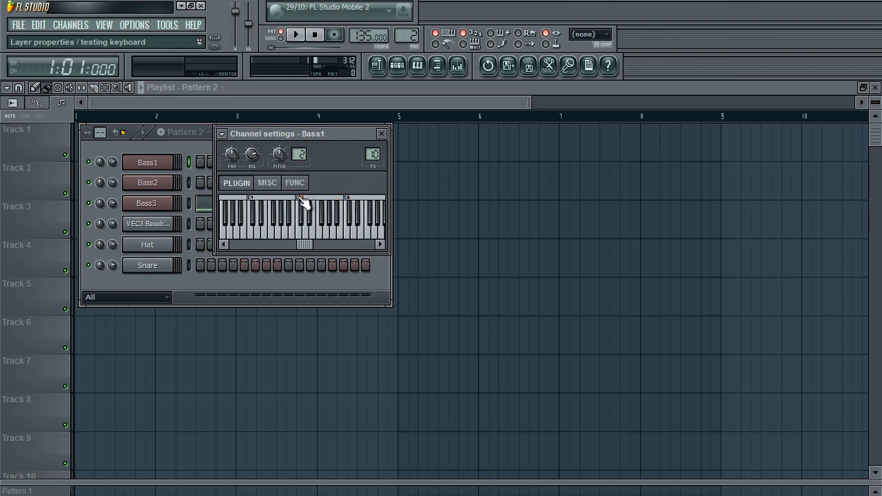
click(382, 134)
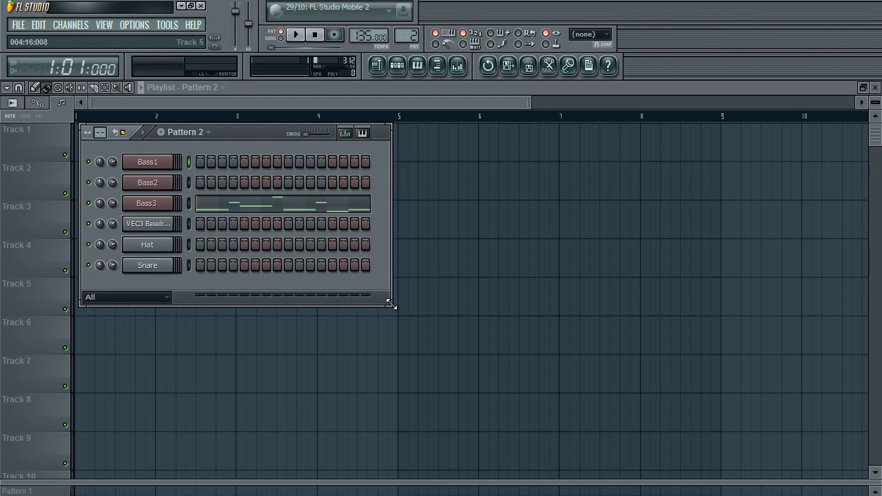
drag(258, 131, 262, 145)
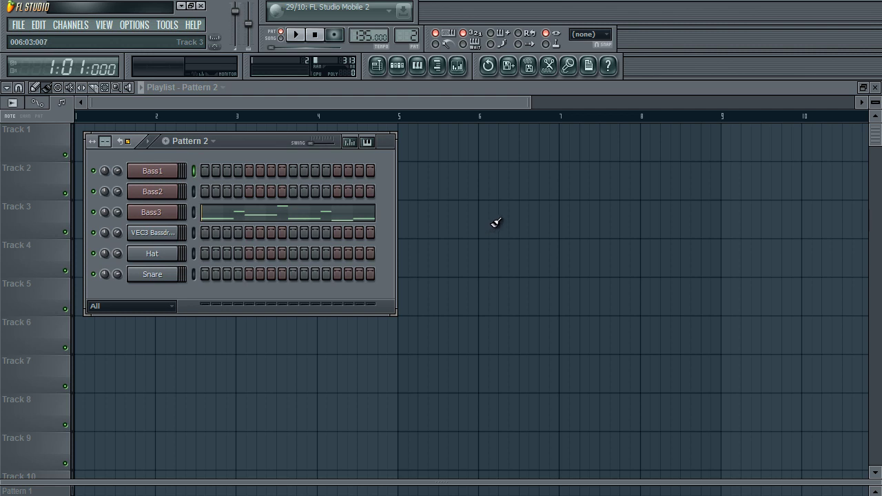
key(F6)
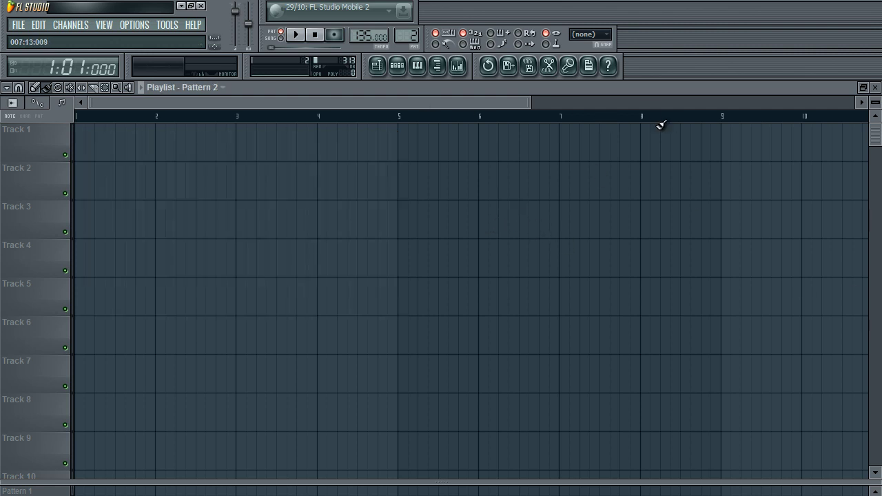
click(397, 67)
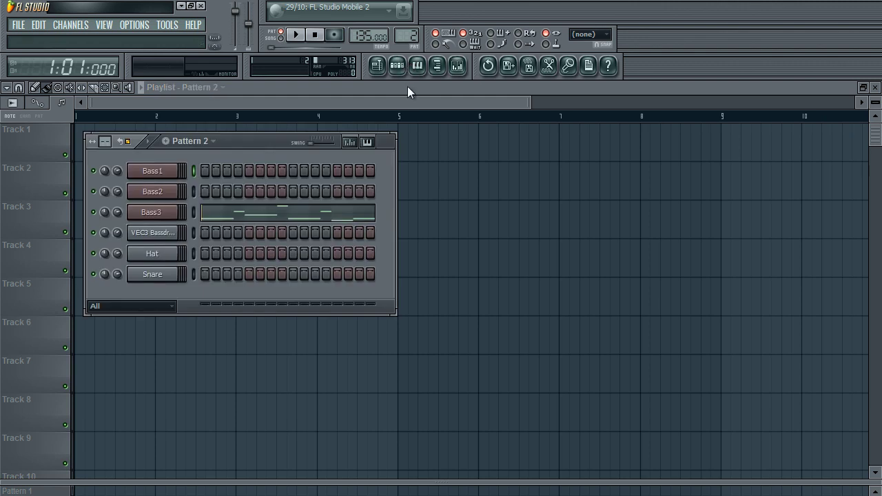